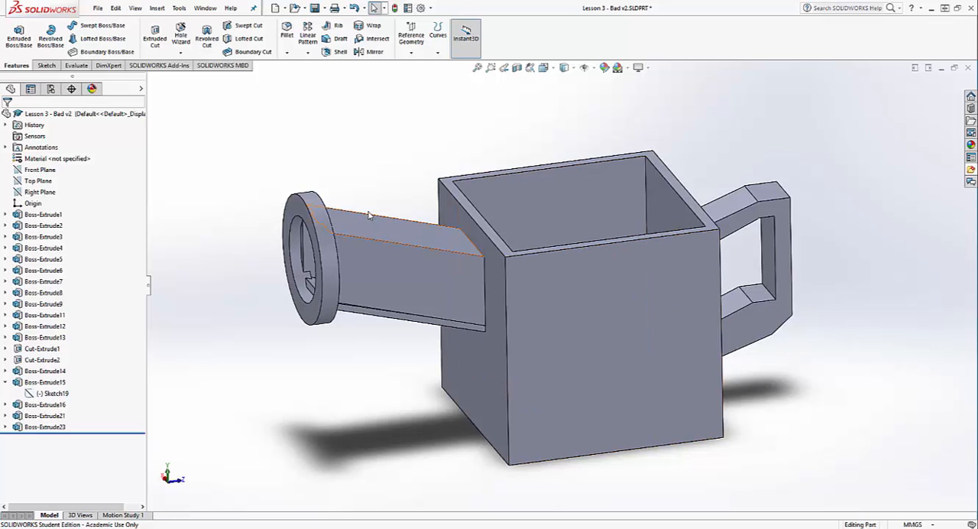
Examine the watering can's overall shape and the handle's individual segments, including where they join the body
{"action": "middle_click_drag", "start_coordinate": [371, 213], "coordinate": [351, 227]}
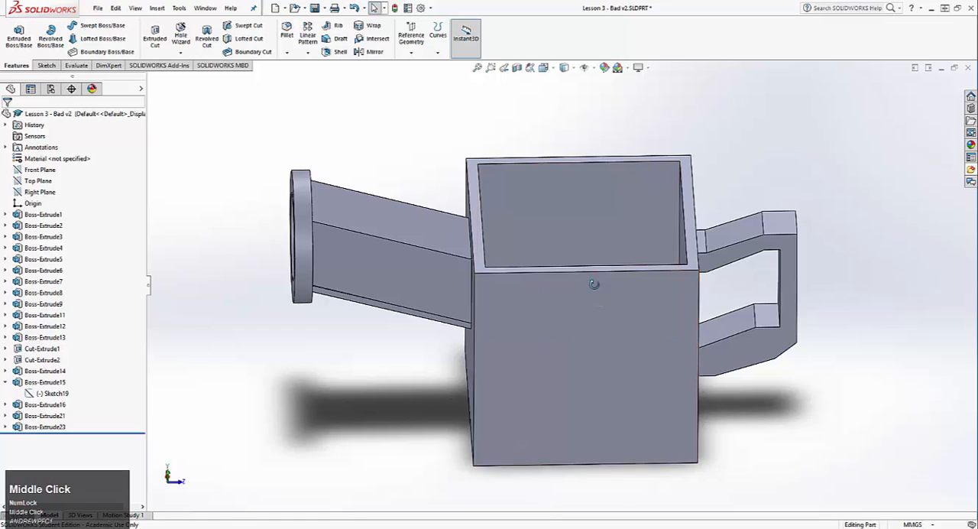
{"action": "middle_click_drag", "start_coordinate": [594, 284], "coordinate": [626, 204]}
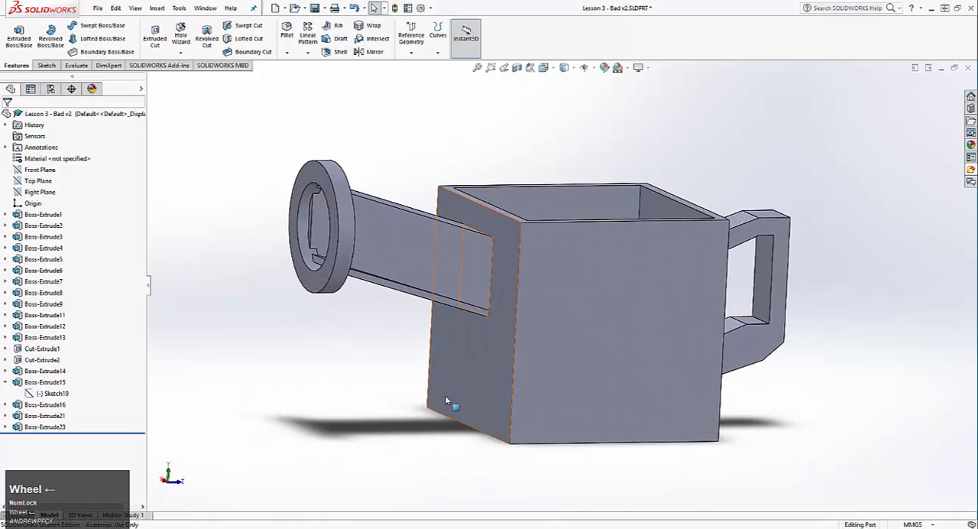
{"action": "middle_click_drag", "start_coordinate": [577, 355], "coordinate": [572, 428]}
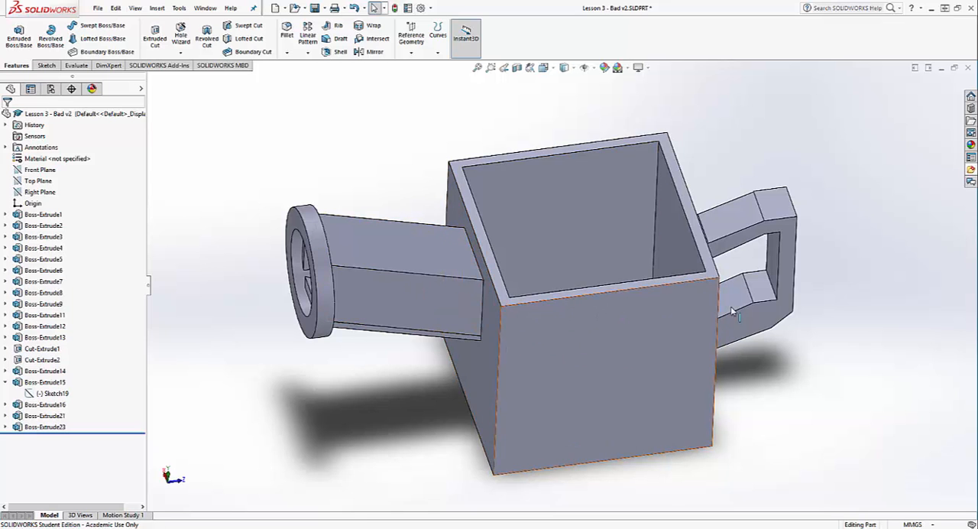
{"action": "middle_click_drag", "start_coordinate": [735, 314], "coordinate": [529, 223]}
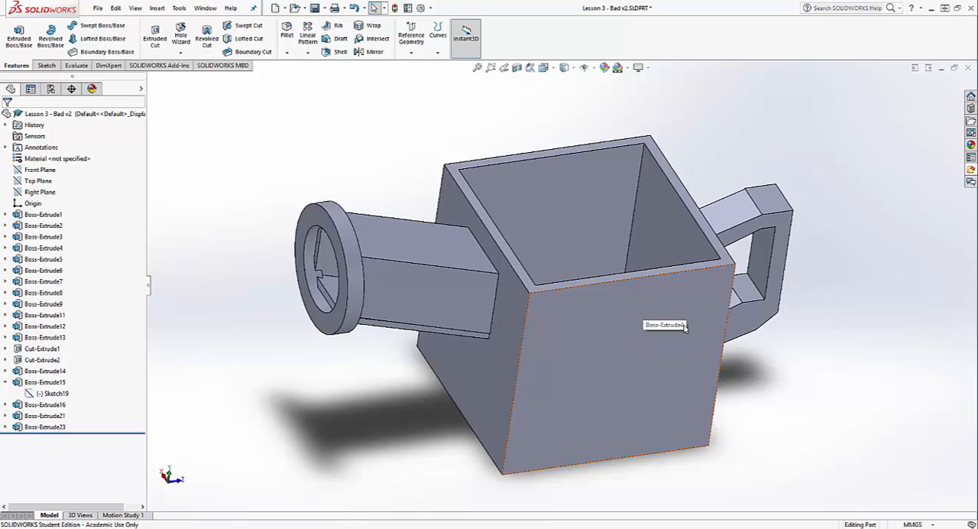
{"action": "scroll", "coordinate": [685, 328], "scroll_direction": "up", "scroll_amount": 2}
{"action": "middle_click_drag", "start_coordinate": [749, 277], "coordinate": [692, 284]}
{"action": "middle_click_drag", "start_coordinate": [758, 246], "coordinate": [607, 238]}
{"action": "left_click", "coordinate": [588, 232]}
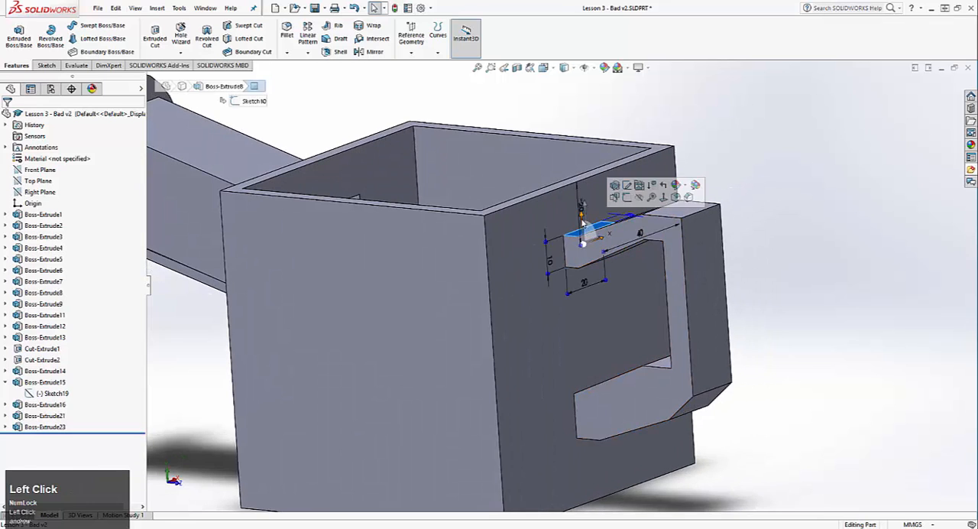
{"action": "left_click", "coordinate": [846, 288]}
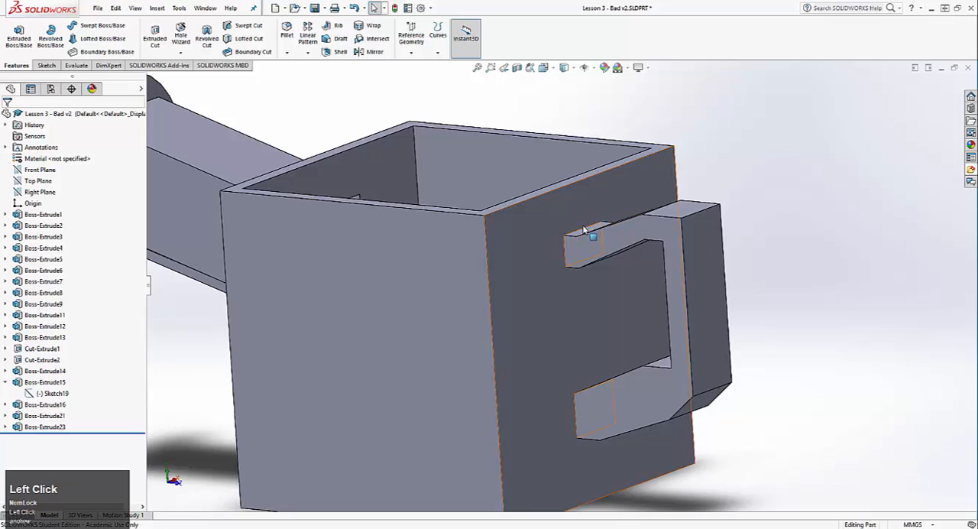
{"action": "middle_click_drag", "start_coordinate": [587, 275], "coordinate": [594, 216]}
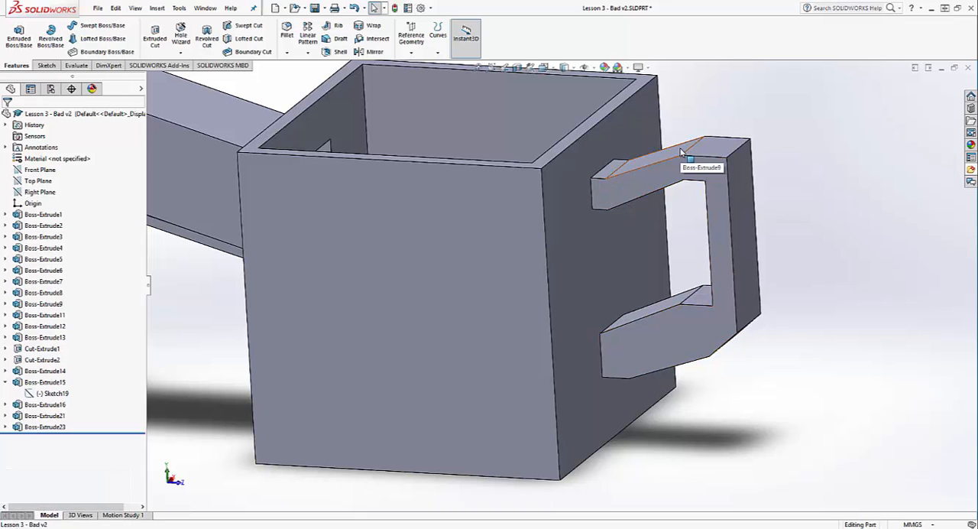
{"action": "middle_click_drag", "start_coordinate": [681, 153], "coordinate": [677, 199]}
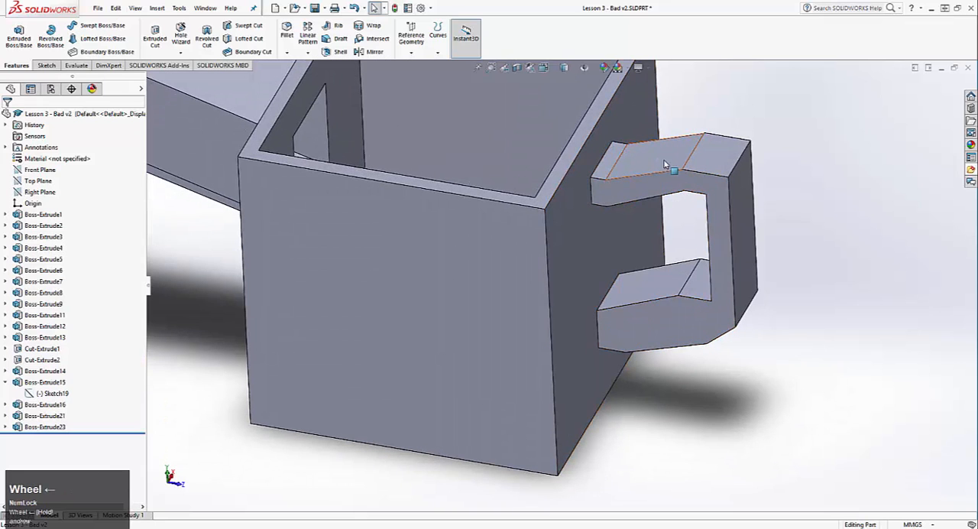
{"action": "left_click", "coordinate": [662, 173]}
{"action": "left_click", "coordinate": [699, 172]}
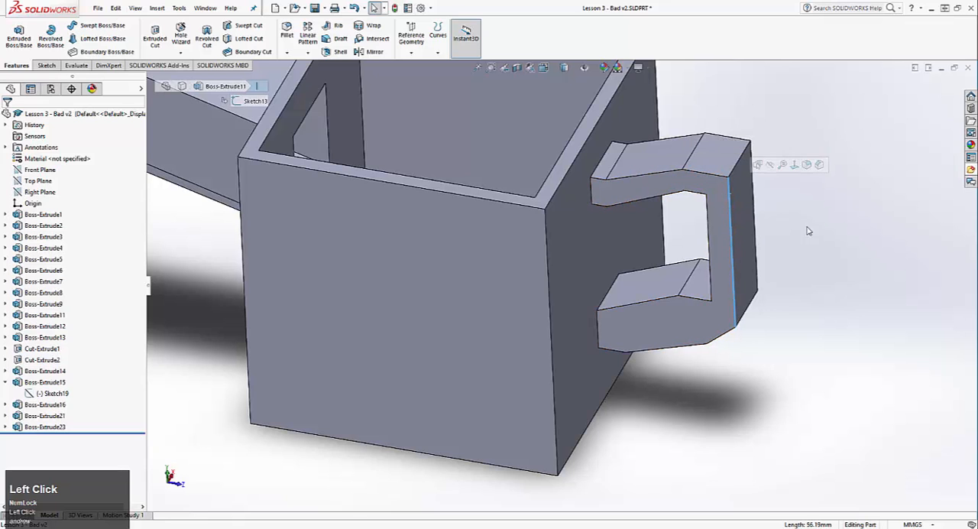
{"action": "left_click", "coordinate": [840, 275]}
{"action": "middle_click_drag", "start_coordinate": [776, 309], "coordinate": [754, 234]}
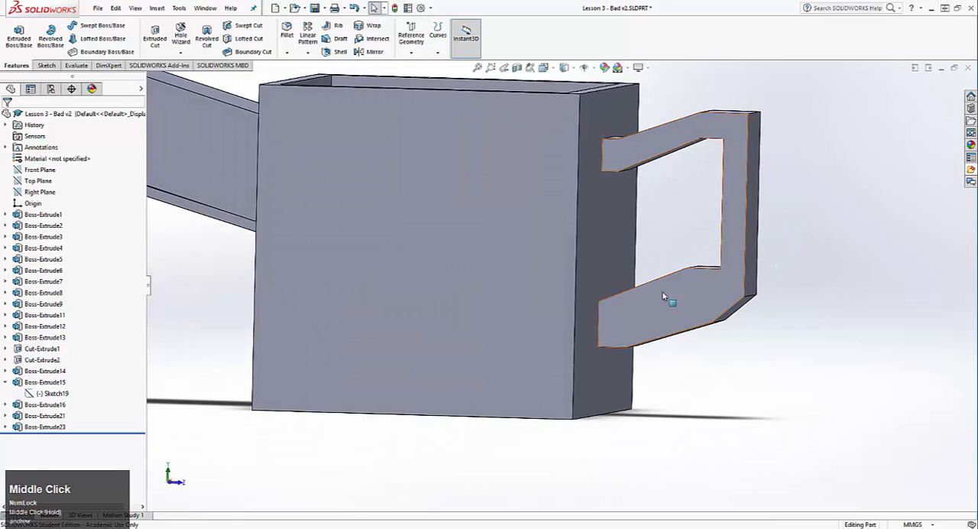
{"action": "middle_click_drag", "start_coordinate": [679, 282], "coordinate": [698, 220]}
Examine the spout and its round end ring, including the faces inside the ring's opening
{"action": "scroll", "coordinate": [795, 202], "scroll_direction": "down", "scroll_amount": 6}
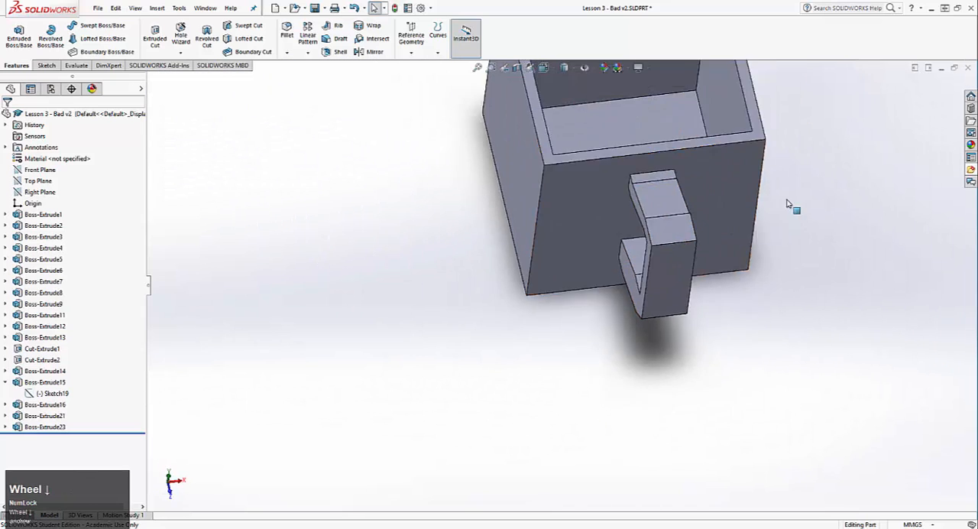
{"action": "scroll", "coordinate": [662, 144], "scroll_direction": "down", "scroll_amount": 3}
{"action": "middle_click_drag", "start_coordinate": [622, 412], "coordinate": [741, 440]}
{"action": "scroll", "coordinate": [564, 326], "scroll_direction": "up", "scroll_amount": 3}
{"action": "scroll", "coordinate": [631, 319], "scroll_direction": "left", "scroll_amount": 5}
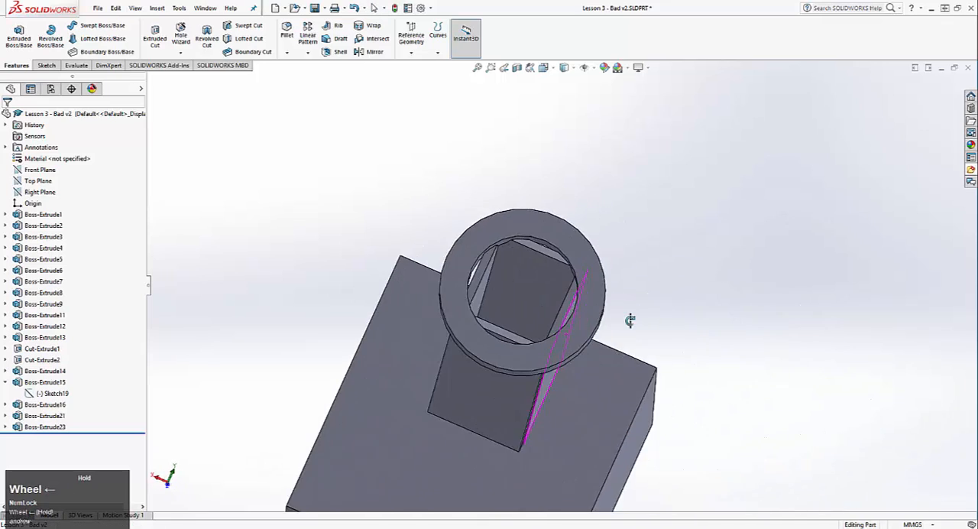
{"action": "middle_click_drag", "start_coordinate": [606, 389], "coordinate": [535, 306]}
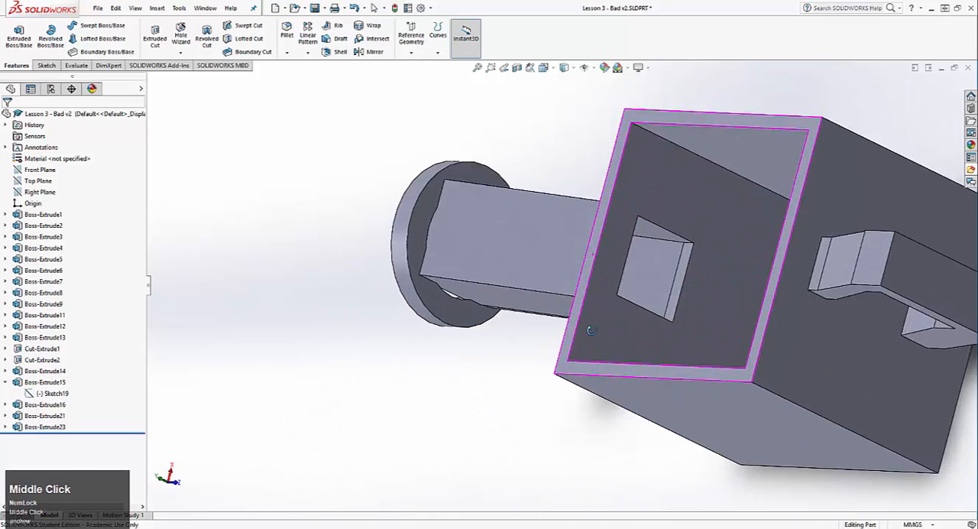
{"action": "middle_click_drag", "start_coordinate": [497, 339], "coordinate": [619, 241]}
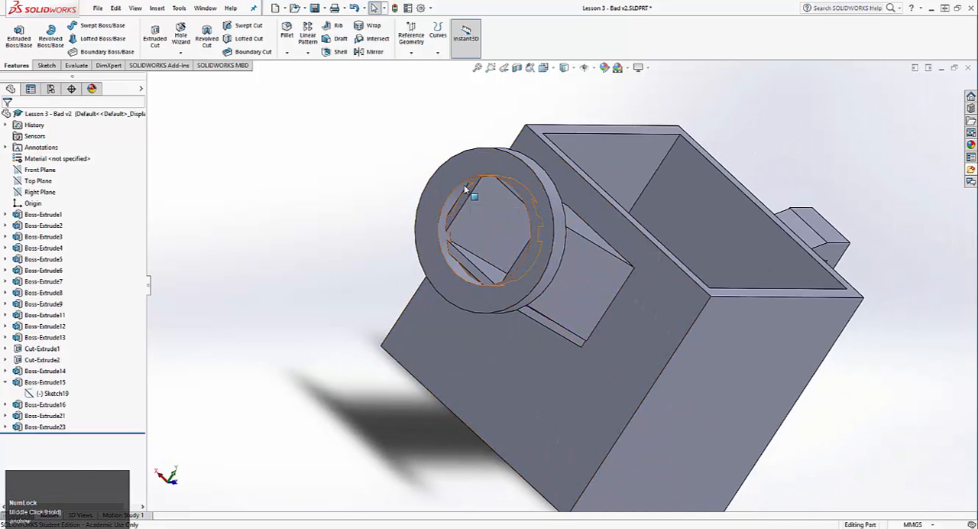
{"action": "scroll", "coordinate": [550, 246], "scroll_direction": "up", "scroll_amount": 3}
{"action": "middle_click_drag", "start_coordinate": [549, 246], "coordinate": [576, 306]}
{"action": "scroll", "coordinate": [550, 252], "scroll_direction": "down", "scroll_amount": 1}
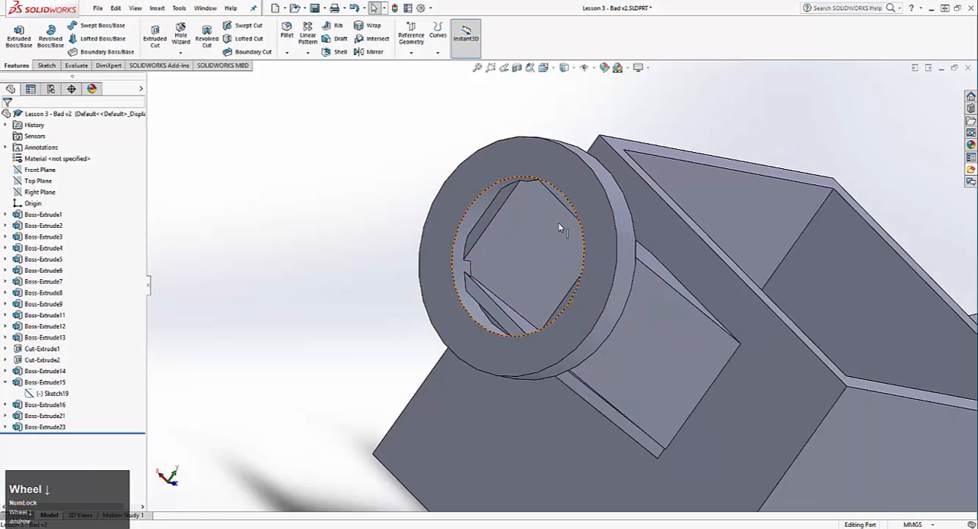
{"action": "scroll", "coordinate": [511, 216], "scroll_direction": "up", "scroll_amount": 1}
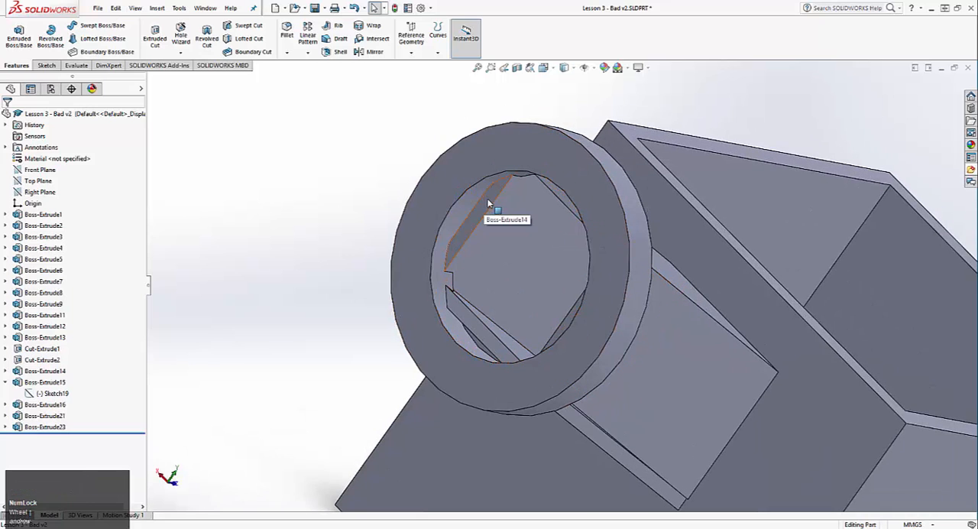
{"action": "middle_click_drag", "start_coordinate": [466, 235], "coordinate": [562, 116]}
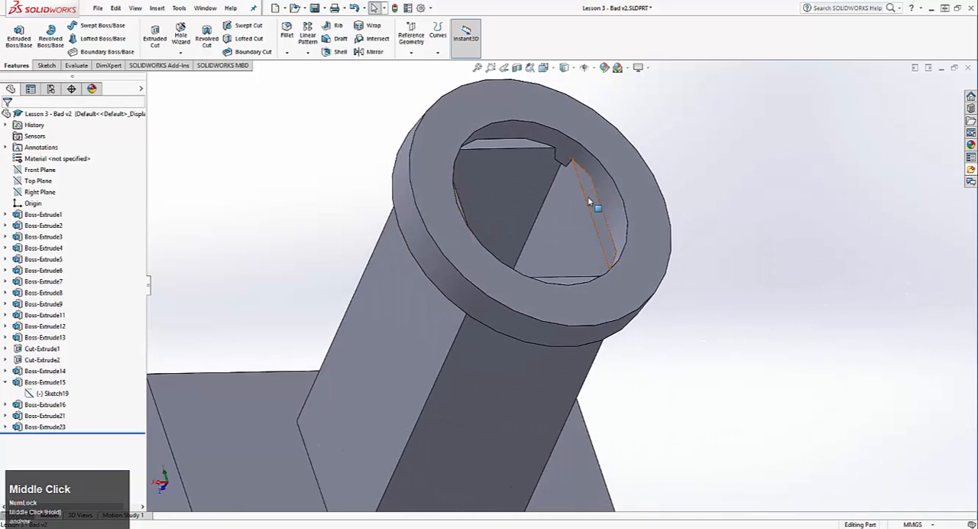
{"action": "middle_click_drag", "start_coordinate": [588, 200], "coordinate": [396, 215]}
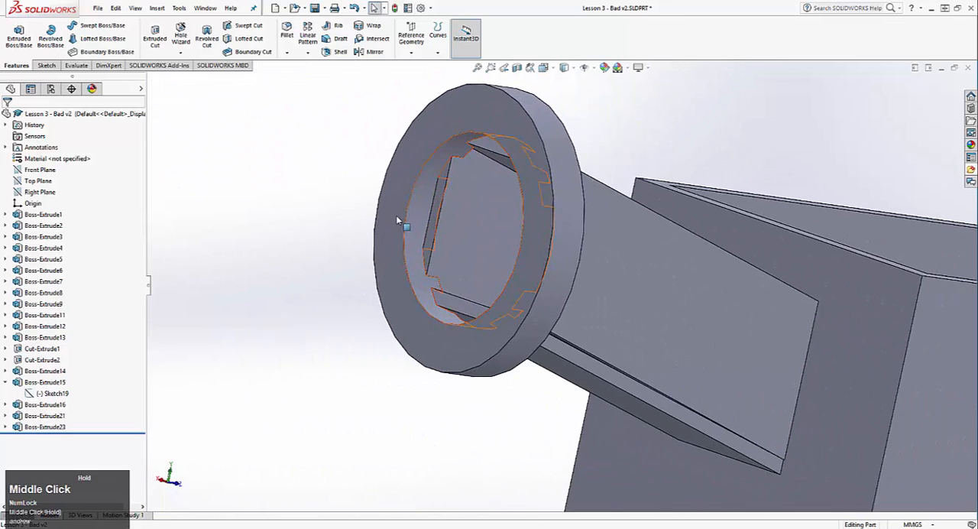
Examine close up how the spout walls meet at the corners inside the end ring, and review the whole can
{"action": "middle_click_drag", "start_coordinate": [470, 235], "coordinate": [555, 318]}
{"action": "scroll", "coordinate": [538, 305], "scroll_direction": "up", "scroll_amount": 5}
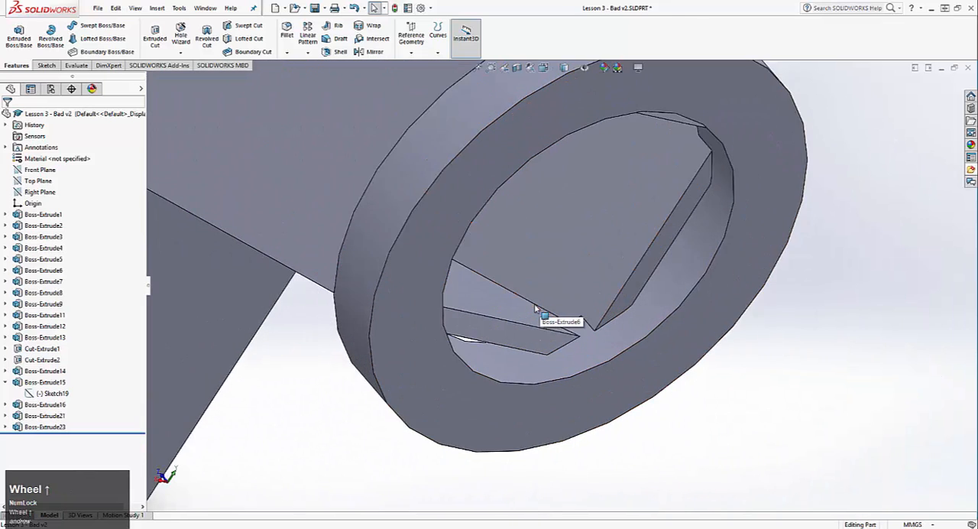
{"action": "scroll", "coordinate": [531, 298], "scroll_direction": "up", "scroll_amount": 3}
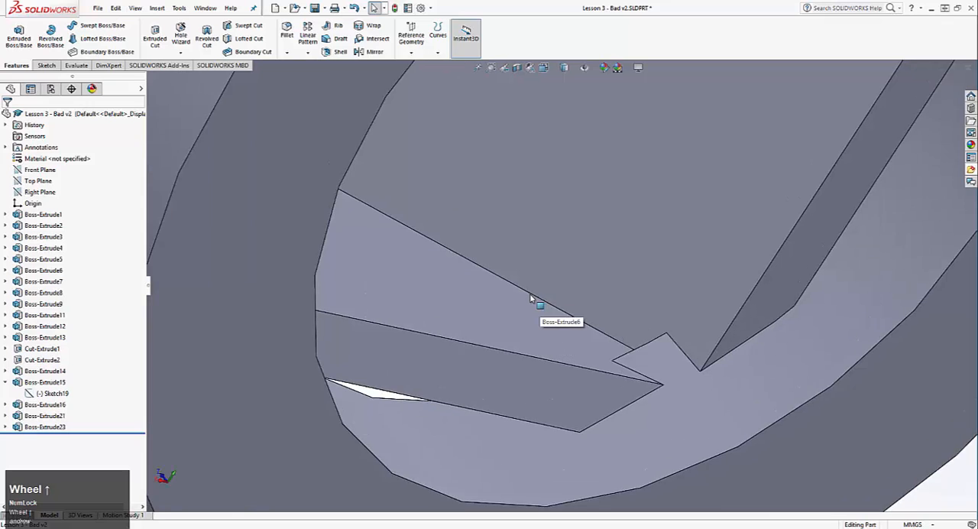
{"action": "middle_click_drag", "start_coordinate": [582, 315], "coordinate": [590, 299]}
{"action": "middle_click_drag", "start_coordinate": [627, 334], "coordinate": [535, 291]}
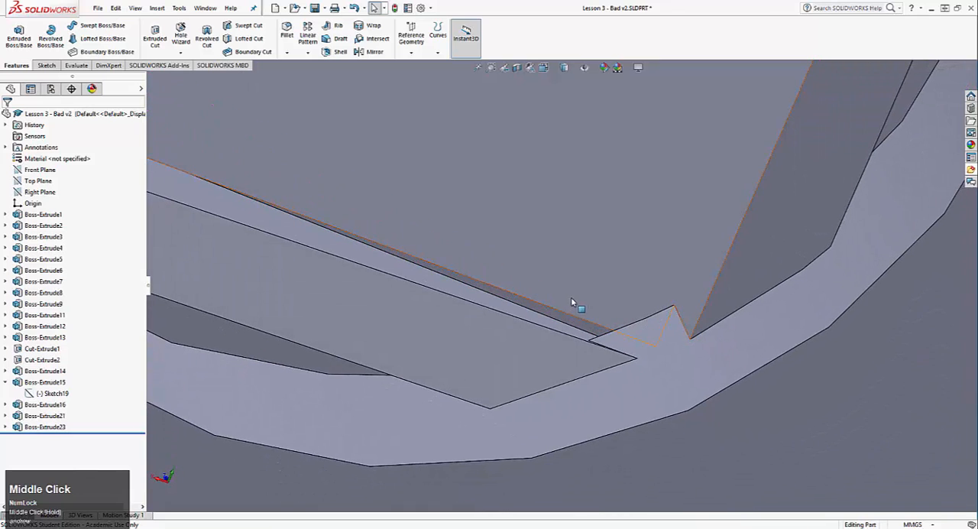
{"action": "scroll", "coordinate": [577, 310], "scroll_direction": "down", "scroll_amount": 6}
{"action": "middle_click_drag", "start_coordinate": [581, 321], "coordinate": [450, 337]}
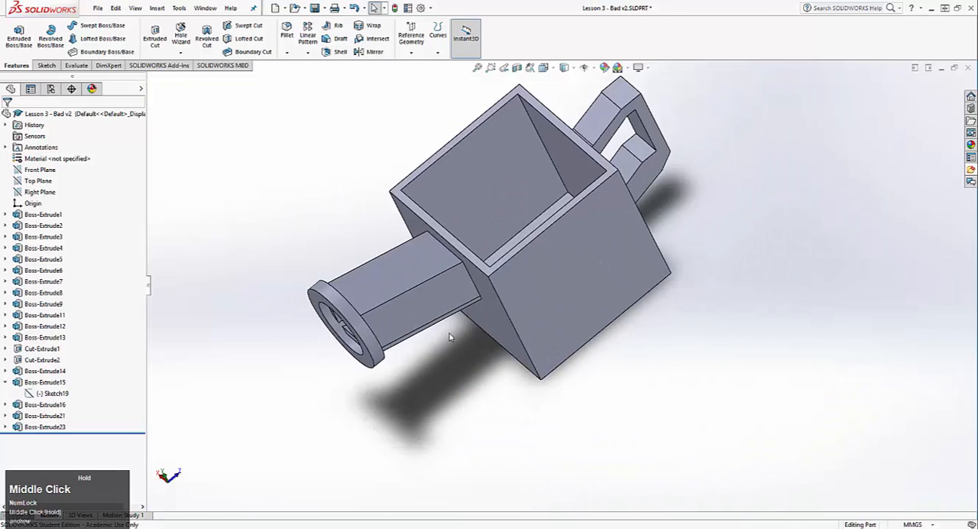
{"action": "middle_click_drag", "start_coordinate": [406, 382], "coordinate": [398, 311]}
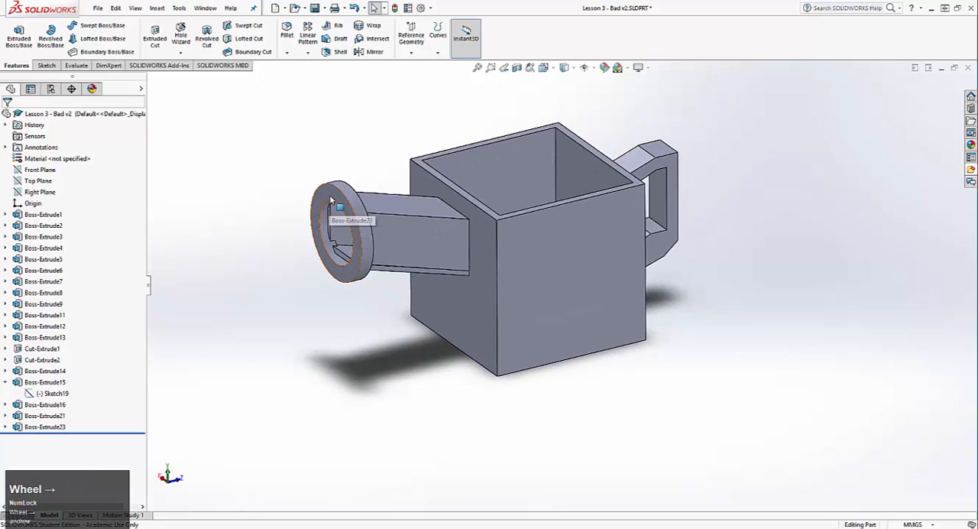
{"action": "scroll", "coordinate": [317, 225], "scroll_direction": "up", "scroll_amount": 5}
{"action": "middle_click", "coordinate": [468, 252]}
{"action": "middle_click_drag", "start_coordinate": [468, 252], "coordinate": [402, 312]}
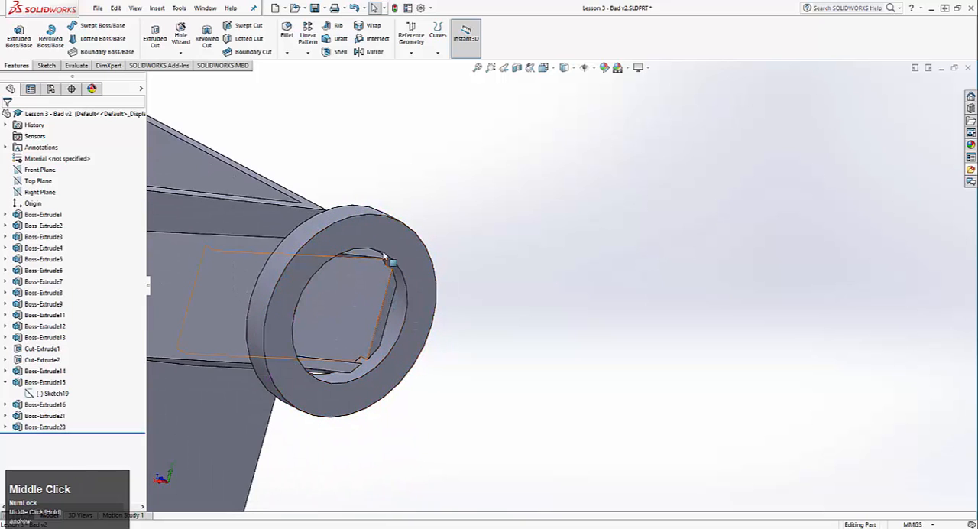
{"action": "scroll", "coordinate": [478, 371], "scroll_direction": "down", "scroll_amount": 5}
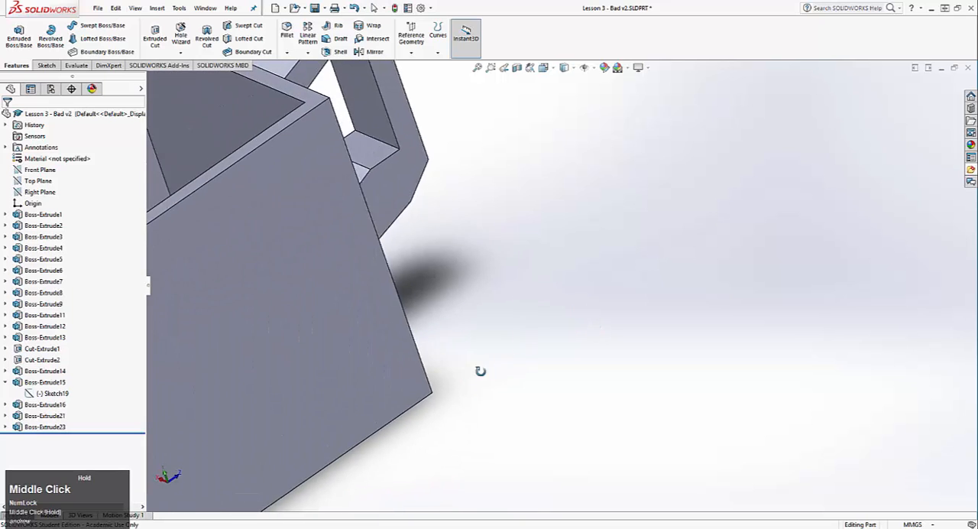
{"action": "scroll", "coordinate": [323, 263], "scroll_direction": "up", "scroll_amount": 4}
{"action": "scroll", "coordinate": [365, 277], "scroll_direction": "down", "scroll_amount": 3}
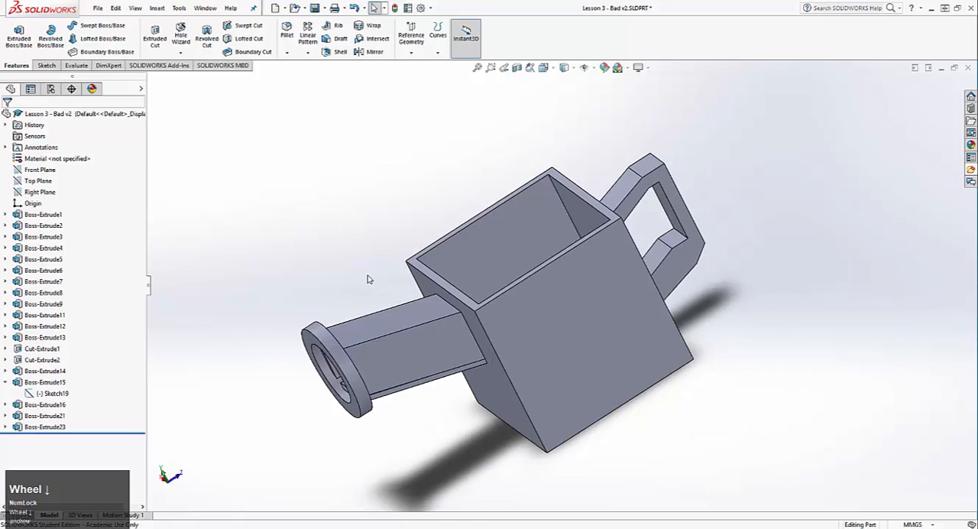
{"action": "middle_click_drag", "start_coordinate": [386, 366], "coordinate": [348, 365]}
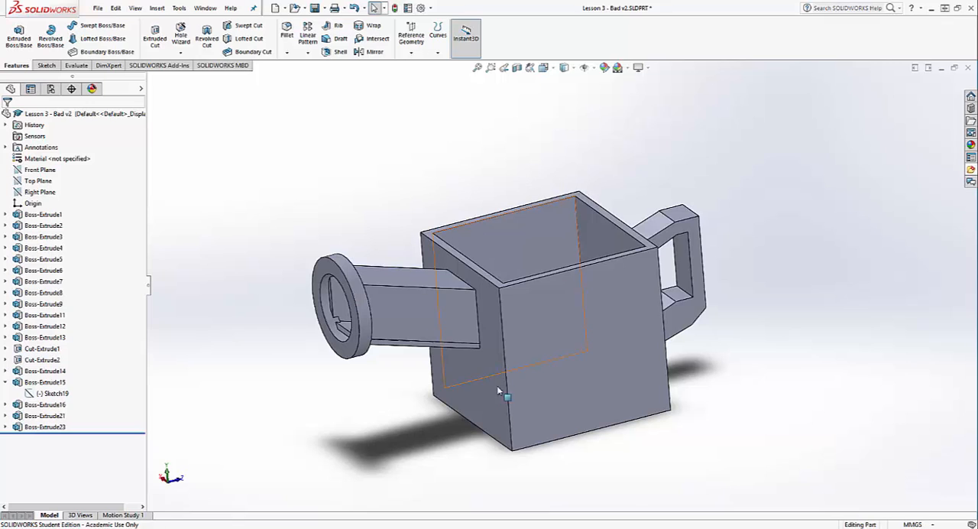
{"action": "left_click", "coordinate": [5, 214]}
{"action": "right_click", "coordinate": [34, 225]}
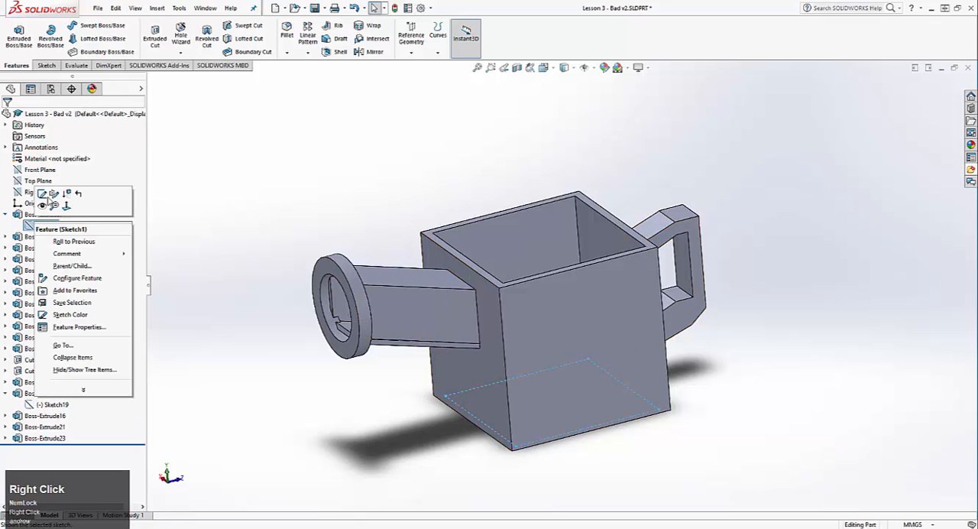
{"action": "left_click", "coordinate": [43, 194]}
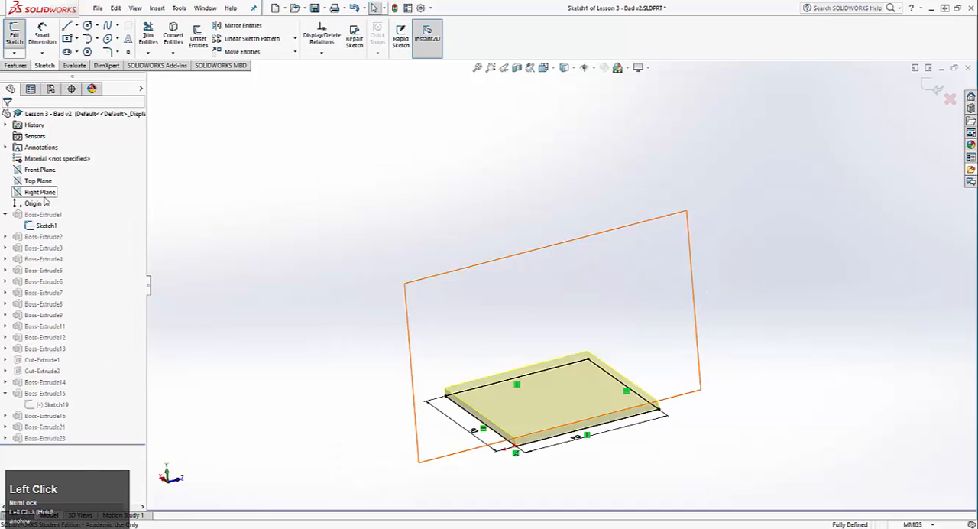
{"action": "left_click", "coordinate": [12, 25]}
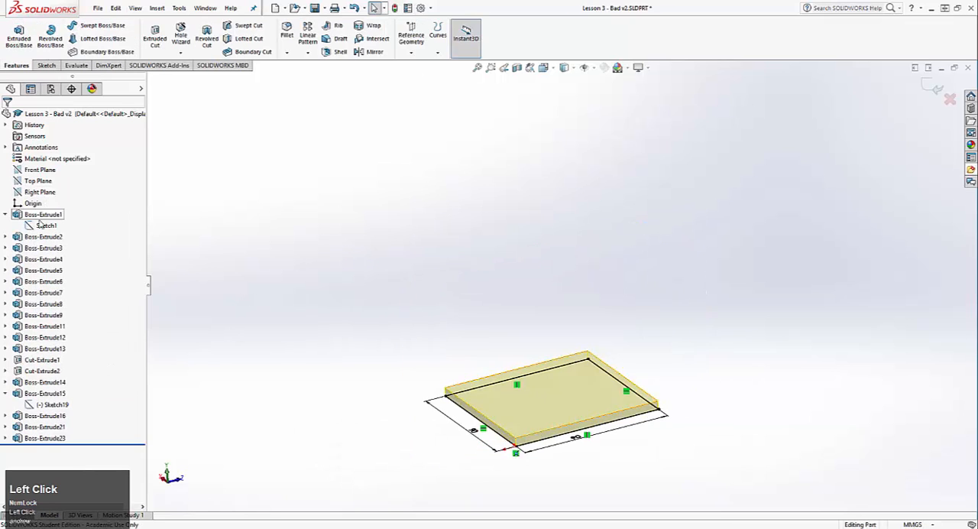
Edit Sketch1 of Boss-Extrude1 and set the base rectangle's side along the spout-to-handle direction to 100 mm
{"action": "left_click", "coordinate": [30, 216]}
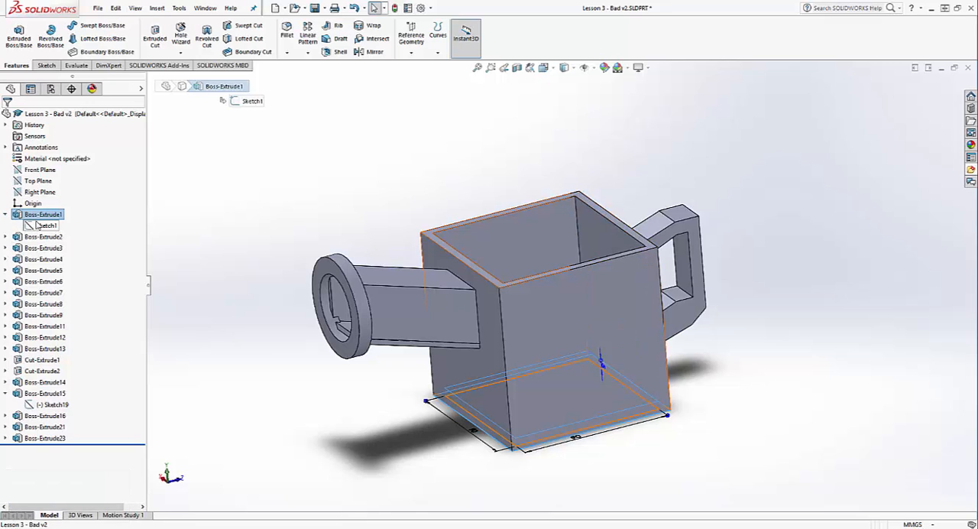
{"action": "right_click", "coordinate": [38, 225]}
{"action": "left_click", "coordinate": [47, 194]}
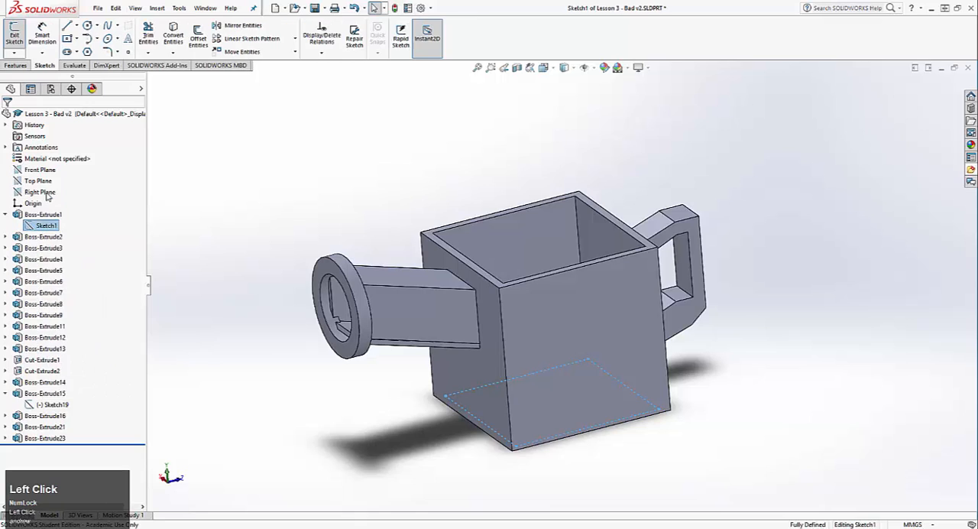
{"action": "mouse_move", "coordinate": [655, 335]}
{"action": "middle_mouse_down"}
{"action": "mouse_move", "coordinate": [744, 441]}
{"action": "mouse_move", "coordinate": [660, 349]}
{"action": "mouse_move", "coordinate": [593, 438]}
{"action": "middle_mouse_up"}
{"action": "scroll", "coordinate": [602, 483], "scroll_direction": "down", "scroll_amount": 2}
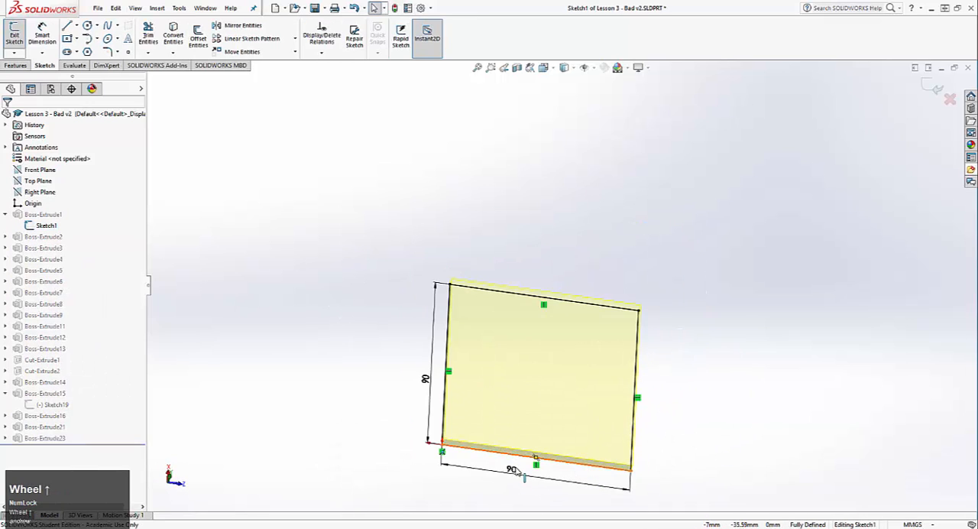
{"action": "double_click", "coordinate": [511, 468]}
{"action": "type", "text": "100"}
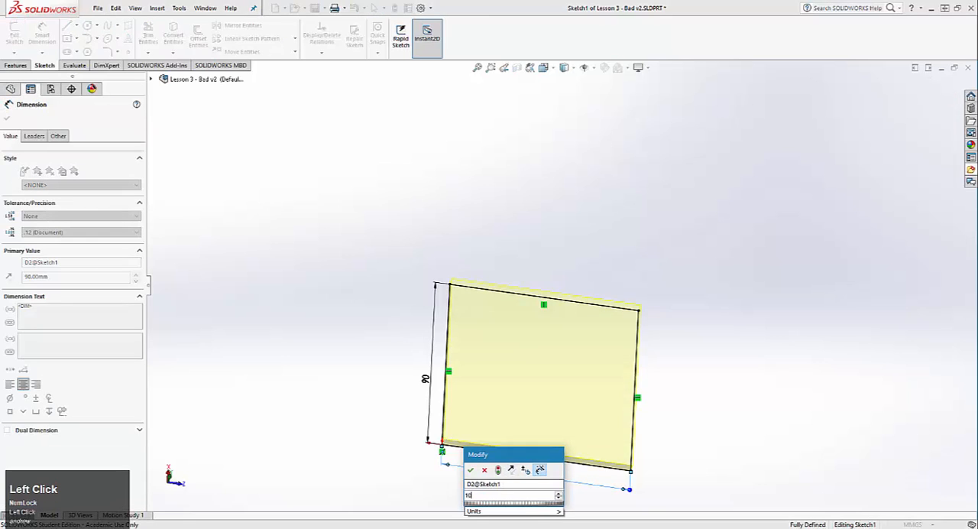
{"action": "key", "text": "Return"}
Set the base rectangle's other side to 100 mm, exit Sketch1 and rebuild, ignoring the errors and dismissing the report
{"action": "left_click", "coordinate": [425, 379]}
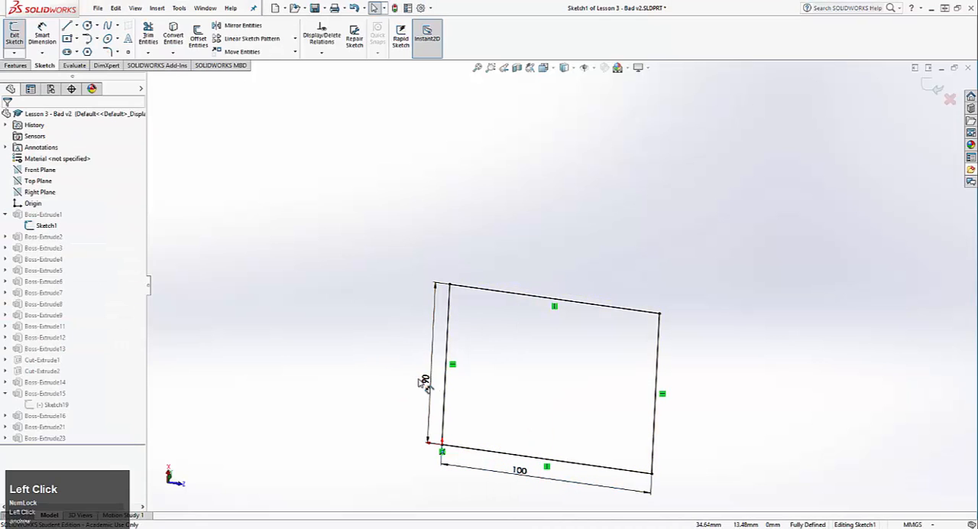
{"action": "left_click", "coordinate": [425, 379]}
{"action": "type", "text": "100"}
{"action": "key", "text": "Return"}
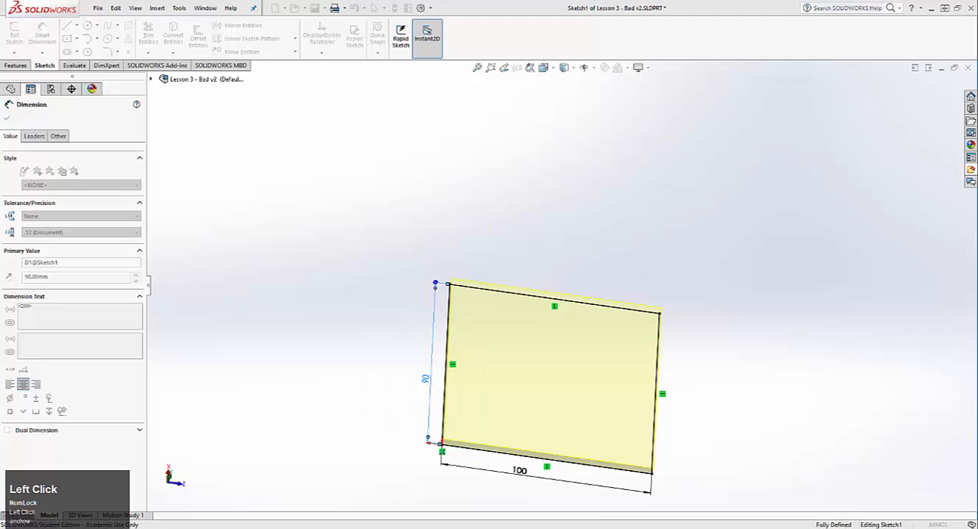
{"action": "left_click", "coordinate": [15, 38]}
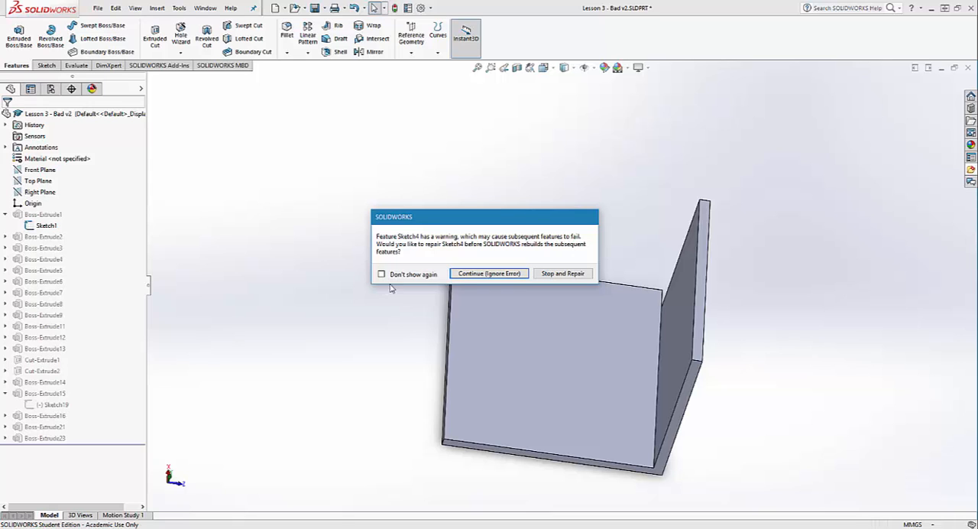
{"action": "left_click", "coordinate": [490, 272]}
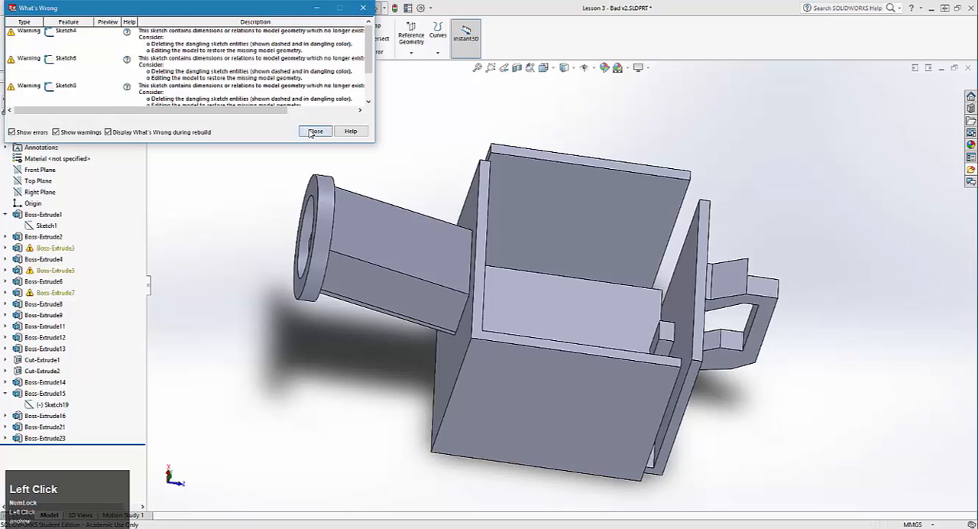
{"action": "left_click", "coordinate": [312, 132]}
Examine from several sides how the can's walls, base and handle meet after the base resize
{"action": "middle_click_drag", "start_coordinate": [711, 370], "coordinate": [641, 364]}
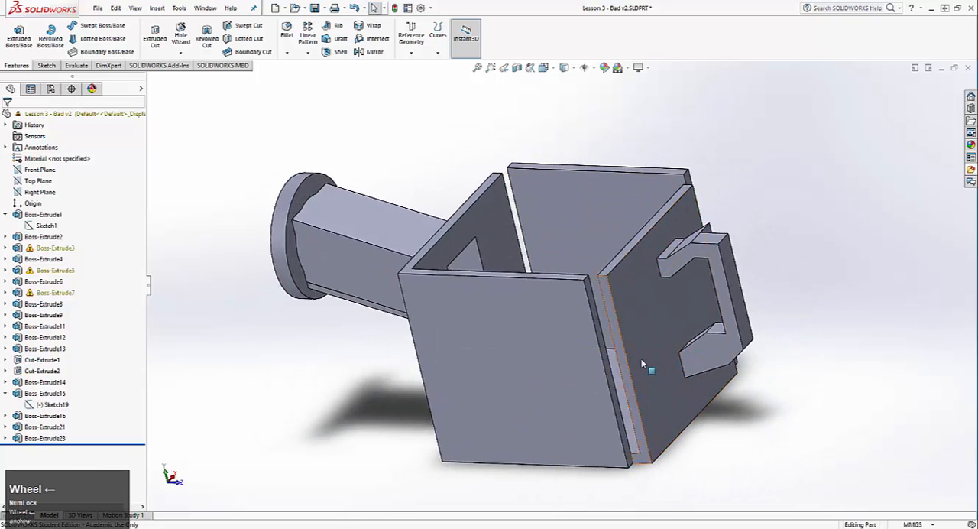
{"action": "middle_click_drag", "start_coordinate": [563, 279], "coordinate": [528, 201]}
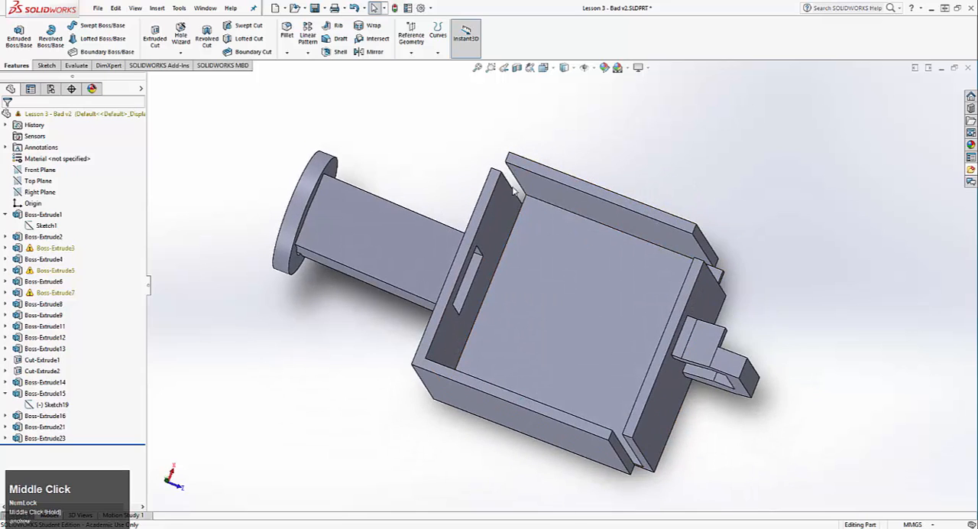
{"action": "middle_click_drag", "start_coordinate": [572, 294], "coordinate": [544, 341]}
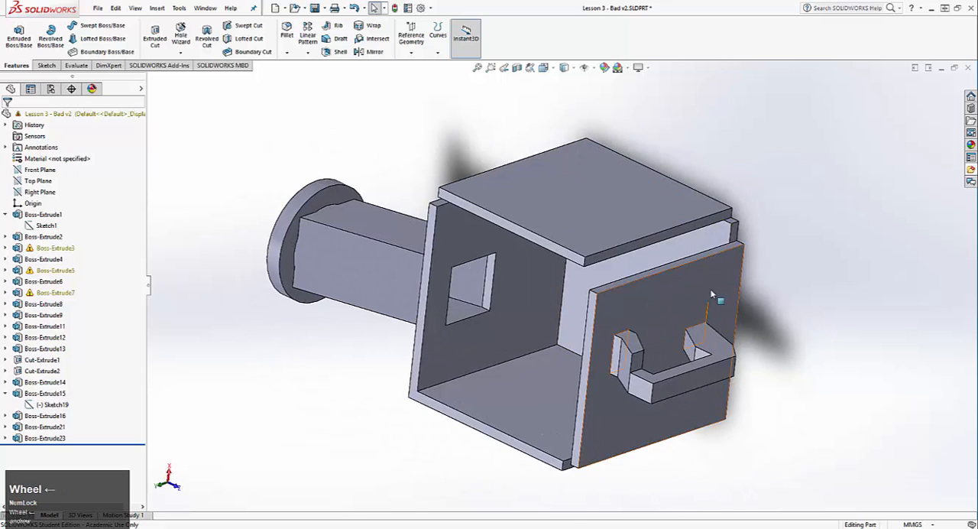
{"action": "middle_click_drag", "start_coordinate": [712, 293], "coordinate": [563, 256]}
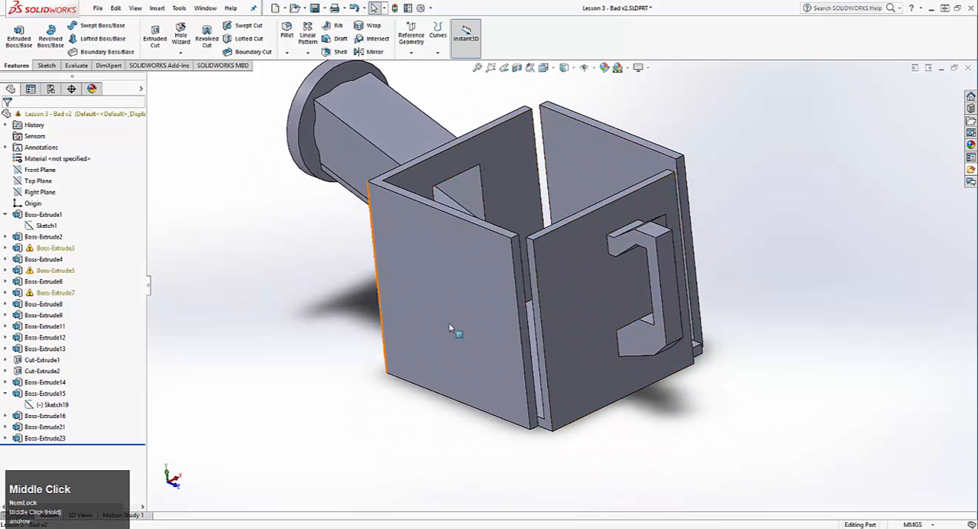
{"action": "left_click", "coordinate": [97, 8]}
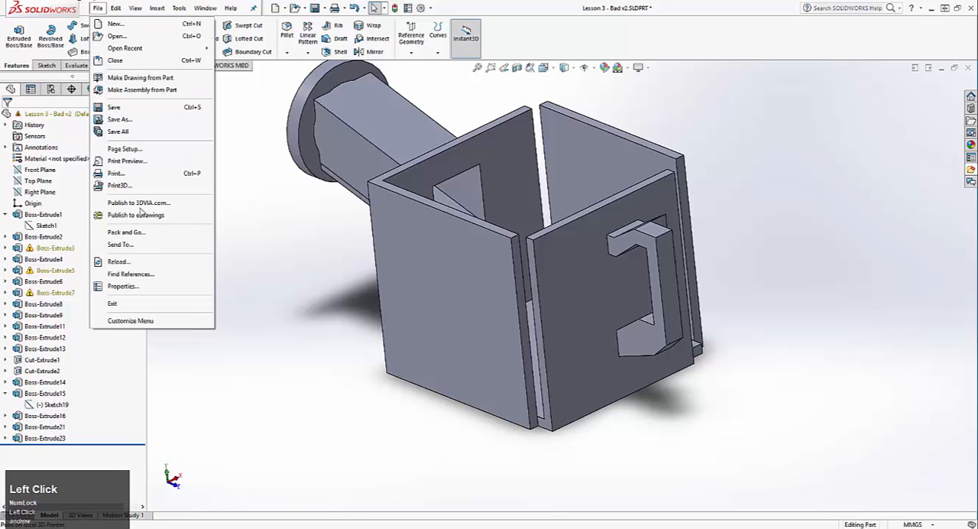
{"action": "left_click", "coordinate": [119, 262]}
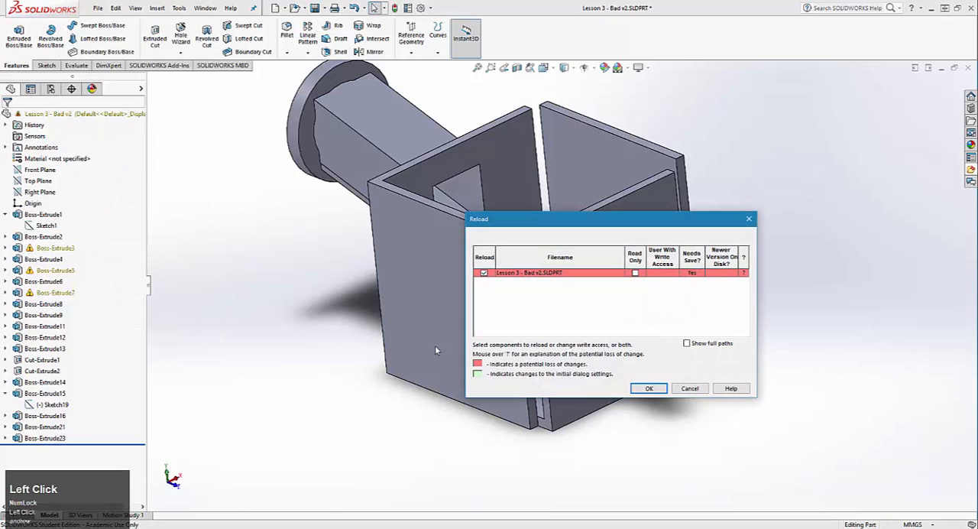
{"action": "left_click", "coordinate": [694, 390]}
Highlight Boss-Extrude3, Boss-Extrude5 and Boss-Extrude7 in turn to see which geometry each one forms
{"action": "left_click", "coordinate": [63, 250]}
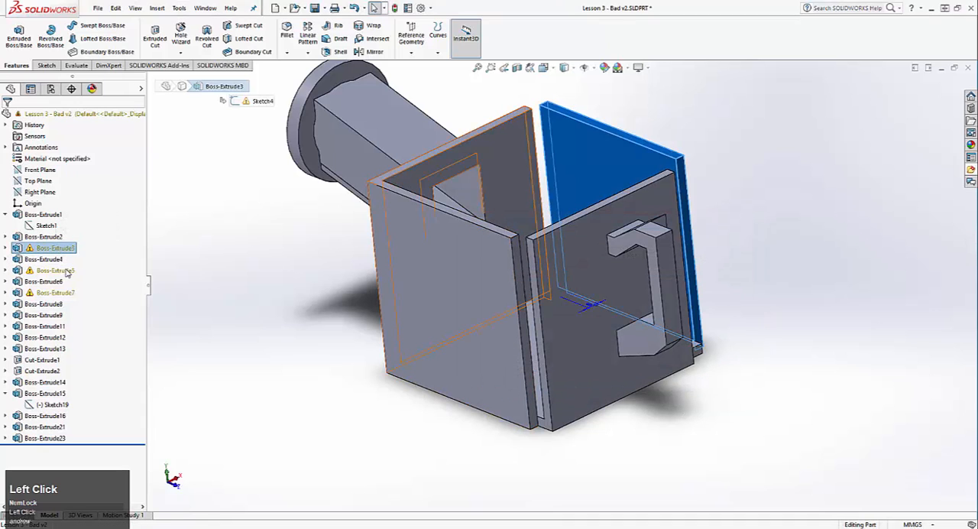
{"action": "left_click", "coordinate": [52, 271]}
{"action": "left_click", "coordinate": [51, 294]}
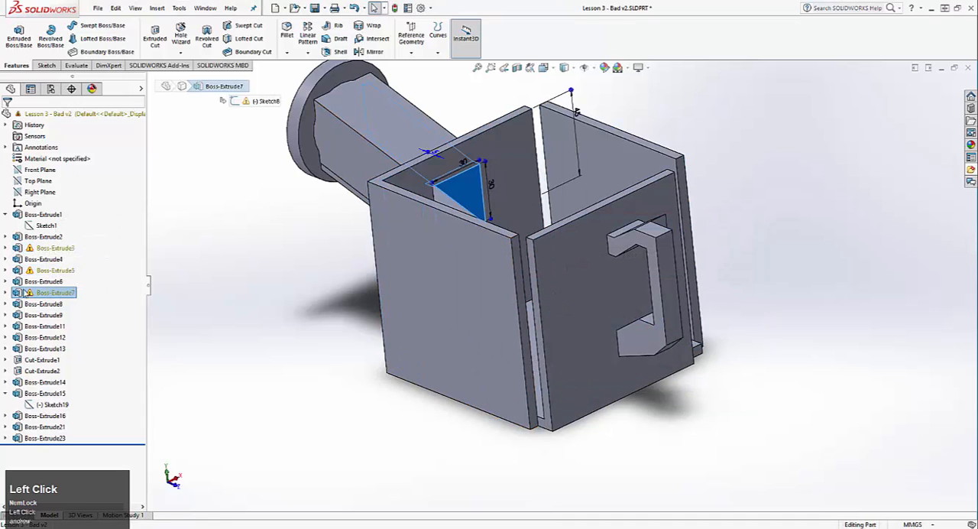
Open Sketch4 of Boss-Extrude3 to inspect its geometry, then leave it and discard any changes
{"action": "left_click", "coordinate": [6, 248]}
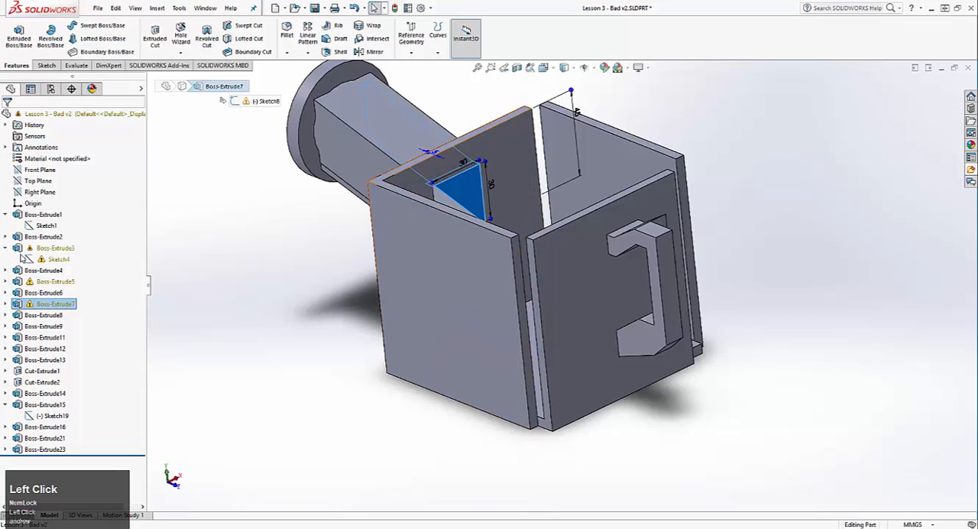
{"action": "right_click", "coordinate": [55, 260]}
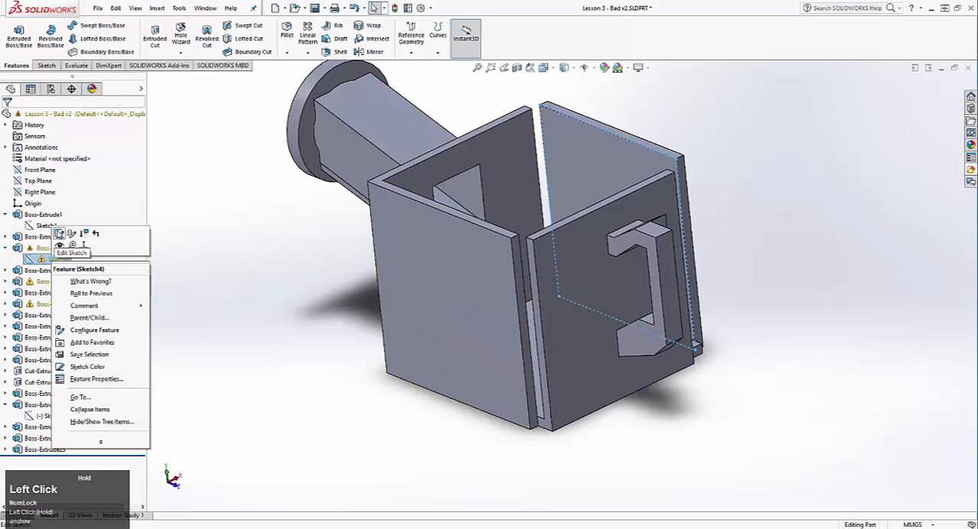
{"action": "left_click", "coordinate": [58, 234]}
{"action": "mouse_move", "coordinate": [310, 214]}
{"action": "middle_mouse_down"}
{"action": "mouse_move", "coordinate": [317, 329]}
{"action": "mouse_move", "coordinate": [178, 340]}
{"action": "mouse_move", "coordinate": [277, 375]}
{"action": "middle_mouse_up"}
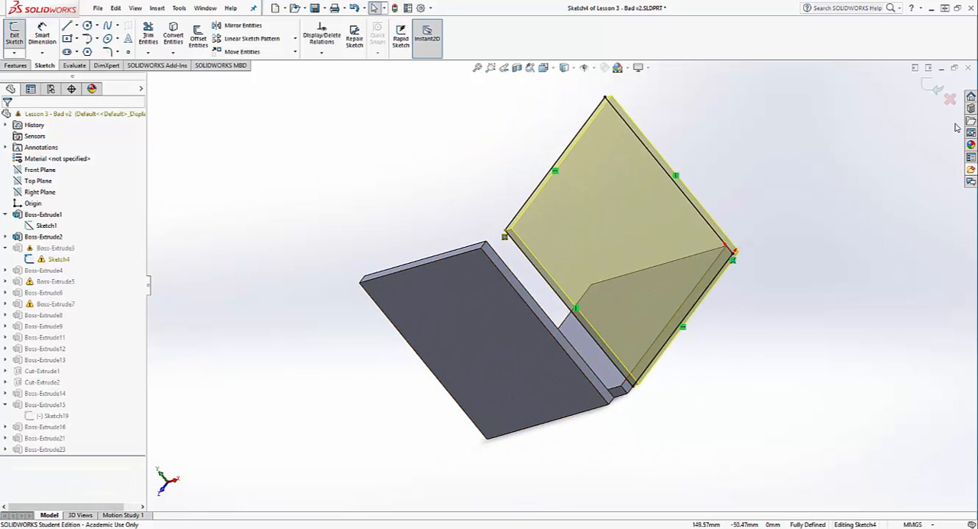
{"action": "left_click", "coordinate": [950, 99]}
{"action": "left_click", "coordinate": [510, 280]}
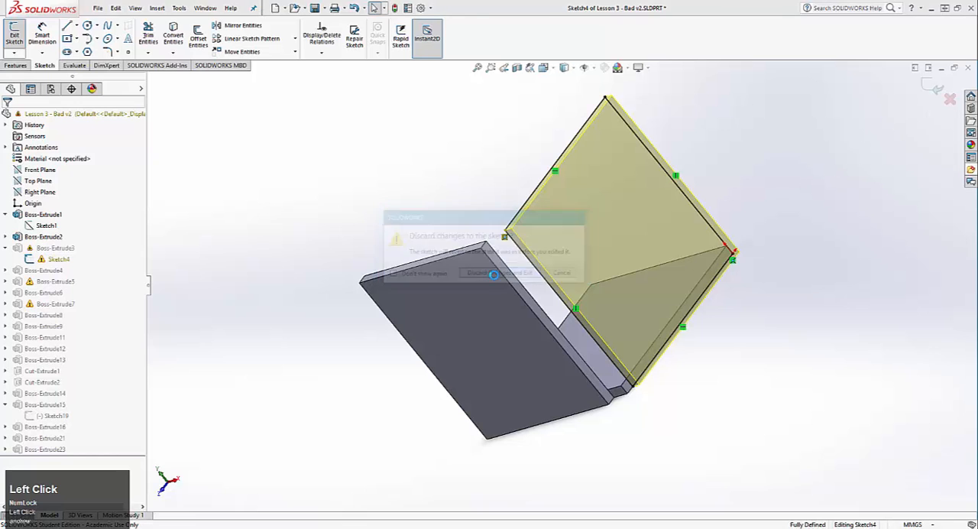
Select Sketch1 of Boss-Extrude1 and review the base's dimensions against the surrounding walls
{"action": "middle_click_drag", "start_coordinate": [511, 279], "coordinate": [483, 277]}
{"action": "scroll", "coordinate": [285, 237], "scroll_direction": "up", "scroll_amount": 3}
{"action": "mouse_move", "coordinate": [285, 237]}
{"action": "middle_mouse_down"}
{"action": "mouse_move", "coordinate": [351, 247]}
{"action": "mouse_move", "coordinate": [367, 229]}
{"action": "middle_mouse_up"}
{"action": "left_click", "coordinate": [48, 226]}
{"action": "middle_click_drag", "start_coordinate": [376, 297], "coordinate": [396, 350]}
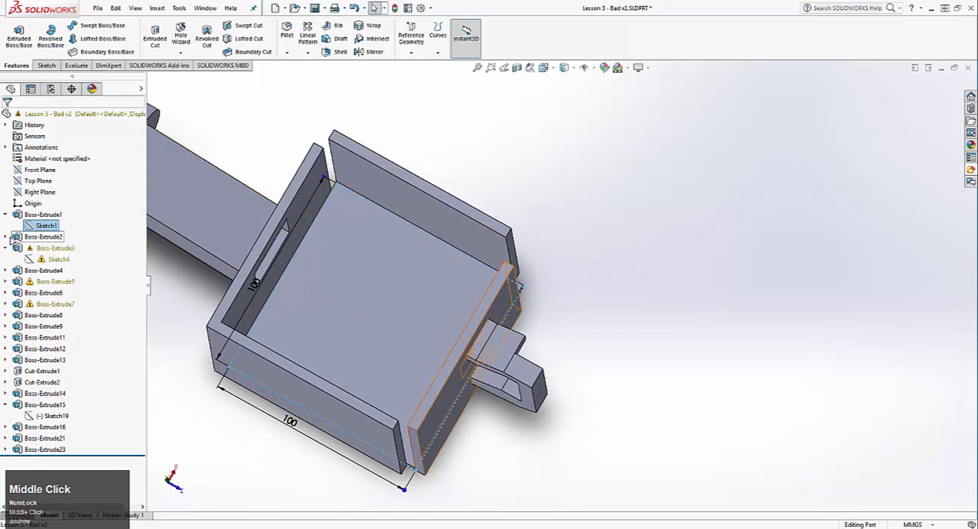
Edit Sketch2 of Boss-Extrude2 and delete the 90 mm length dimension of the handle-side wall
{"action": "left_click", "coordinate": [44, 236]}
{"action": "right_click", "coordinate": [47, 250]}
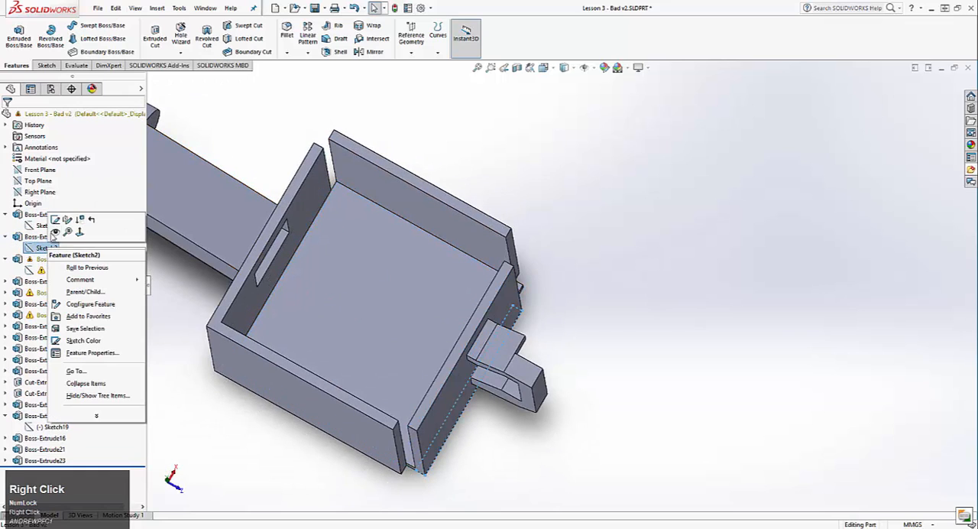
{"action": "left_click", "coordinate": [53, 221]}
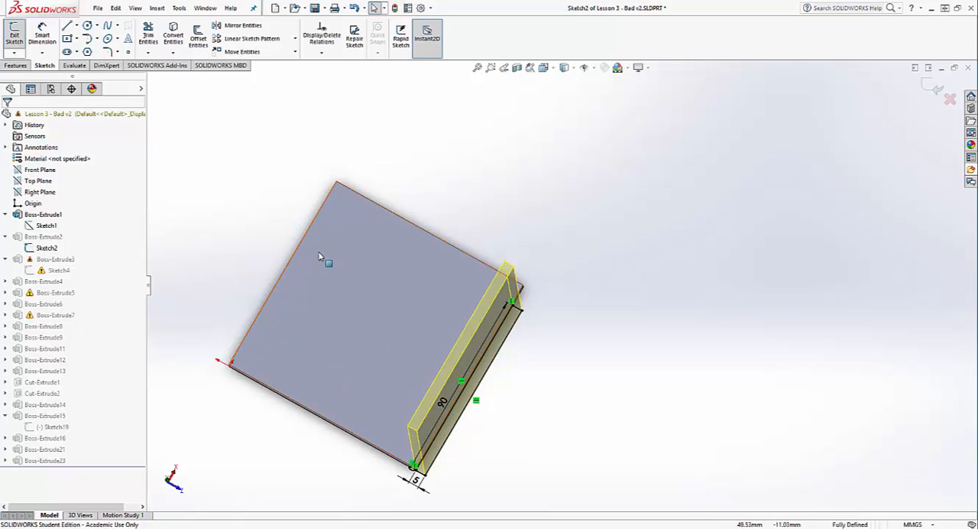
{"action": "left_click_drag", "start_coordinate": [437, 402], "coordinate": [432, 398]}
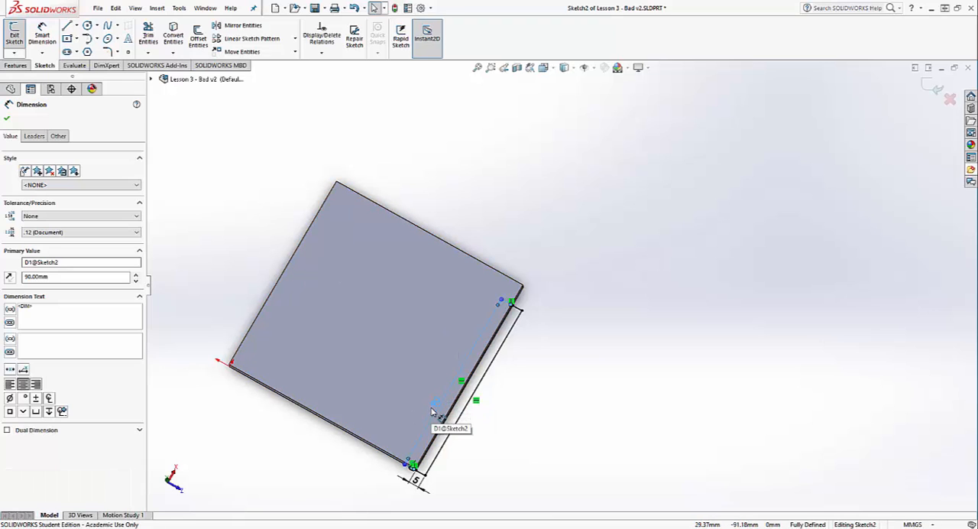
{"action": "scroll", "coordinate": [519, 298], "scroll_direction": "down", "scroll_amount": 4}
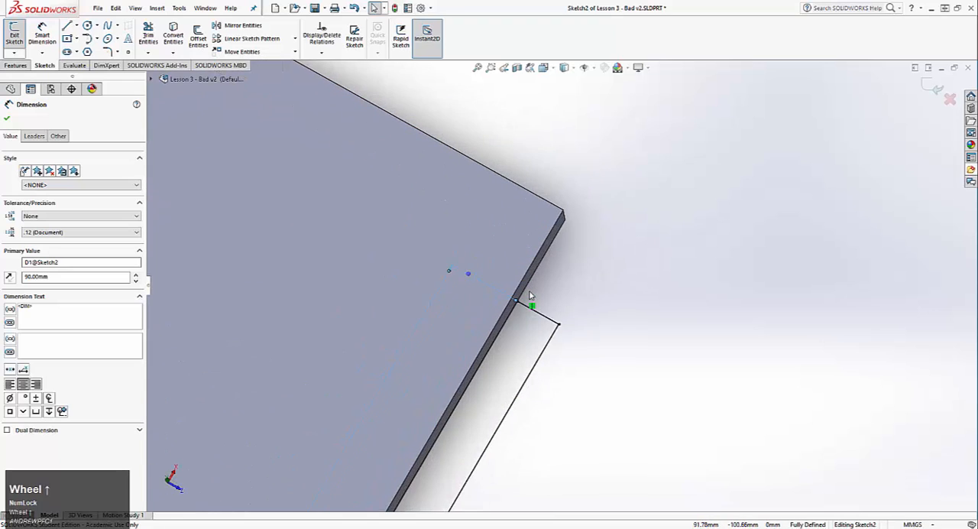
{"action": "scroll", "coordinate": [519, 298], "scroll_direction": "up", "scroll_amount": 5}
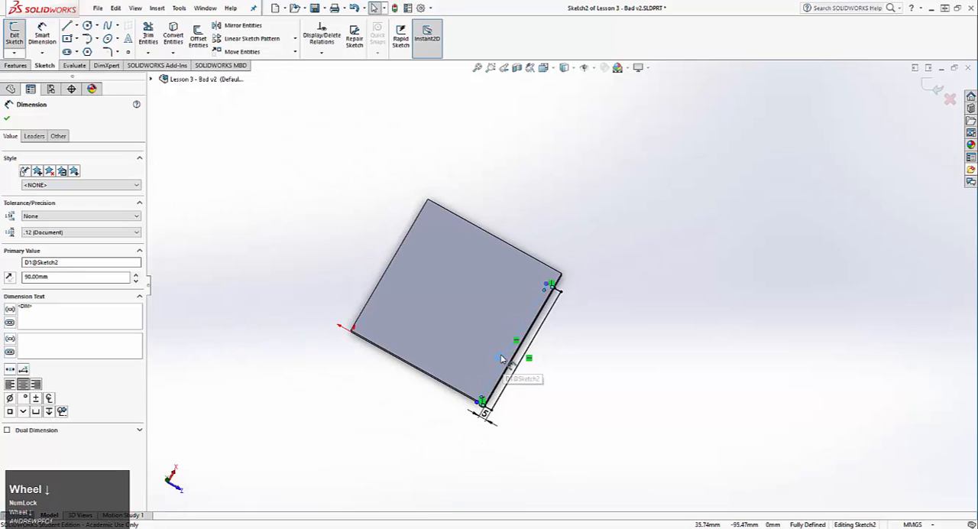
{"action": "right_click", "coordinate": [498, 370]}
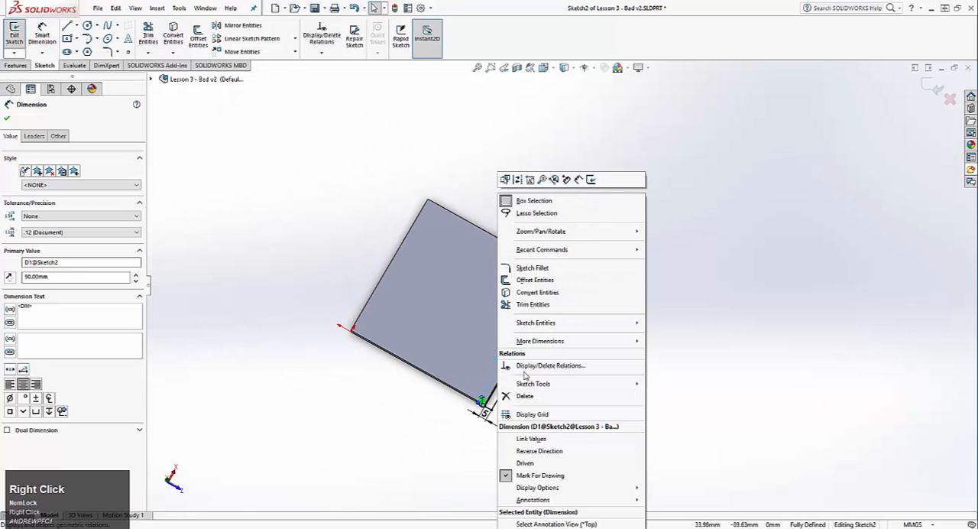
{"action": "left_click", "coordinate": [527, 365]}
Make the free inner corner of the handle-side wall's rectangle coincident with the base's adjacent corner vertex
{"action": "scroll", "coordinate": [527, 365], "scroll_direction": "up", "scroll_amount": 5}
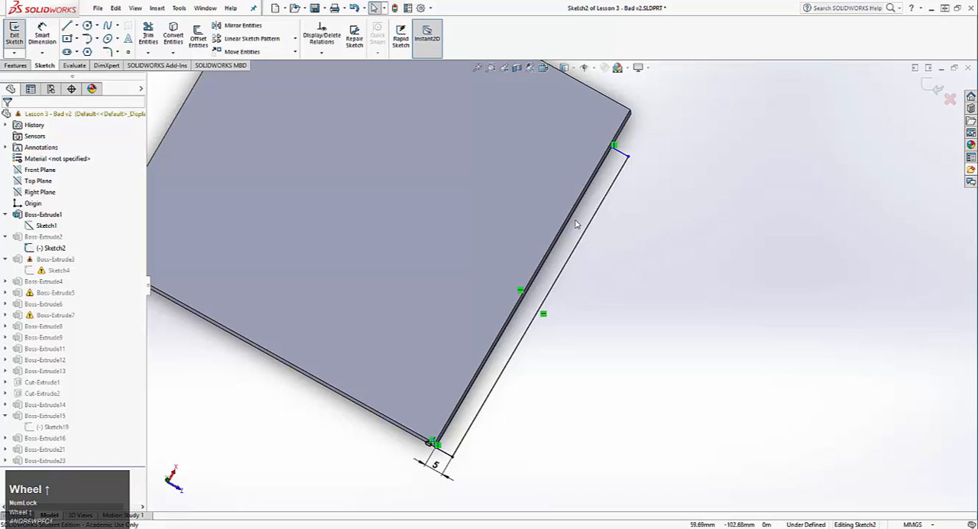
{"action": "left_click", "coordinate": [614, 145]}
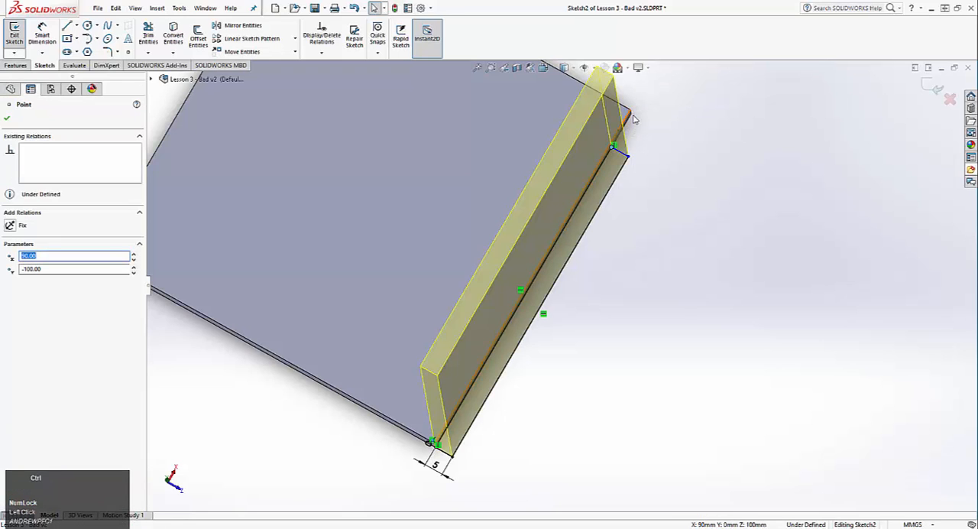
{"action": "left_click", "coordinate": [630, 111], "text": "ctrl"}
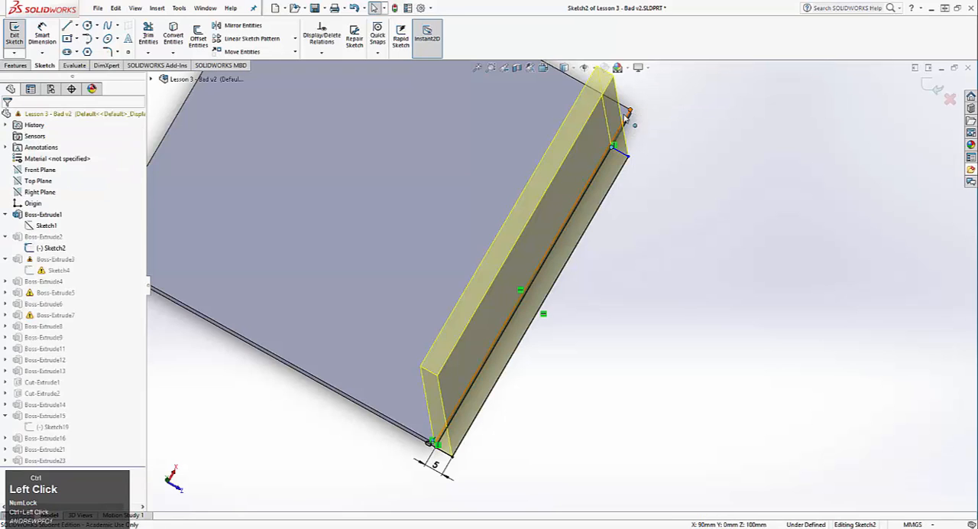
{"action": "left_click", "coordinate": [17, 304]}
{"action": "left_click", "coordinate": [717, 286]}
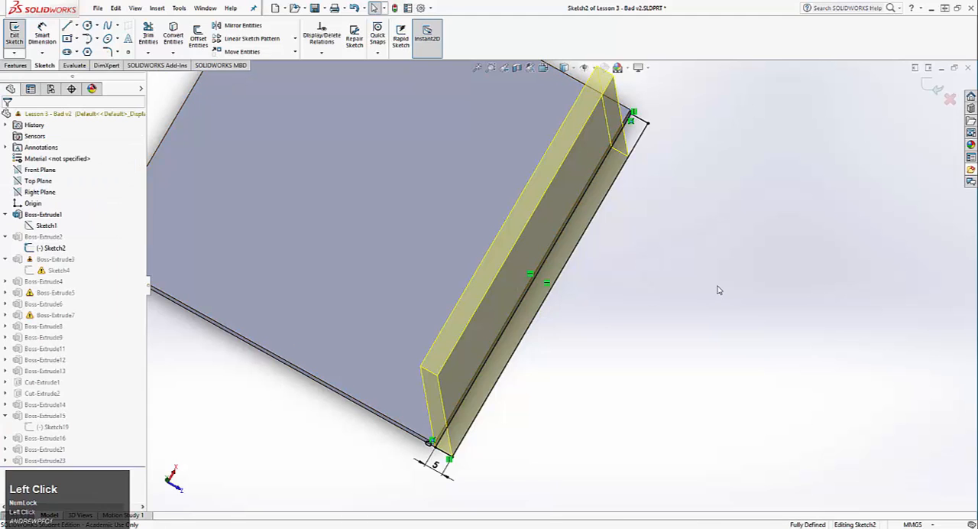
Check the resized handle-side wall's fit on the base, exit Sketch2 and rebuild, ignoring errors and dismissing the report
{"action": "scroll", "coordinate": [665, 199], "scroll_direction": "down", "scroll_amount": 2}
{"action": "middle_click_drag", "start_coordinate": [642, 167], "coordinate": [645, 229], "text": "ctrl"}
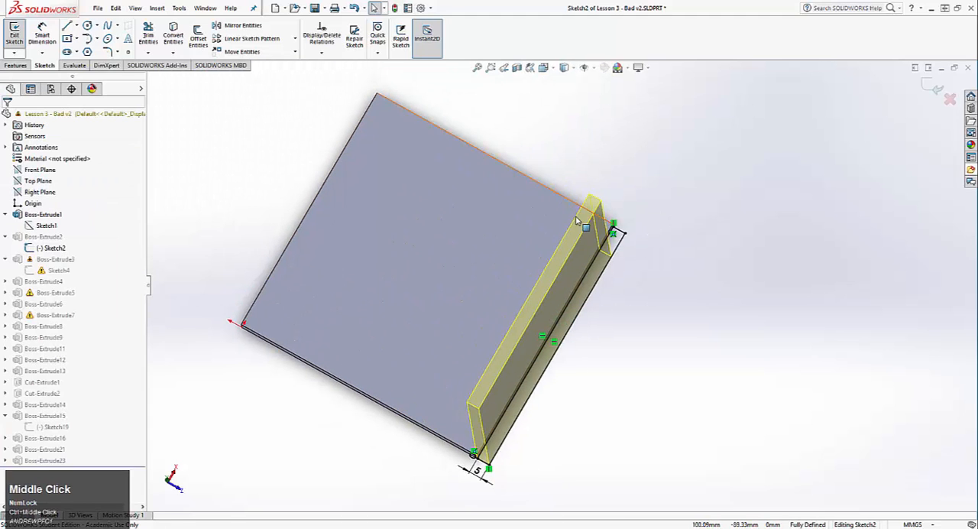
{"action": "left_click", "coordinate": [616, 231]}
{"action": "left_click_drag", "start_coordinate": [652, 249], "coordinate": [666, 344]}
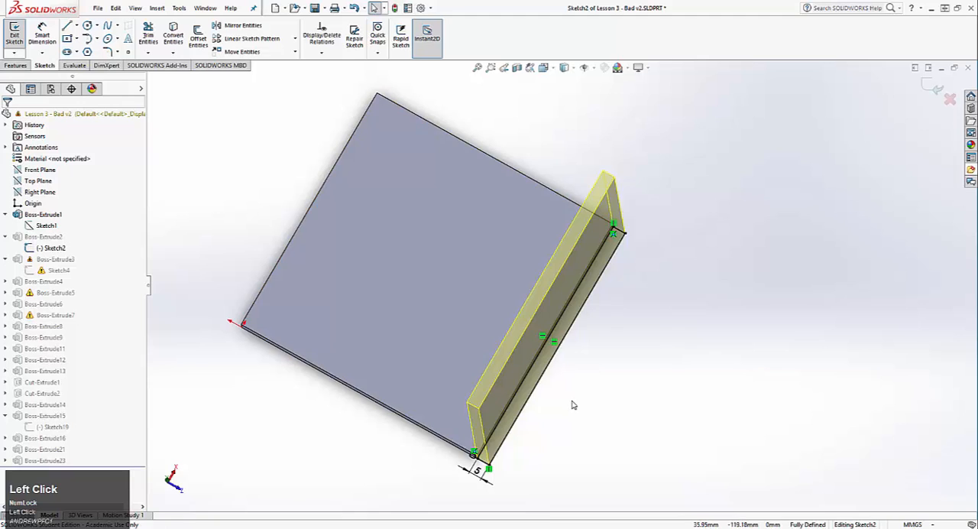
{"action": "middle_click_drag", "start_coordinate": [573, 401], "coordinate": [583, 276]}
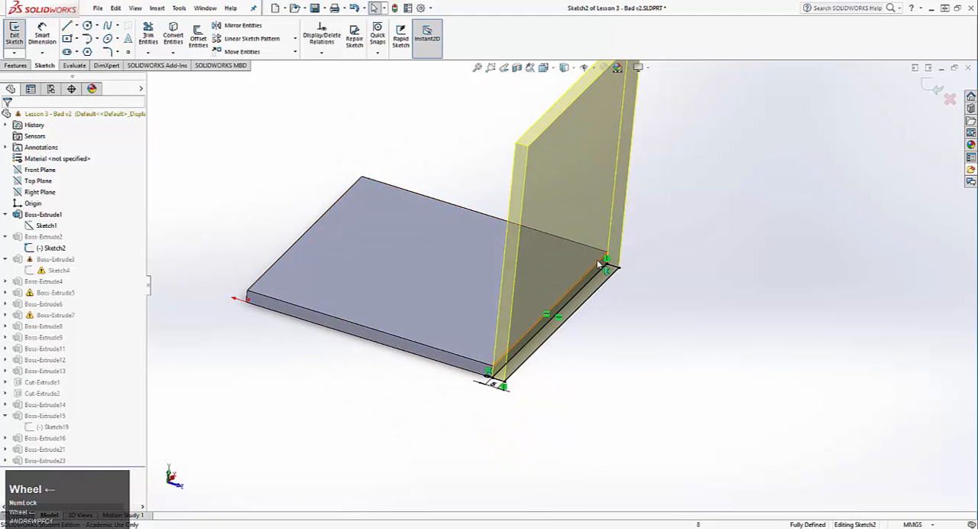
{"action": "left_click", "coordinate": [936, 89]}
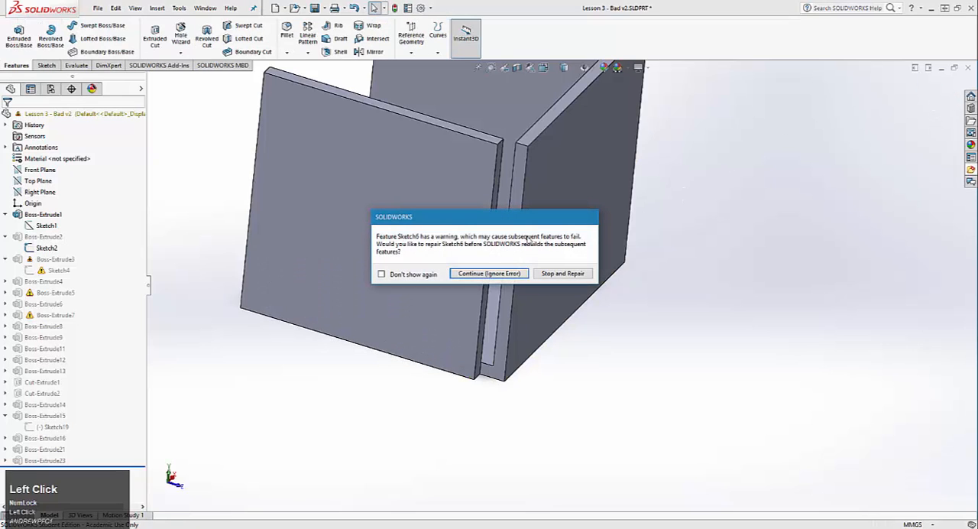
{"action": "left_click", "coordinate": [484, 274]}
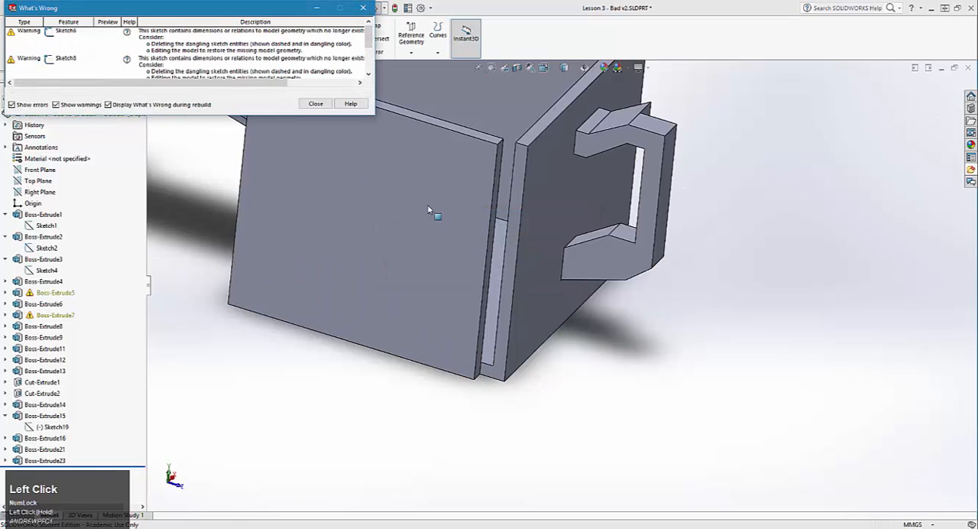
{"action": "left_click", "coordinate": [311, 104]}
Examine the gaps between the walls and inspect Boss-Extrude5 with its Sketch6
{"action": "scroll", "coordinate": [417, 162], "scroll_direction": "up", "scroll_amount": 5}
{"action": "middle_click_drag", "start_coordinate": [417, 162], "coordinate": [570, 443]}
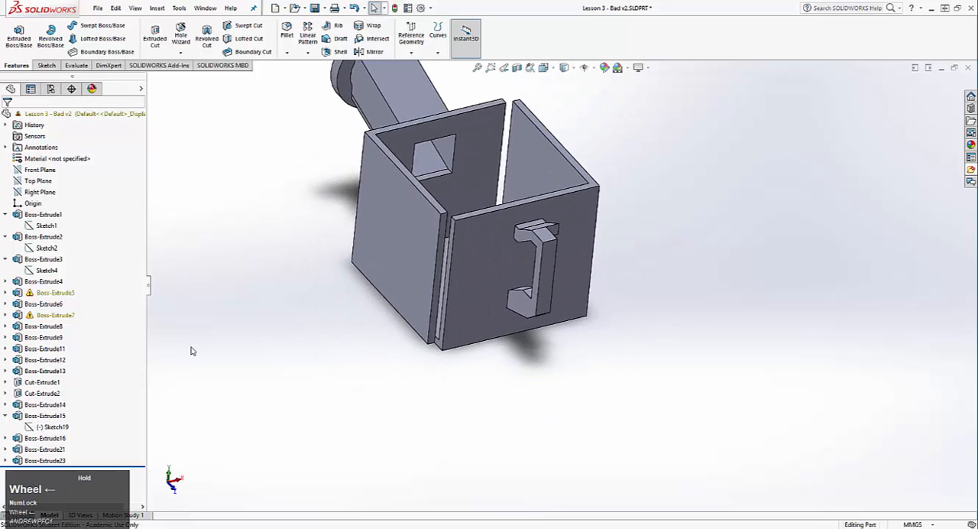
{"action": "left_click", "coordinate": [47, 294]}
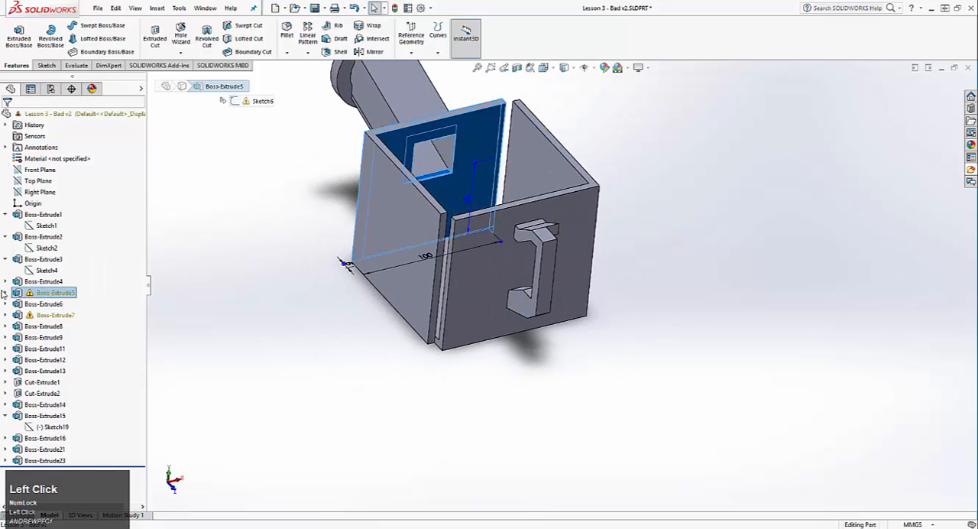
{"action": "left_click", "coordinate": [5, 293]}
{"action": "right_click", "coordinate": [47, 304]}
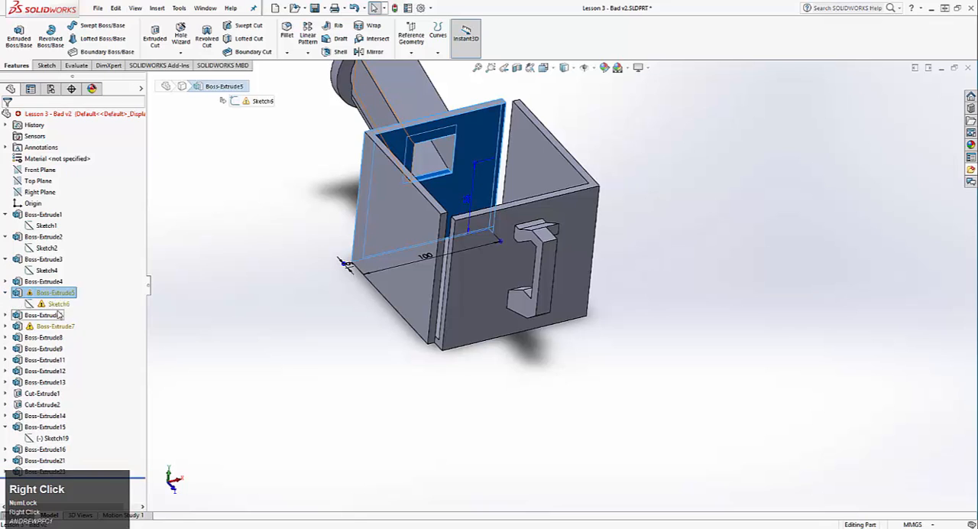
Open Sketch4 of Boss-Extrude3, inspect the side wall's fit against the base and handle-side wall, and exit the sketch unchanged
{"action": "right_click", "coordinate": [31, 261]}
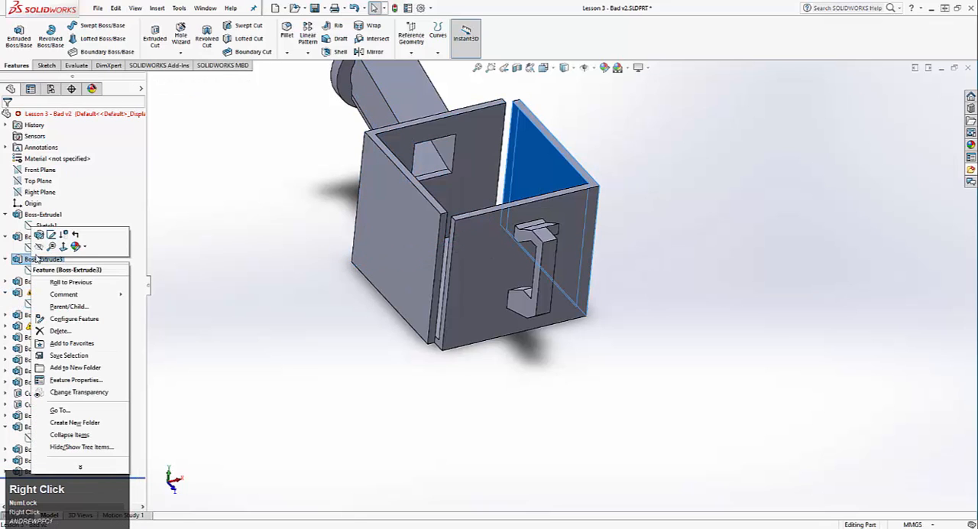
{"action": "left_click", "coordinate": [50, 238]}
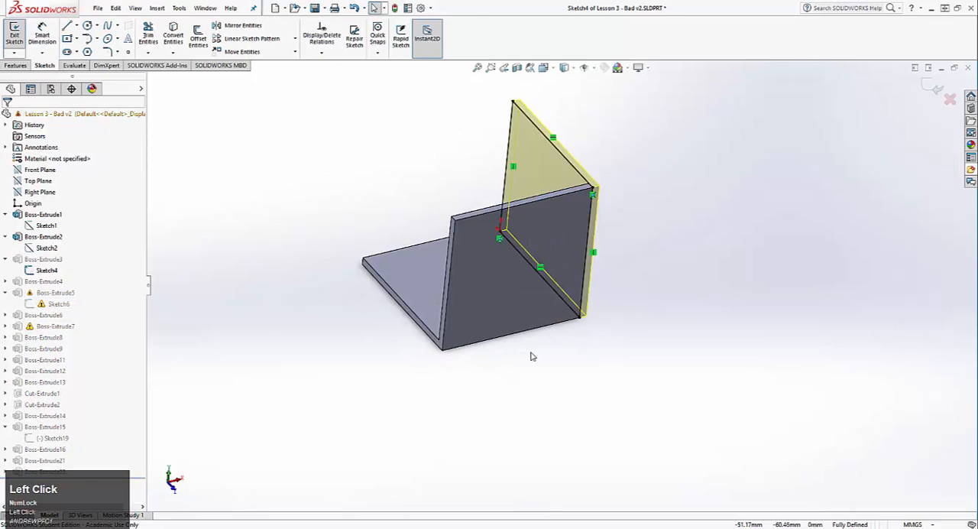
{"action": "mouse_move", "coordinate": [530, 356]}
{"action": "middle_mouse_down"}
{"action": "mouse_move", "coordinate": [372, 272]}
{"action": "mouse_move", "coordinate": [376, 335]}
{"action": "mouse_move", "coordinate": [387, 344]}
{"action": "middle_mouse_up"}
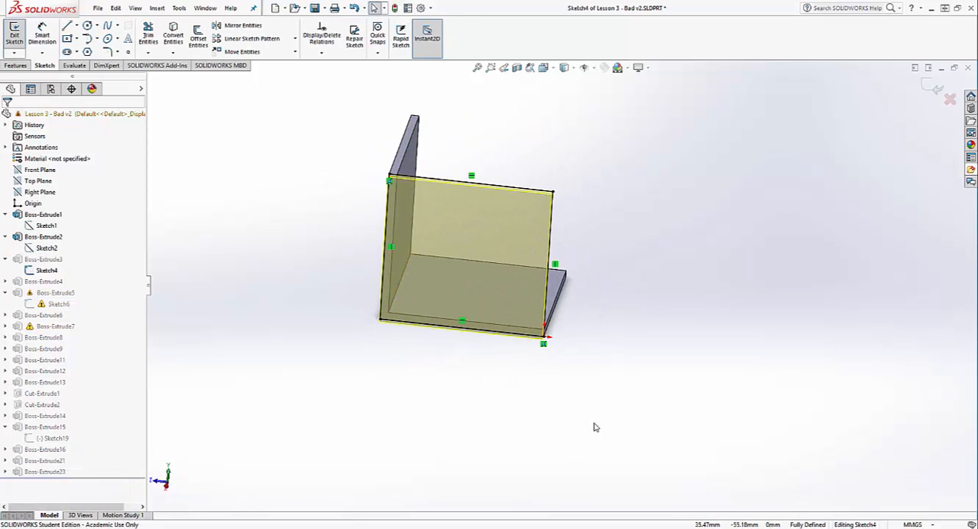
{"action": "scroll", "coordinate": [557, 300], "scroll_direction": "down", "scroll_amount": 2}
{"action": "middle_click_drag", "start_coordinate": [551, 318], "coordinate": [544, 333]}
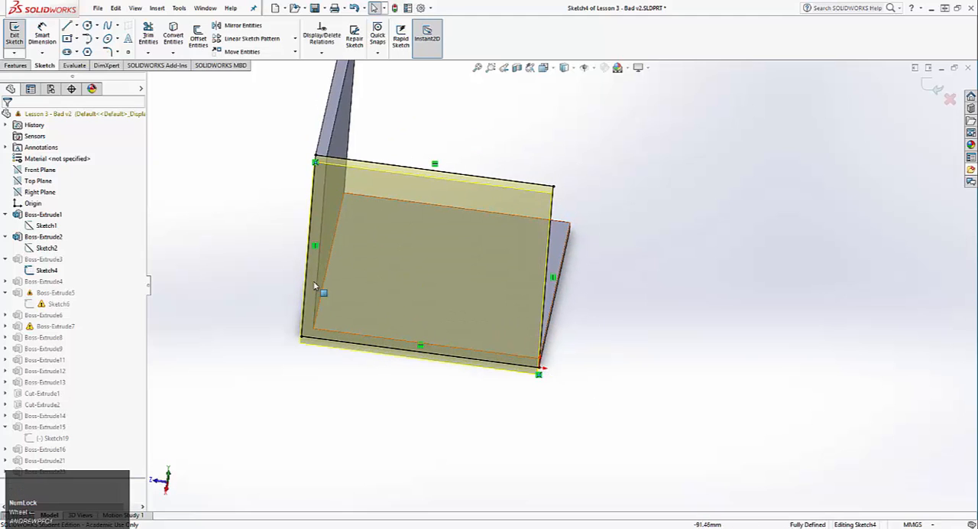
{"action": "middle_click_drag", "start_coordinate": [448, 296], "coordinate": [436, 264]}
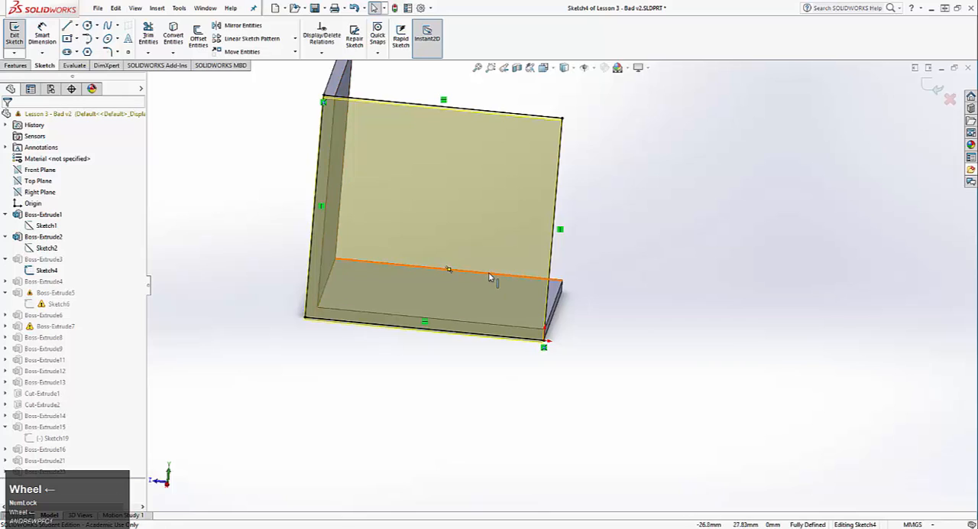
{"action": "middle_click_drag", "start_coordinate": [491, 278], "coordinate": [482, 124]}
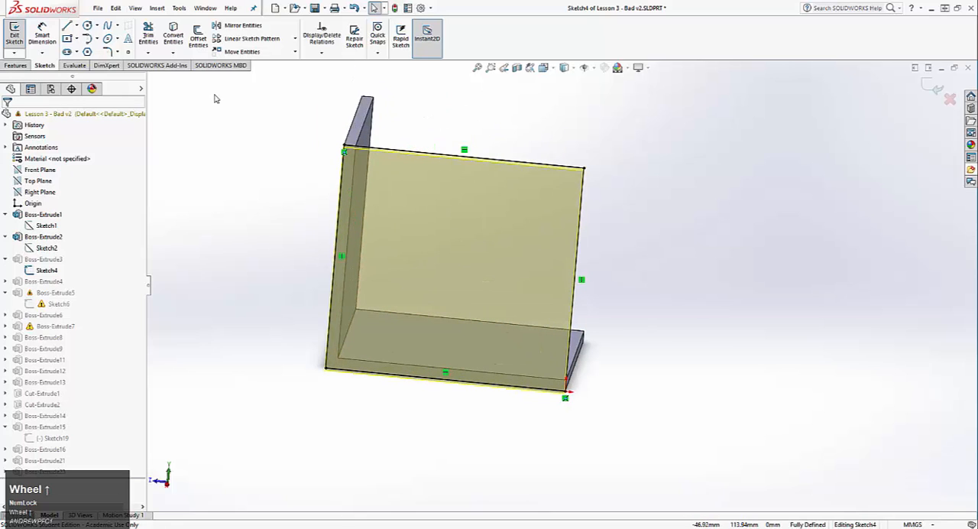
{"action": "left_click", "coordinate": [11, 32]}
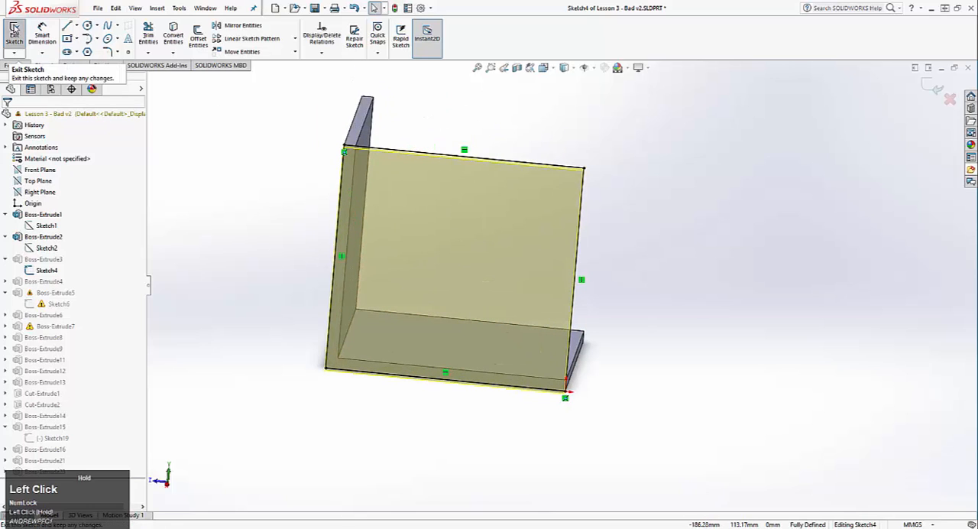
{"action": "left_click", "coordinate": [315, 103]}
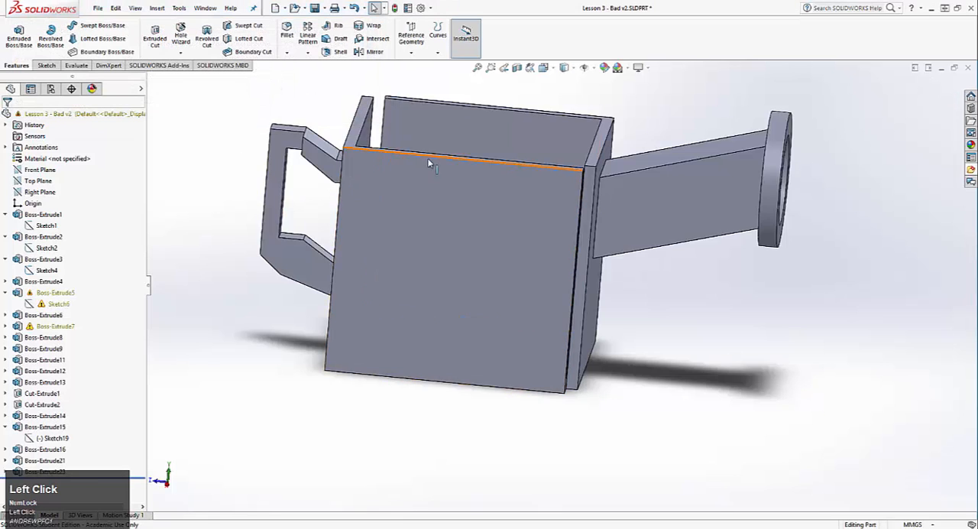
Edit Sketch5 of Boss-Extrude4 and delete the 95 mm length dimension of the side wall
{"action": "middle_click_drag", "start_coordinate": [430, 160], "coordinate": [430, 349]}
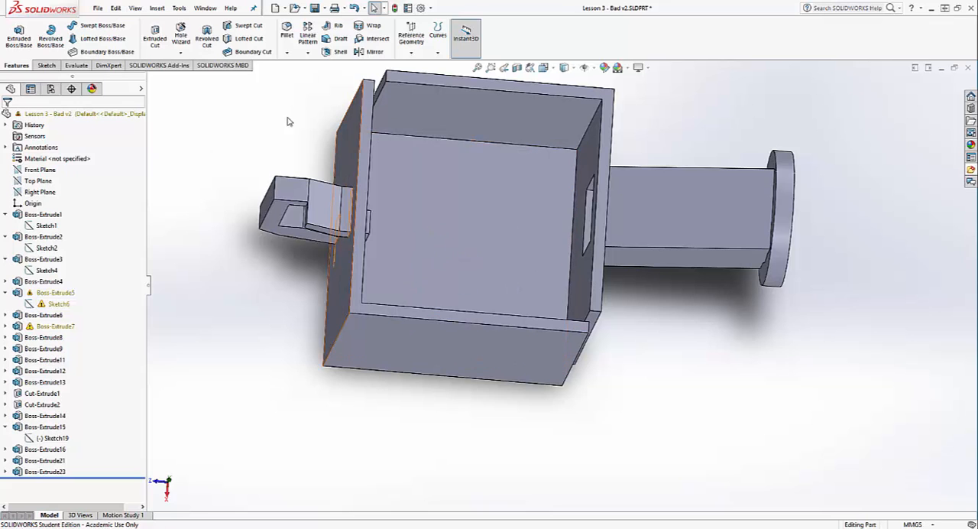
{"action": "mouse_move", "coordinate": [442, 353]}
{"action": "middle_mouse_down"}
{"action": "mouse_move", "coordinate": [504, 326]}
{"action": "mouse_move", "coordinate": [426, 398]}
{"action": "mouse_move", "coordinate": [359, 413]}
{"action": "mouse_move", "coordinate": [532, 405]}
{"action": "mouse_move", "coordinate": [535, 419]}
{"action": "middle_mouse_up"}
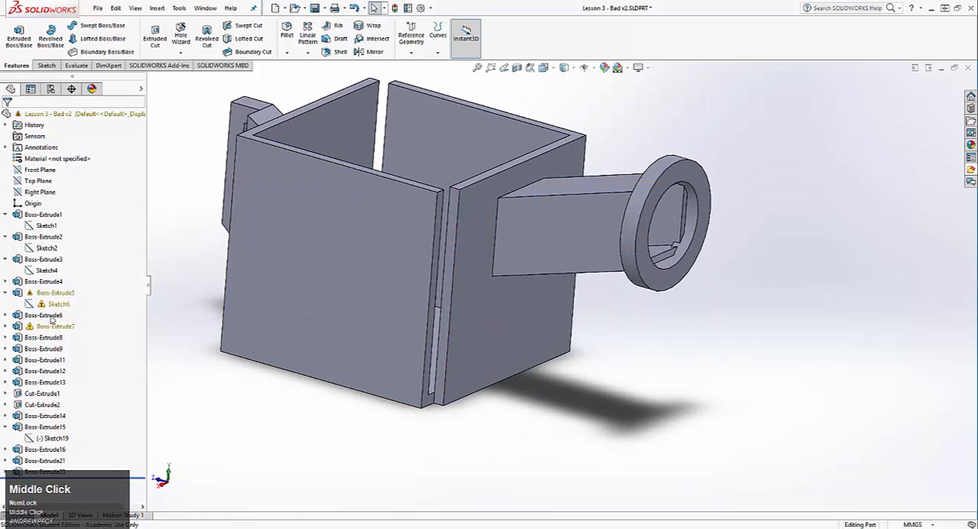
{"action": "left_click", "coordinate": [43, 281]}
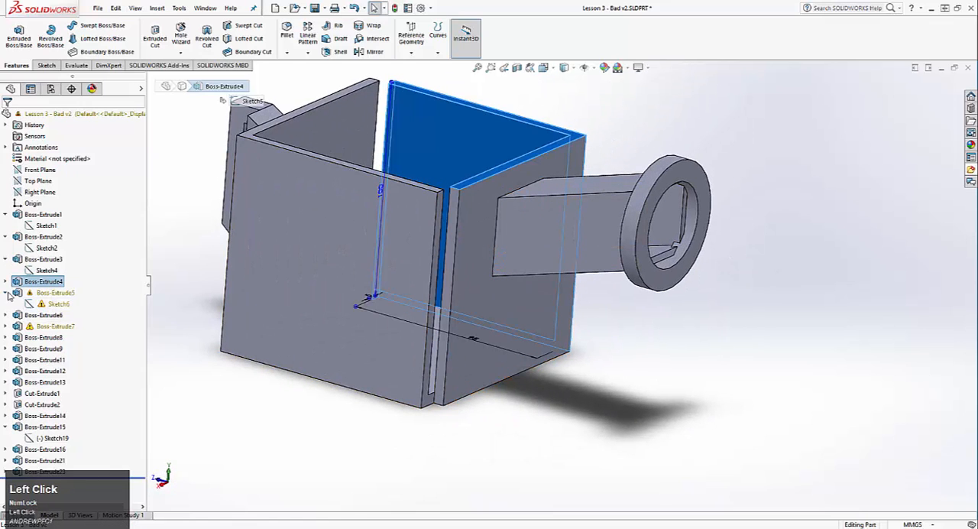
{"action": "left_click", "coordinate": [7, 293]}
{"action": "left_click", "coordinate": [6, 282]}
{"action": "right_click", "coordinate": [48, 293]}
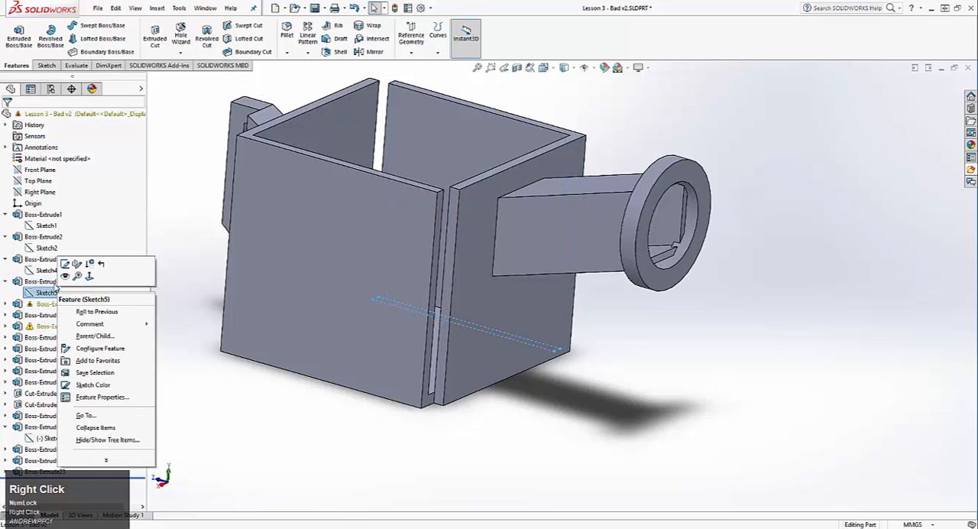
{"action": "left_click", "coordinate": [66, 264]}
{"action": "mouse_move", "coordinate": [535, 397]}
{"action": "middle_mouse_down"}
{"action": "mouse_move", "coordinate": [464, 395]}
{"action": "mouse_move", "coordinate": [488, 410]}
{"action": "middle_mouse_up"}
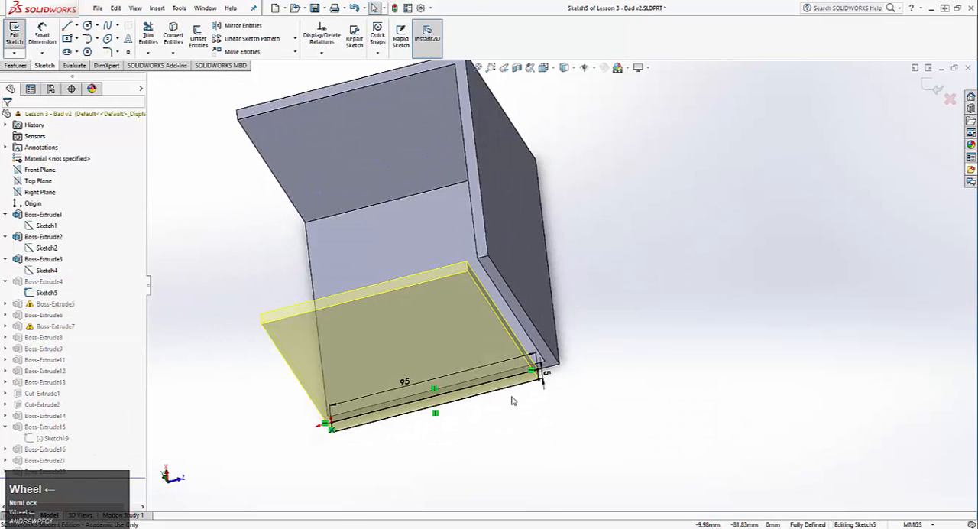
{"action": "mouse_move", "coordinate": [405, 385]}
{"action": "middle_mouse_down"}
{"action": "mouse_move", "coordinate": [410, 404]}
{"action": "mouse_move", "coordinate": [398, 368]}
{"action": "middle_mouse_up"}
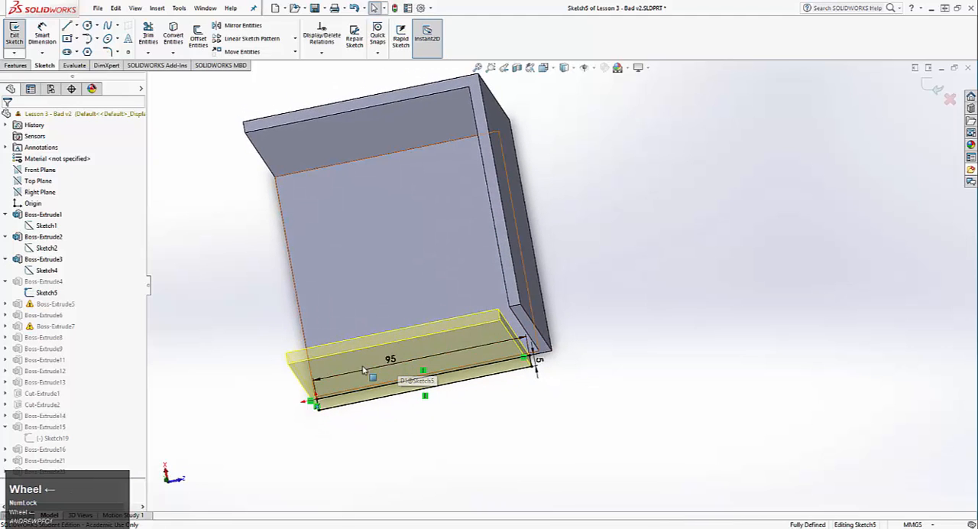
{"action": "right_click", "coordinate": [406, 370]}
{"action": "left_click", "coordinate": [419, 398]}
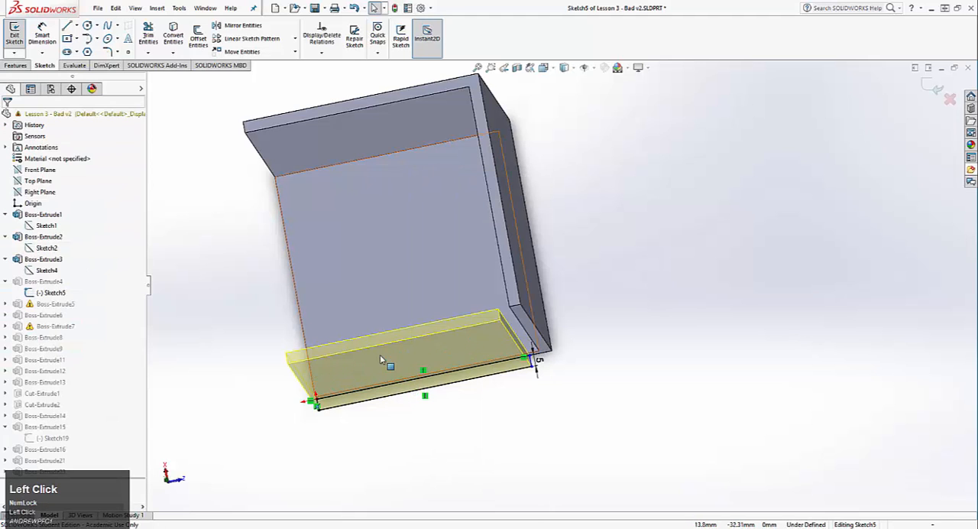
Add a Pierce relation between the free inner corner of the side wall's rectangle and the handle-side wall's outer vertical edge
{"action": "scroll", "coordinate": [545, 361], "scroll_direction": "down", "scroll_amount": 5}
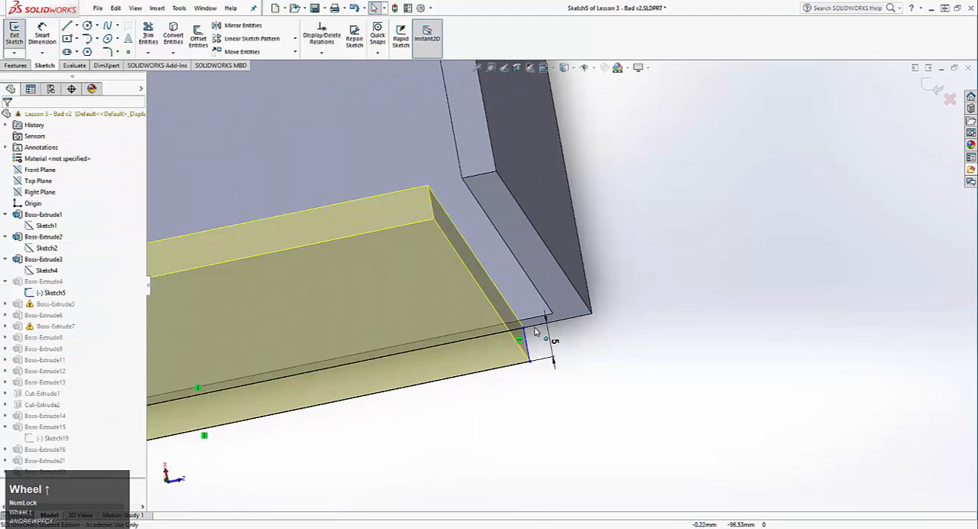
{"action": "left_click", "coordinate": [547, 313]}
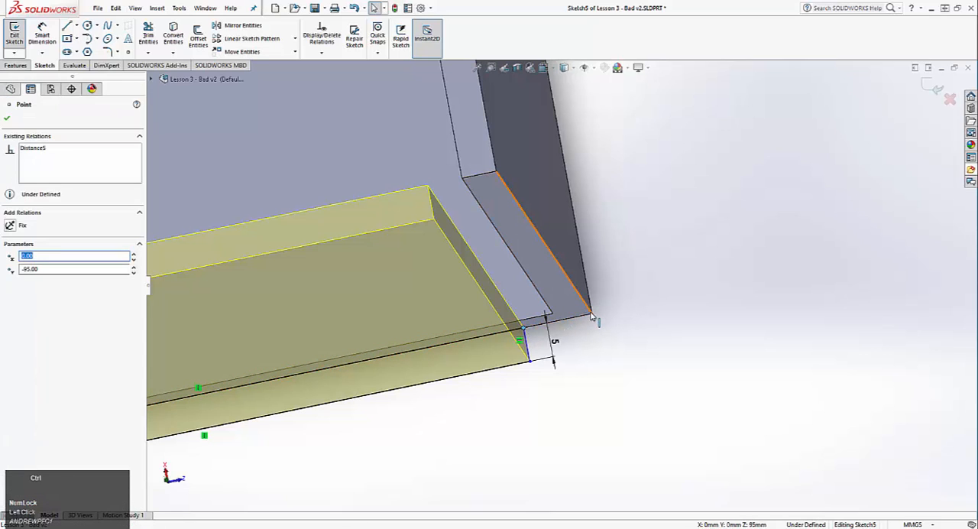
{"action": "left_click", "coordinate": [591, 314], "text": "ctrl"}
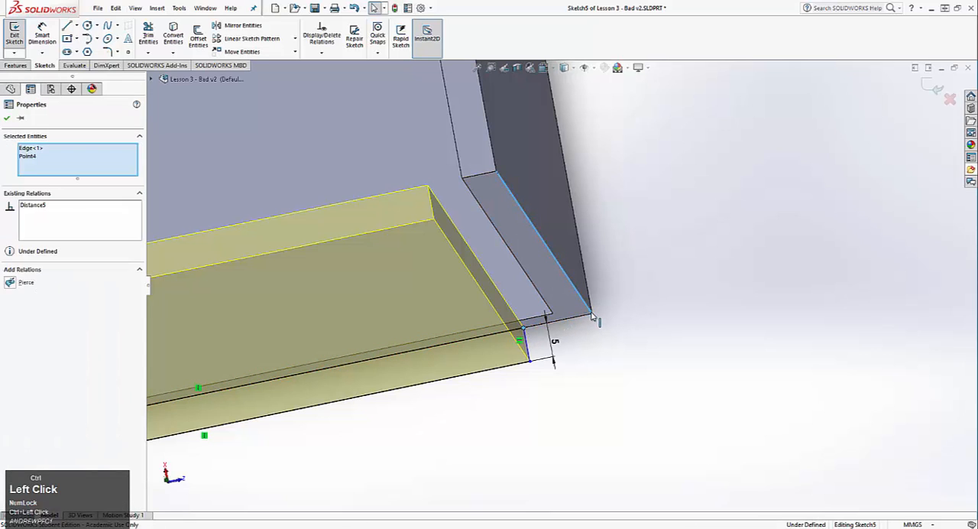
{"action": "left_click", "coordinate": [13, 283]}
{"action": "left_click", "coordinate": [596, 354]}
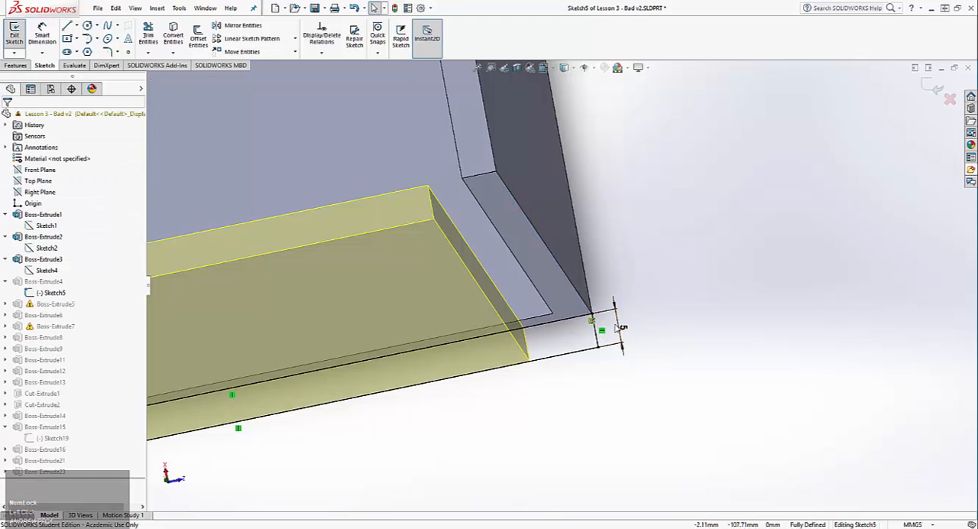
Exit Sketch5, rebuild the watering can and dismiss the What's Wrong report
{"action": "left_click", "coordinate": [14, 34]}
{"action": "left_click", "coordinate": [490, 274]}
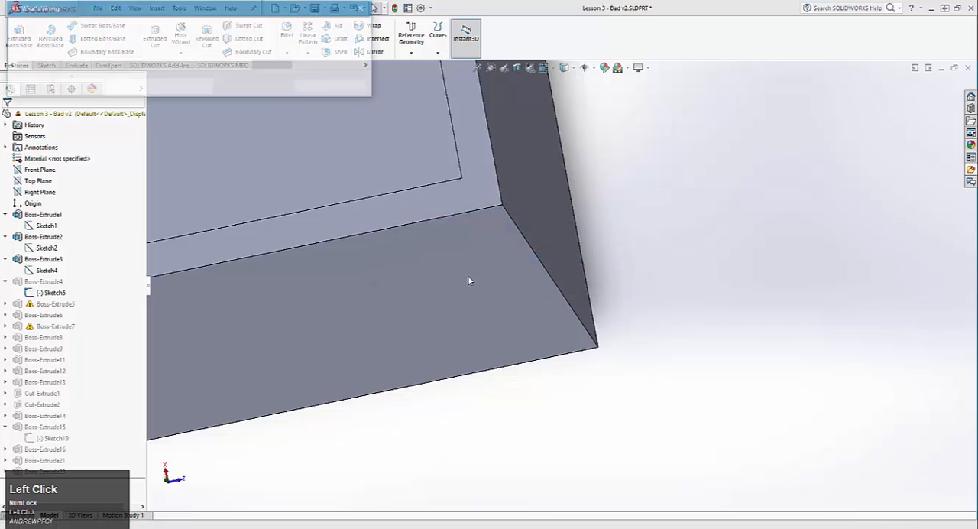
{"action": "left_click", "coordinate": [314, 84]}
{"action": "scroll", "coordinate": [350, 225], "scroll_direction": "down", "scroll_amount": 3}
{"action": "scroll", "coordinate": [350, 225], "scroll_direction": "down", "scroll_amount": 3}
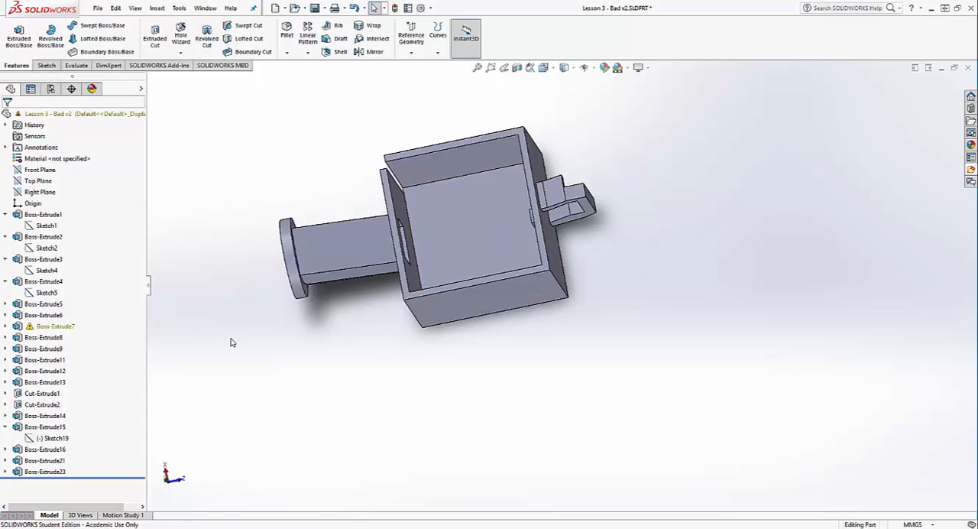
Reopen Sketch2 of Boss-Extrude2 to check the handle-side wall's corner, exit it unchanged and inspect the rebuilt can
{"action": "right_click", "coordinate": [46, 248]}
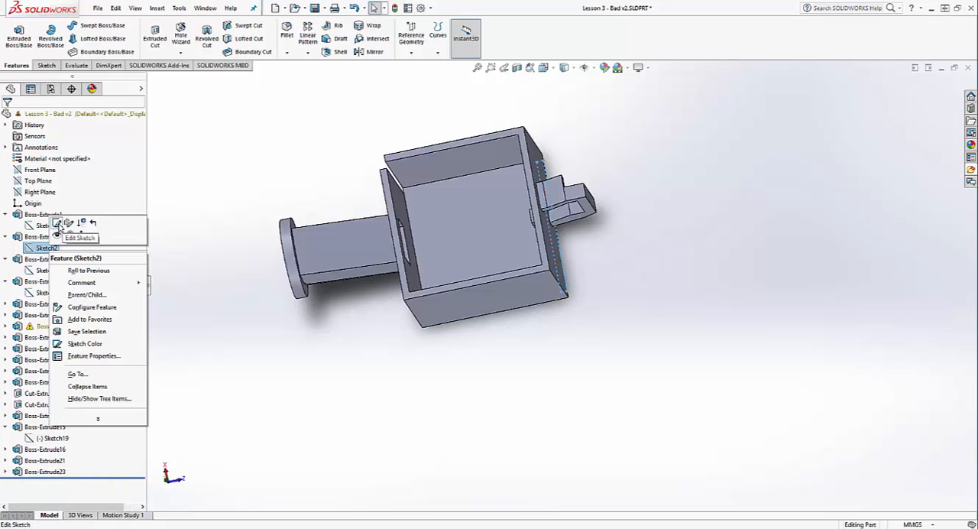
{"action": "left_click", "coordinate": [56, 223]}
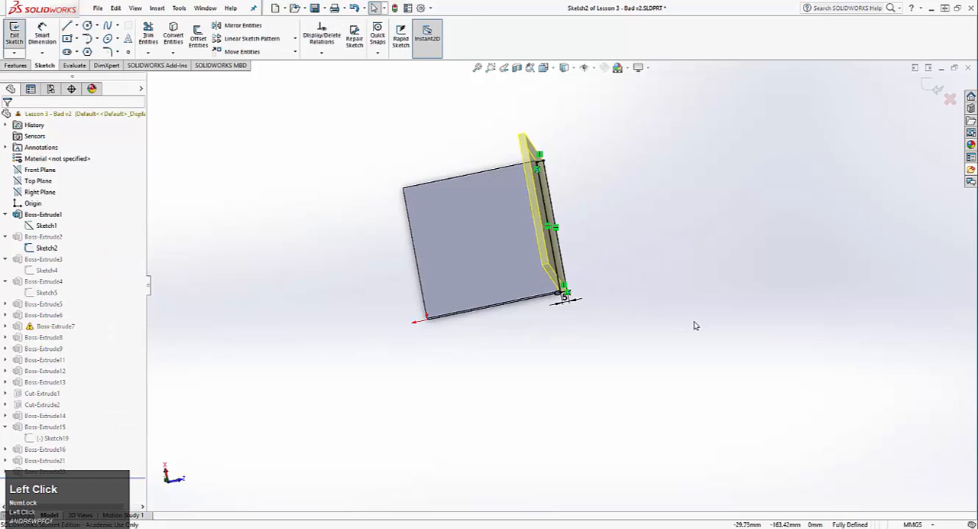
{"action": "scroll", "coordinate": [616, 311], "scroll_direction": "up", "scroll_amount": 3}
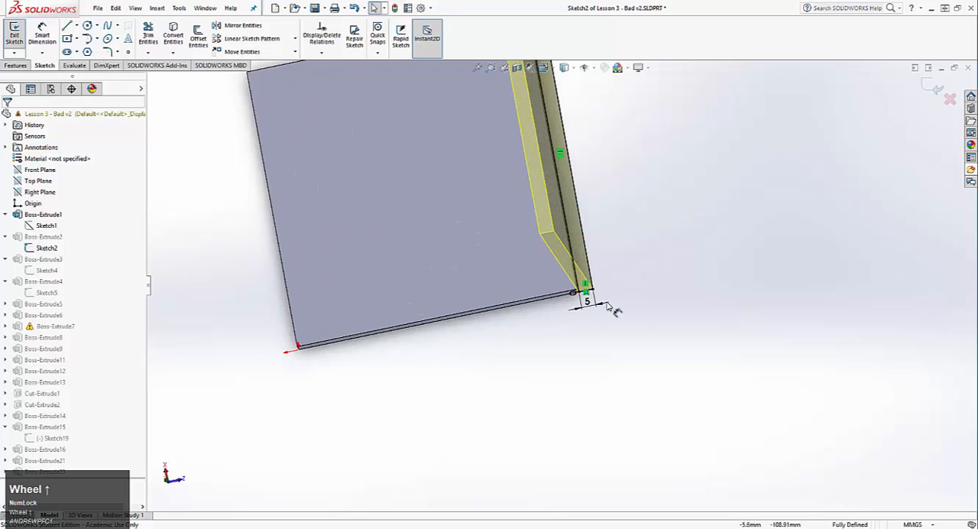
{"action": "left_click", "coordinate": [18, 42]}
{"action": "left_click", "coordinate": [315, 87]}
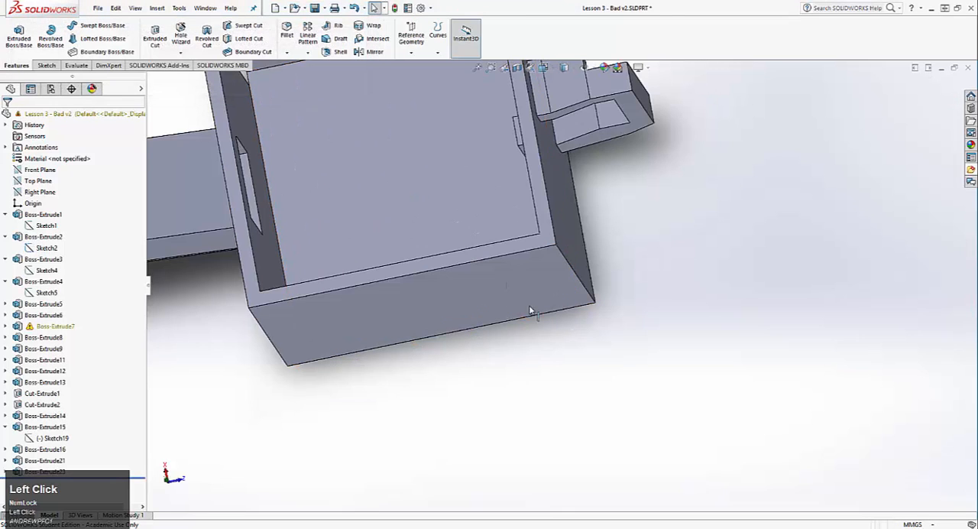
{"action": "scroll", "coordinate": [394, 246], "scroll_direction": "down", "scroll_amount": 3}
{"action": "mouse_move", "coordinate": [394, 245]}
{"action": "middle_mouse_down"}
{"action": "mouse_move", "coordinate": [400, 258]}
{"action": "mouse_move", "coordinate": [394, 142]}
{"action": "middle_mouse_up"}
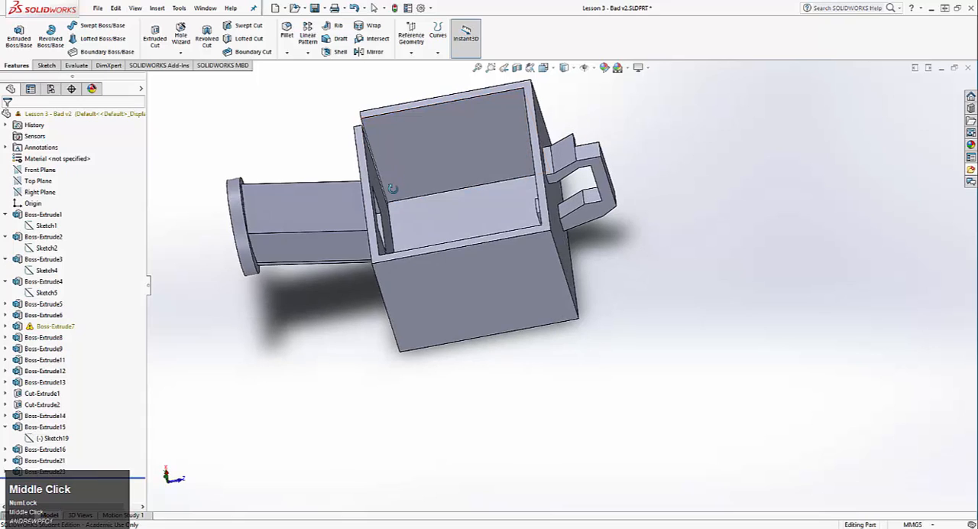
Review Sketch2, Boss-Extrude3 and Sketch5 in turn to identify which walls they define
{"action": "left_click", "coordinate": [46, 248]}
{"action": "left_click", "coordinate": [44, 259]}
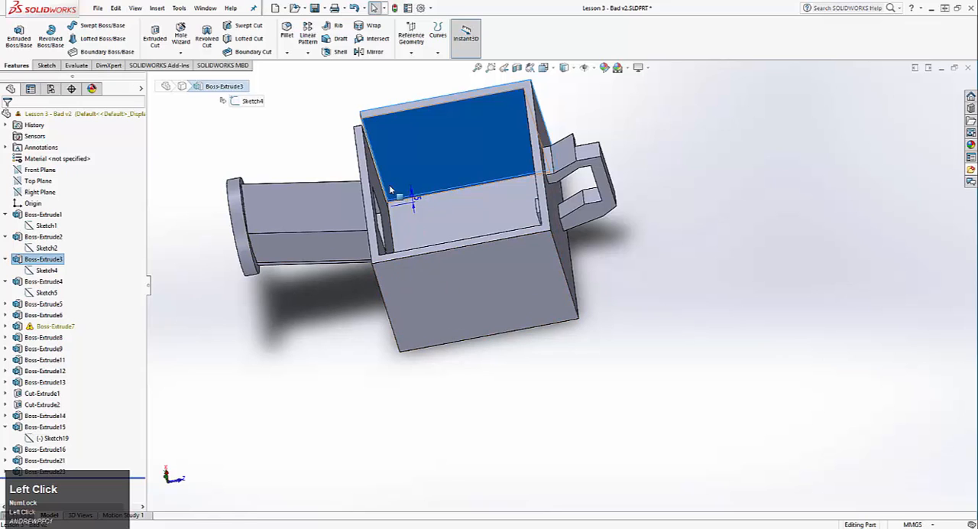
{"action": "left_click", "coordinate": [47, 293]}
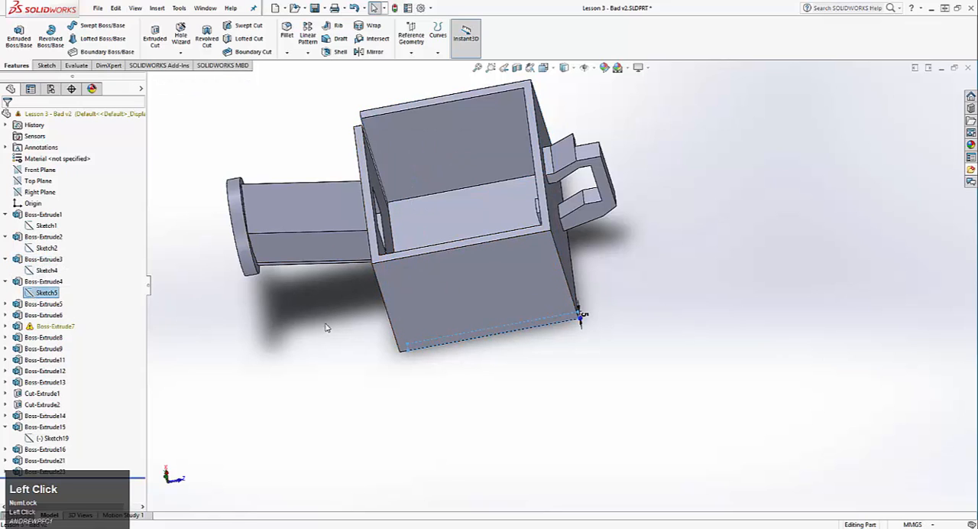
Open the sketch of Boss-Extrude5, the spout-side wall, and delete its 100 mm length dimension
{"action": "left_click", "coordinate": [43, 304]}
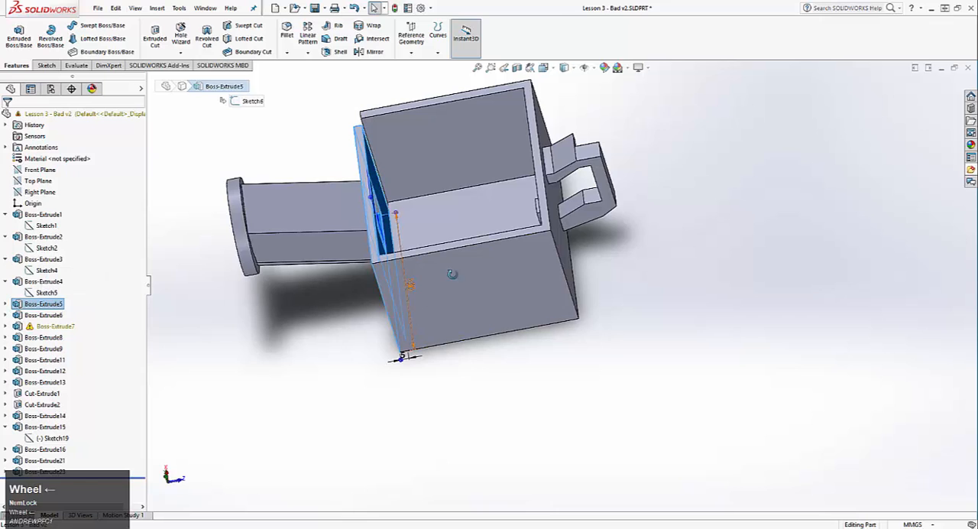
{"action": "middle_click_drag", "start_coordinate": [448, 277], "coordinate": [528, 273]}
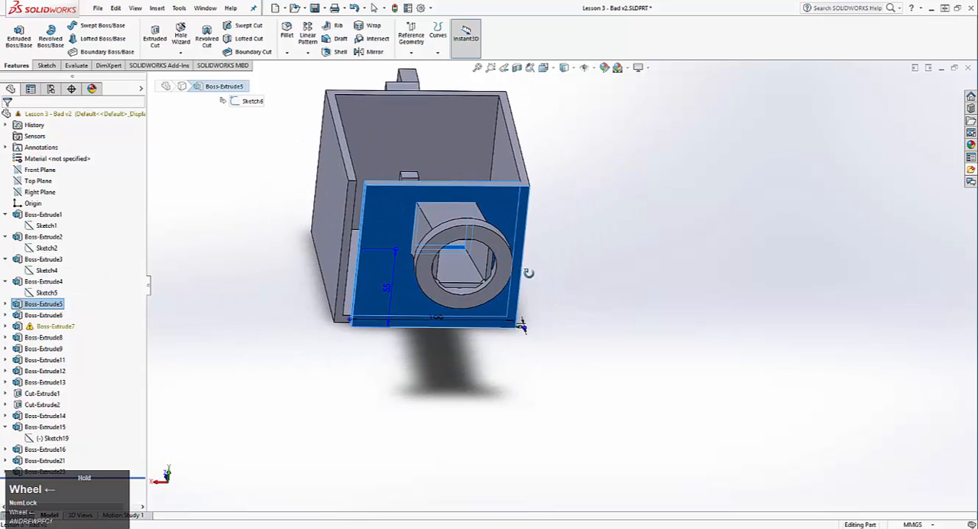
{"action": "right_click", "coordinate": [34, 306]}
{"action": "left_click", "coordinate": [51, 279]}
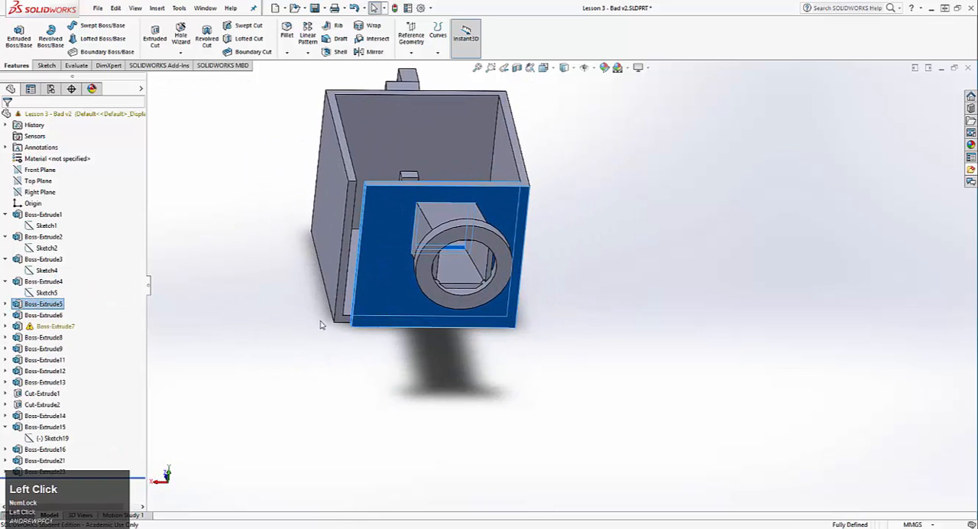
{"action": "scroll", "coordinate": [386, 339], "scroll_direction": "up", "scroll_amount": 4}
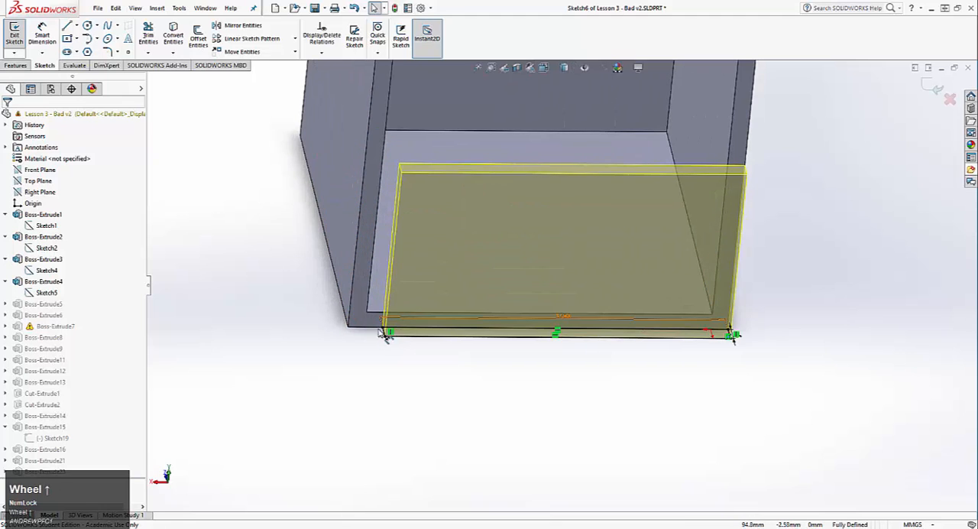
{"action": "middle_click_drag", "start_coordinate": [563, 323], "coordinate": [514, 339]}
{"action": "left_click", "coordinate": [578, 307]}
{"action": "right_click", "coordinate": [590, 318]}
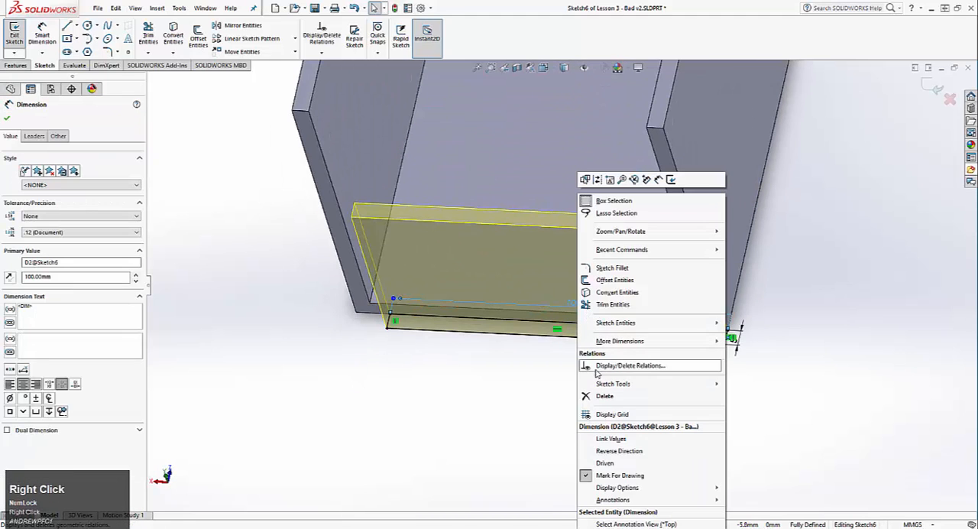
{"action": "left_click", "coordinate": [608, 399]}
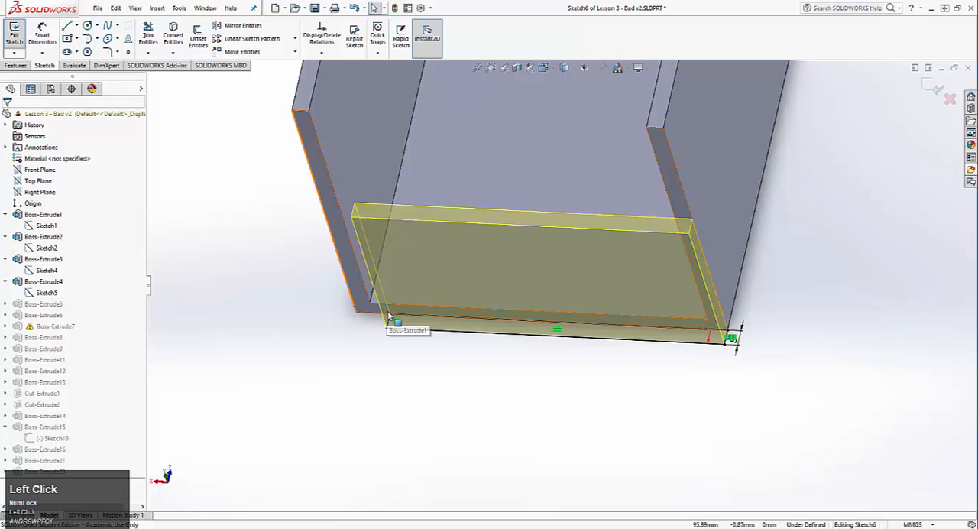
Make the rectangle's free inner corner coincident with the adjacent side wall's outer bottom vertex, and exit the sketch
{"action": "left_click", "coordinate": [390, 318]}
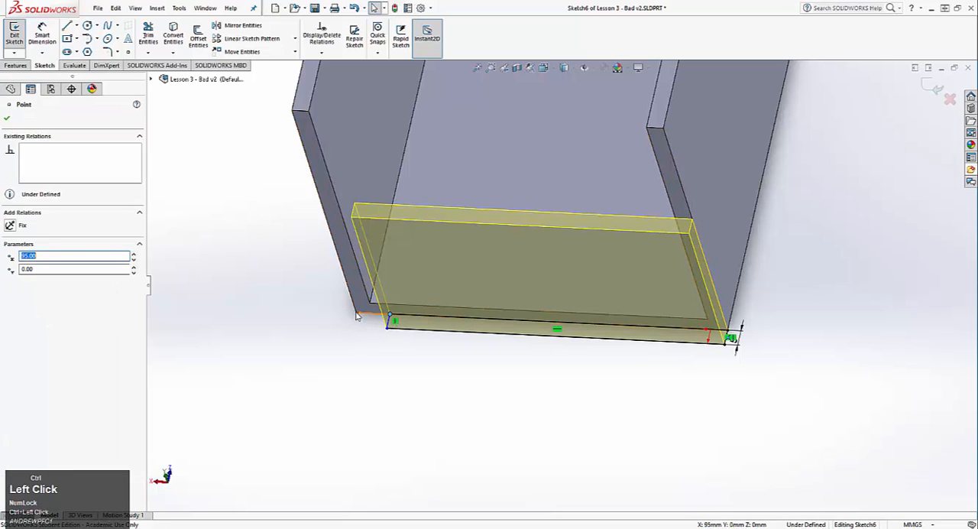
{"action": "left_click", "coordinate": [357, 316]}
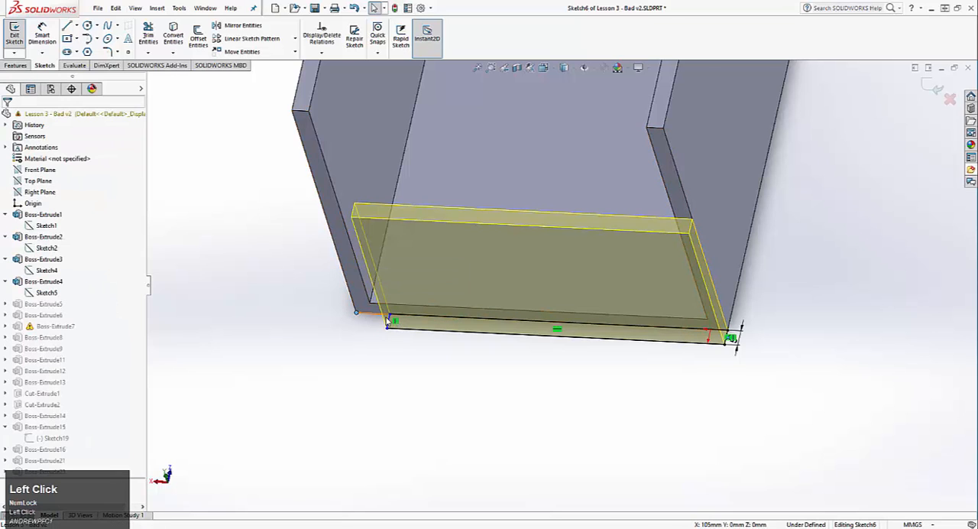
{"action": "left_click", "coordinate": [391, 318], "text": "ctrl"}
{"action": "left_click", "coordinate": [10, 305]}
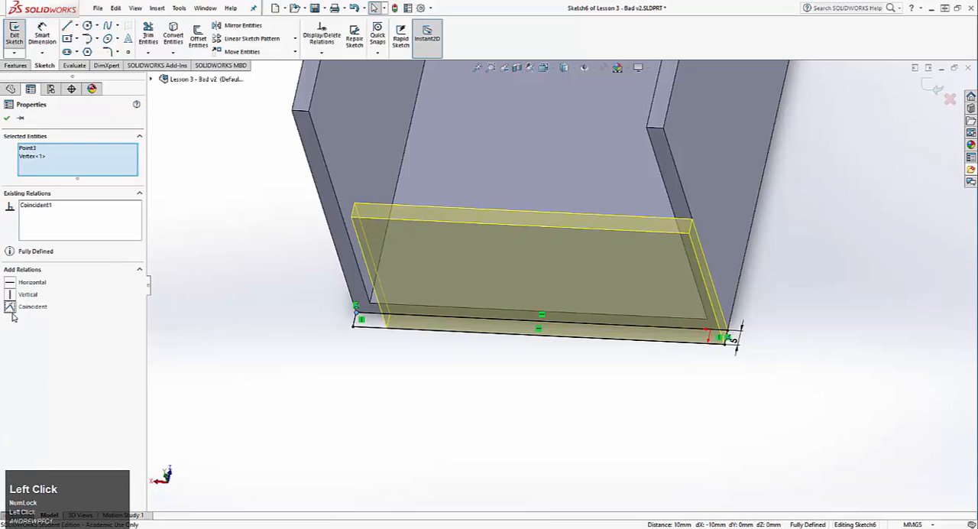
{"action": "left_click", "coordinate": [6, 117]}
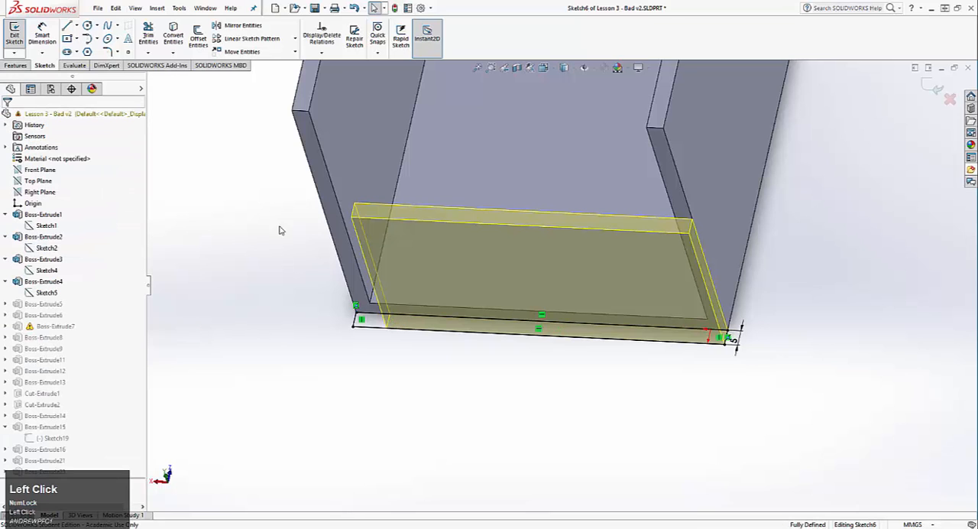
{"action": "left_click", "coordinate": [15, 32]}
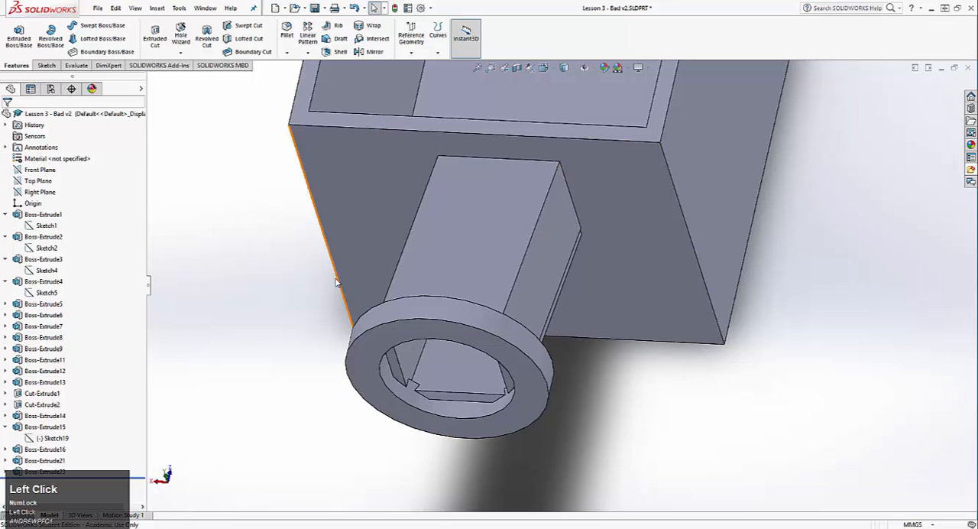
Inspect the rebuilt watering can from several sides, checking the spout wall, the opening and the wall corners
{"action": "middle_click_drag", "start_coordinate": [283, 216], "coordinate": [366, 167]}
{"action": "middle_click_drag", "start_coordinate": [504, 249], "coordinate": [422, 369]}
{"action": "middle_click_drag", "start_coordinate": [512, 337], "coordinate": [431, 367]}
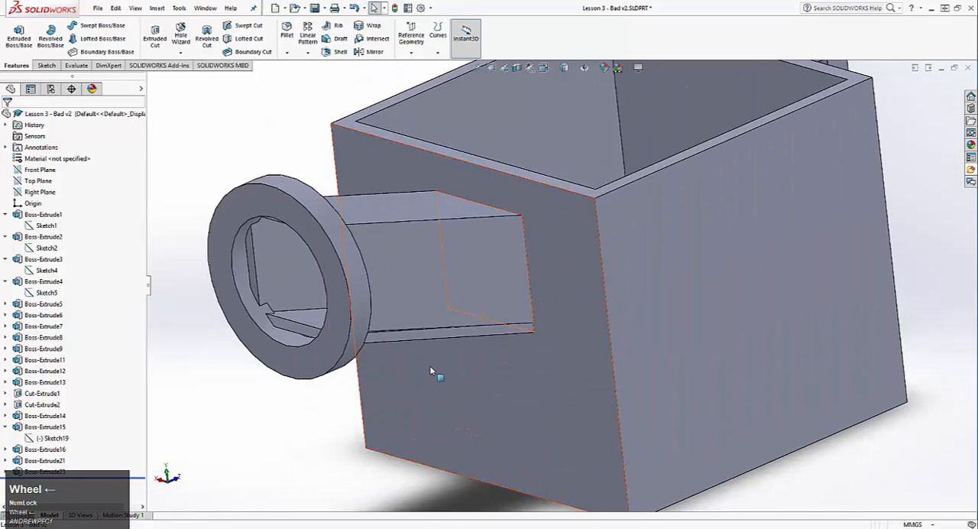
{"action": "scroll", "coordinate": [431, 367], "scroll_direction": "down", "scroll_amount": 3}
{"action": "middle_click_drag", "start_coordinate": [615, 315], "coordinate": [677, 328]}
{"action": "scroll", "coordinate": [677, 328], "scroll_direction": "up", "scroll_amount": 2}
{"action": "scroll", "coordinate": [589, 328], "scroll_direction": "down", "scroll_amount": 4}
{"action": "middle_click_drag", "start_coordinate": [590, 328], "coordinate": [575, 249]}
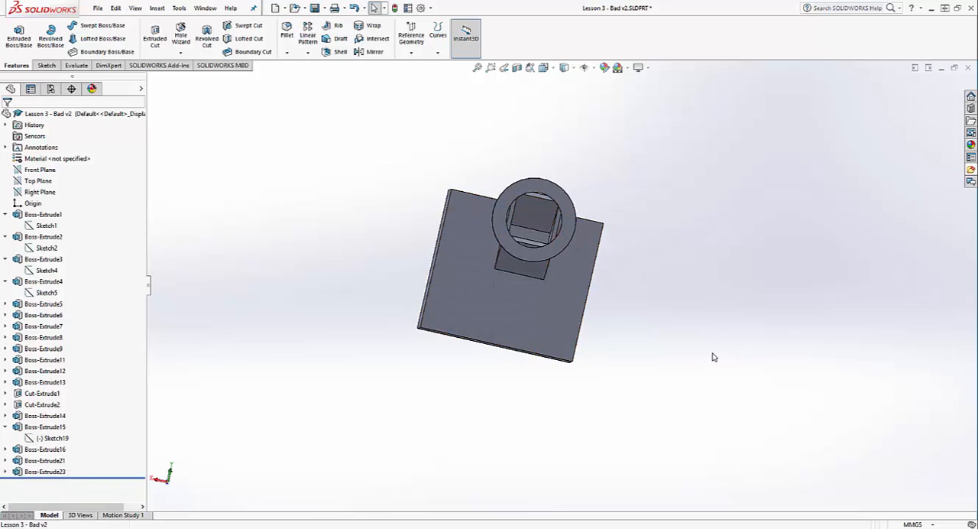
{"action": "middle_click_drag", "start_coordinate": [712, 356], "coordinate": [687, 369]}
{"action": "scroll", "coordinate": [534, 222], "scroll_direction": "up", "scroll_amount": 3}
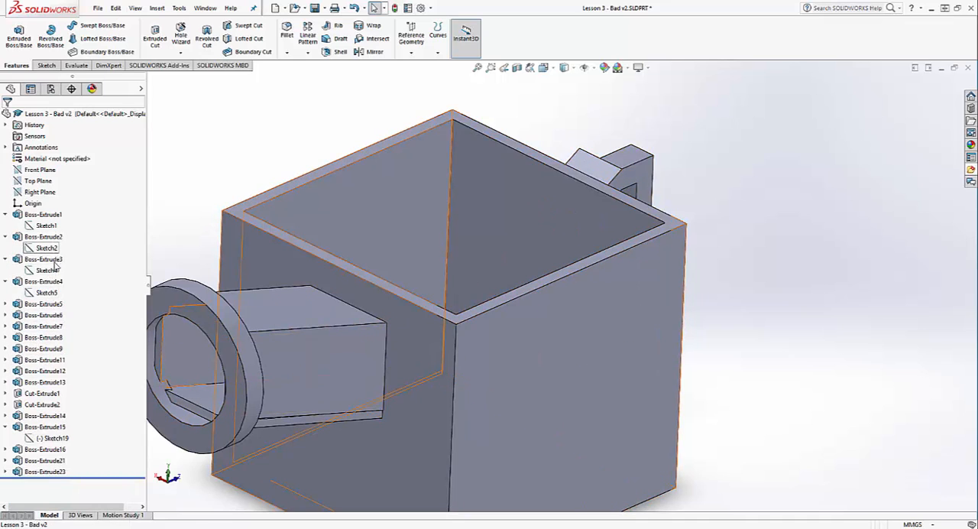
Open the sketch of Boss-Extrude6 to examine how the upper wall piece beside the spout is constrained, then exit it unchanged
{"action": "left_click", "coordinate": [49, 316]}
{"action": "right_click", "coordinate": [51, 317]}
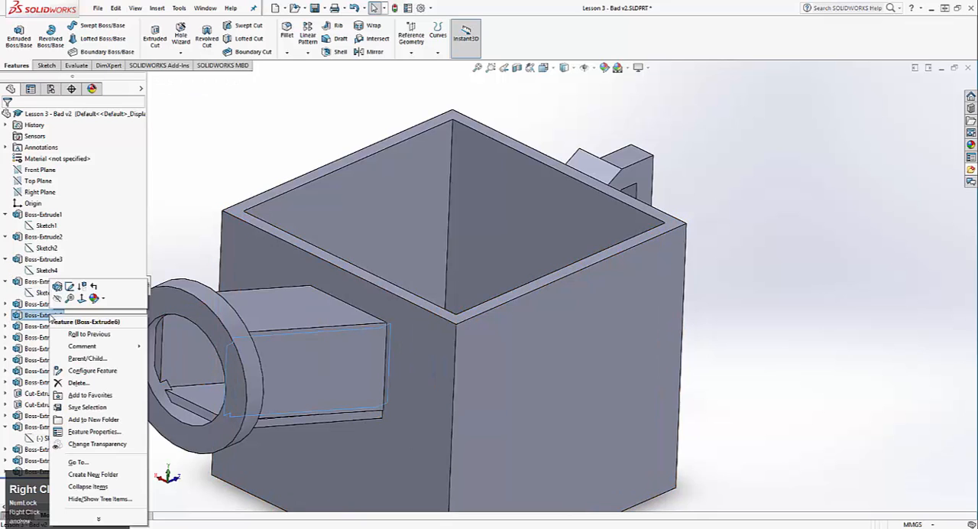
{"action": "left_click", "coordinate": [79, 290]}
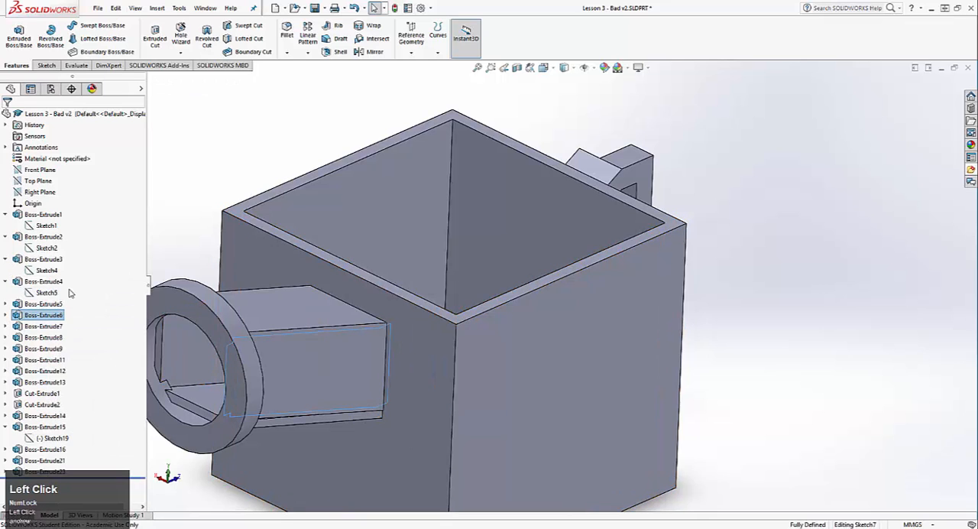
{"action": "mouse_move", "coordinate": [413, 436]}
{"action": "middle_mouse_down"}
{"action": "mouse_move", "coordinate": [388, 430]}
{"action": "mouse_move", "coordinate": [408, 436]}
{"action": "middle_mouse_up"}
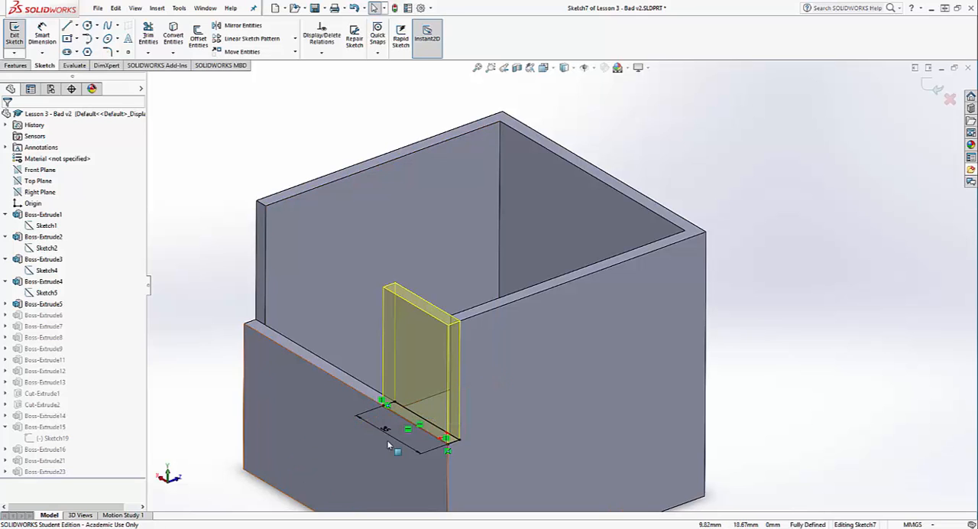
{"action": "middle_click_drag", "start_coordinate": [387, 440], "coordinate": [417, 352]}
{"action": "scroll", "coordinate": [418, 352], "scroll_direction": "up", "scroll_amount": 3}
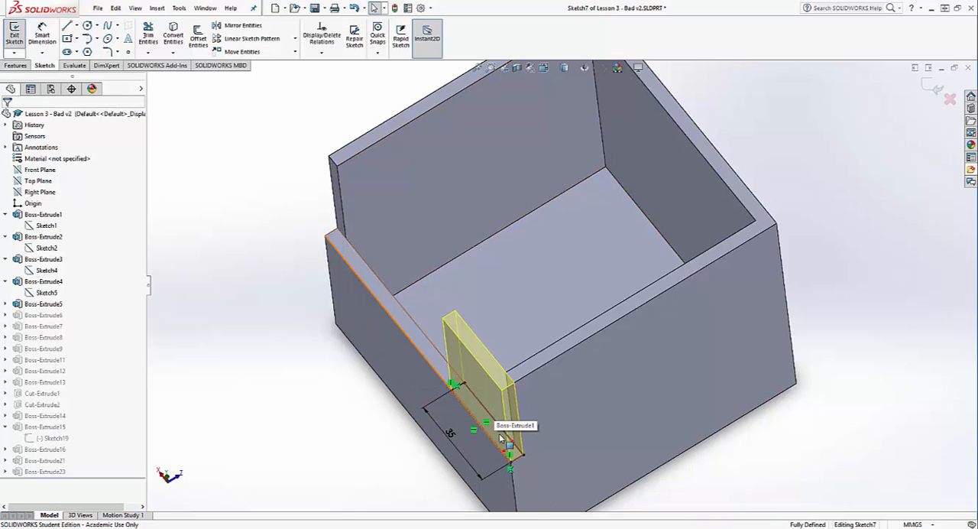
{"action": "left_click", "coordinate": [12, 38]}
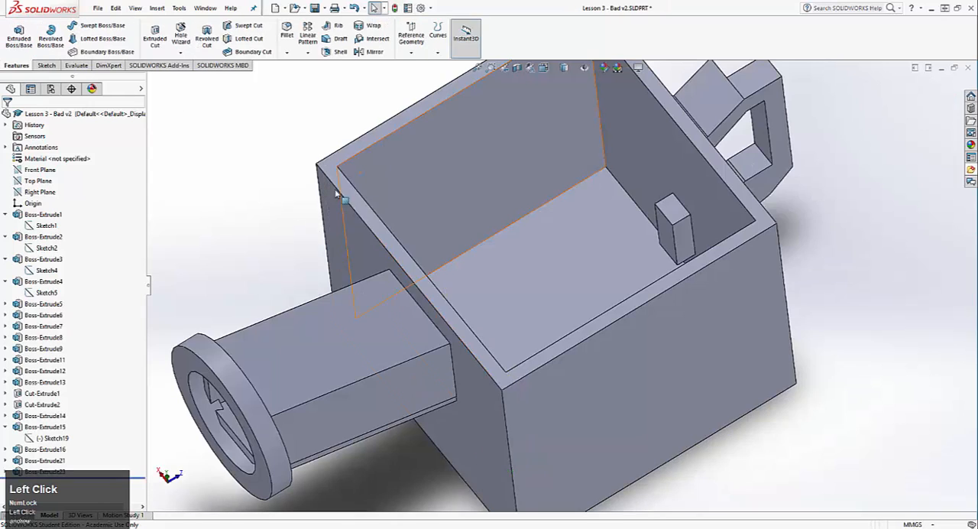
Review the sketch of Boss-Extrude7, the wall piece around the spout opening, exit it unchanged and inspect the can's interior
{"action": "left_click", "coordinate": [28, 340]}
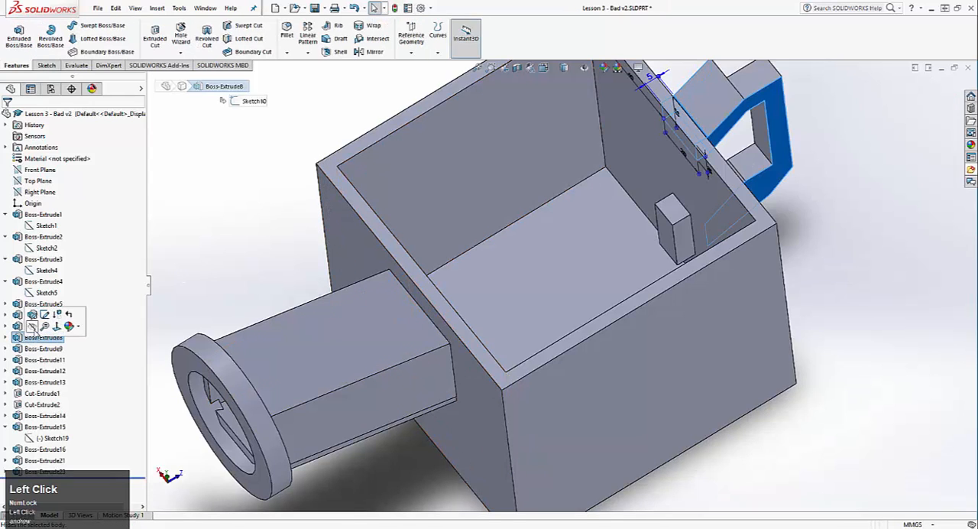
{"action": "left_click", "coordinate": [29, 326]}
{"action": "right_click", "coordinate": [23, 327]}
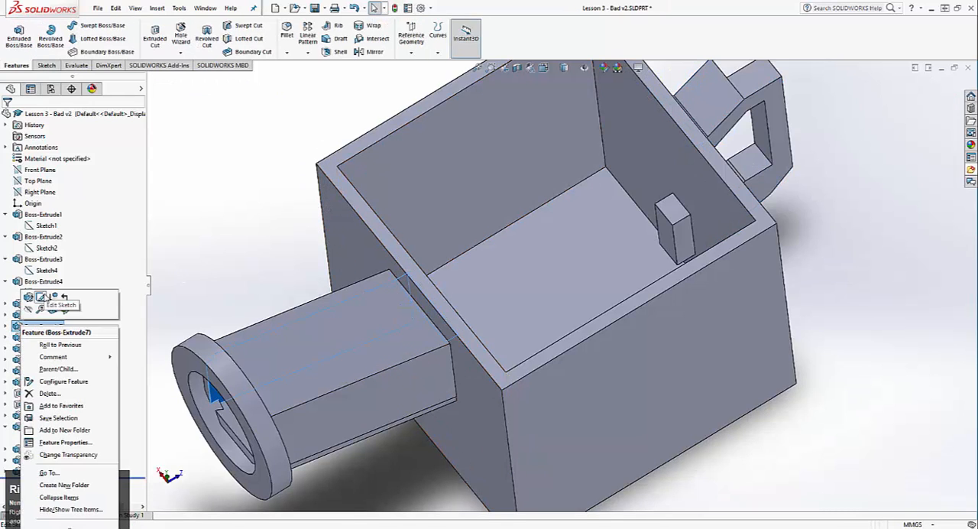
{"action": "left_click", "coordinate": [42, 296]}
{"action": "scroll", "coordinate": [464, 140], "scroll_direction": "down", "scroll_amount": 4}
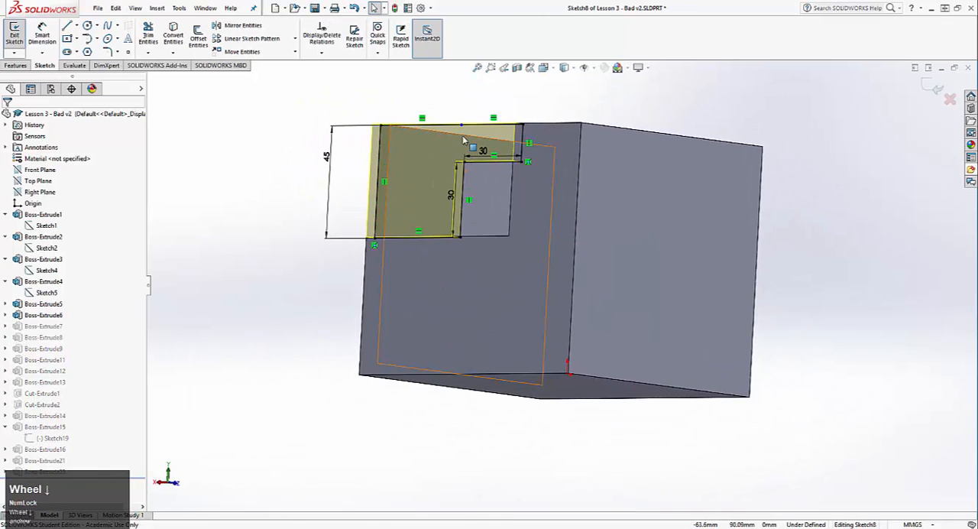
{"action": "middle_click_drag", "start_coordinate": [463, 140], "coordinate": [593, 263]}
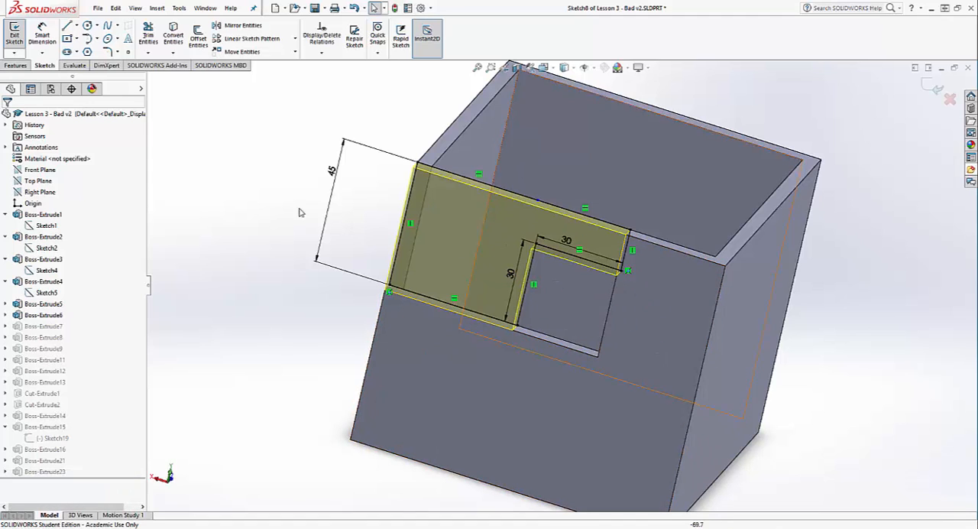
{"action": "left_click", "coordinate": [25, 42]}
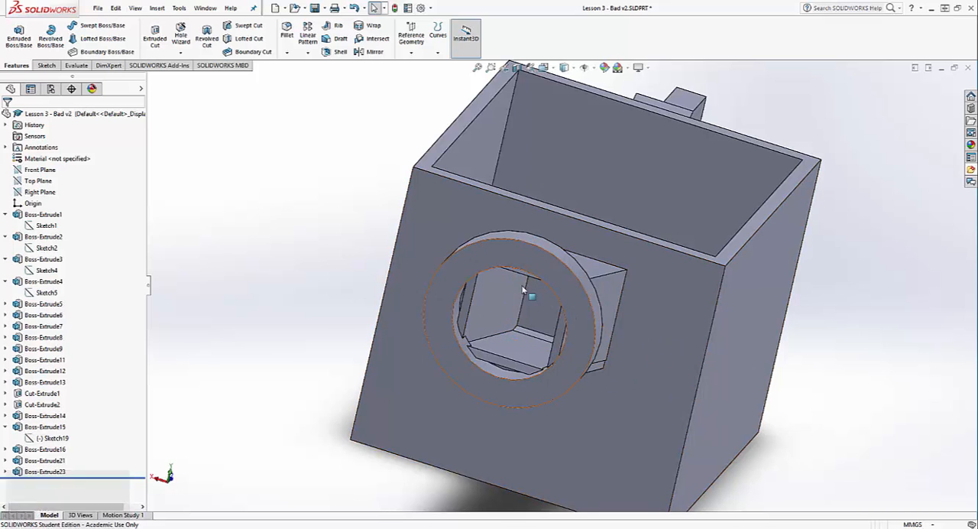
{"action": "scroll", "coordinate": [650, 316], "scroll_direction": "down", "scroll_amount": 2}
{"action": "middle_click_drag", "start_coordinate": [651, 317], "coordinate": [535, 365]}
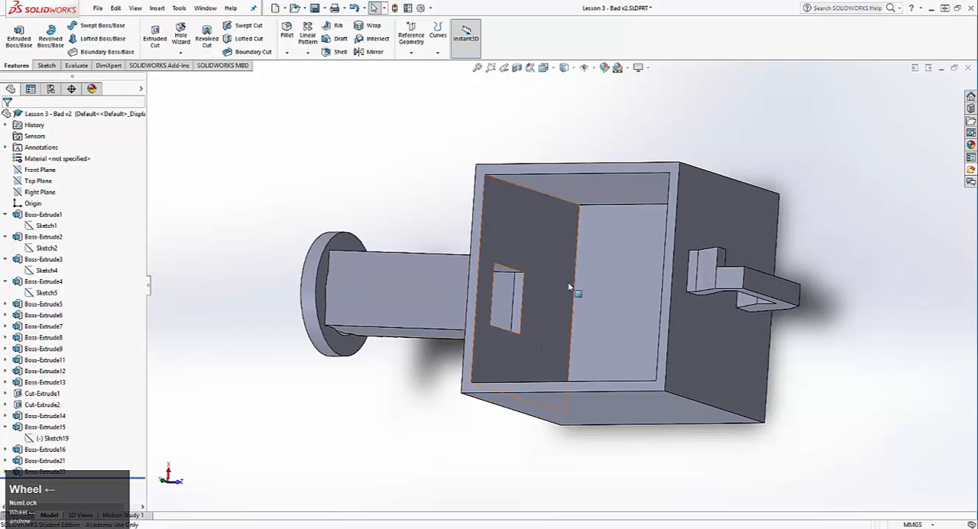
Open the sketch of Boss-Extrude8 to examine how the handle's upper rectangle is dimensioned from the wall edges, then exit it unchanged
{"action": "left_click", "coordinate": [64, 338]}
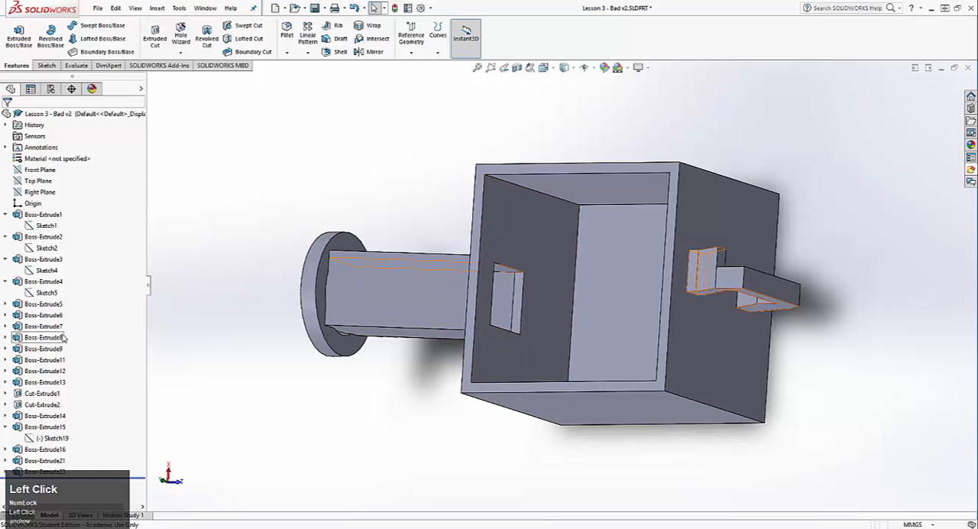
{"action": "right_click", "coordinate": [65, 339]}
{"action": "left_click", "coordinate": [82, 306]}
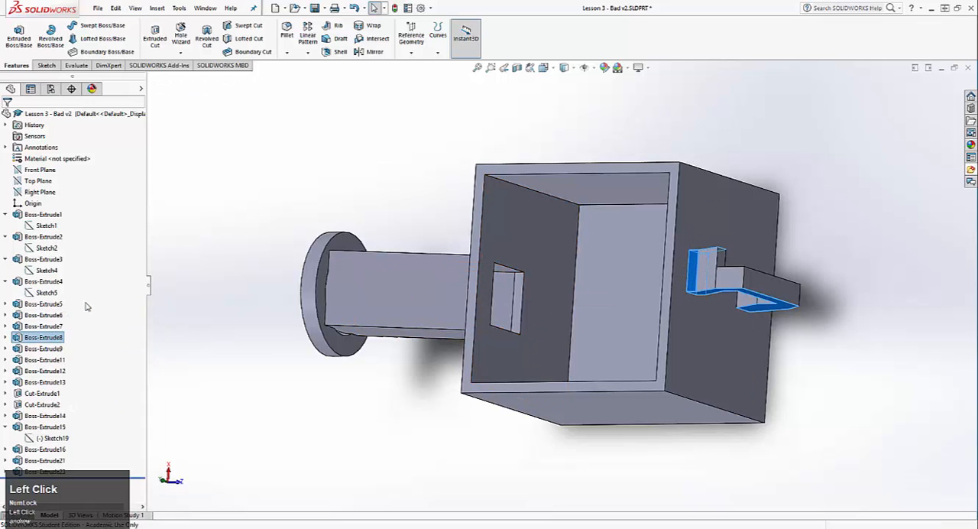
{"action": "scroll", "coordinate": [642, 357], "scroll_direction": "up", "scroll_amount": 3}
{"action": "mouse_move", "coordinate": [642, 357]}
{"action": "middle_mouse_down"}
{"action": "mouse_move", "coordinate": [542, 253]}
{"action": "mouse_move", "coordinate": [573, 277]}
{"action": "middle_mouse_up"}
{"action": "scroll", "coordinate": [574, 277], "scroll_direction": "down", "scroll_amount": 1}
{"action": "scroll", "coordinate": [698, 238], "scroll_direction": "up", "scroll_amount": 3}
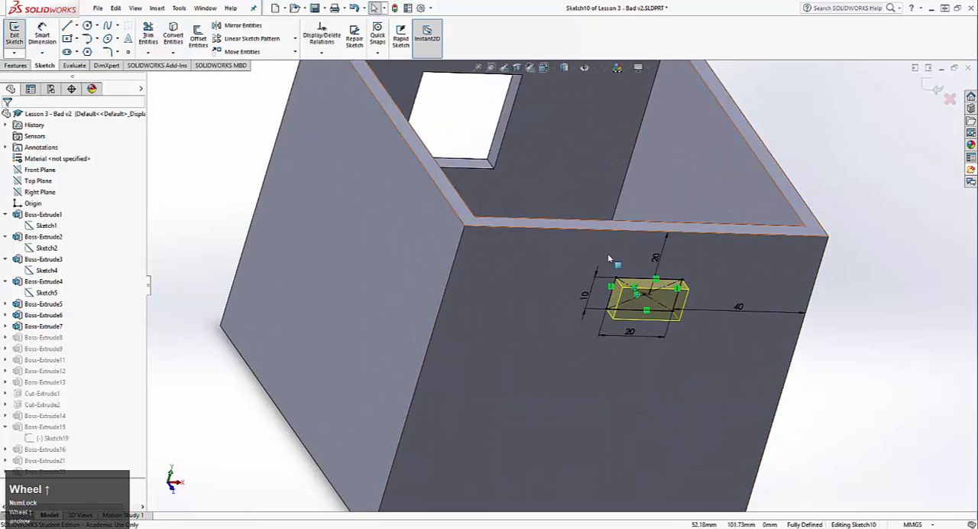
{"action": "mouse_move", "coordinate": [685, 355]}
{"action": "middle_mouse_down"}
{"action": "mouse_move", "coordinate": [579, 223]}
{"action": "mouse_move", "coordinate": [595, 258]}
{"action": "mouse_move", "coordinate": [710, 310]}
{"action": "middle_mouse_up"}
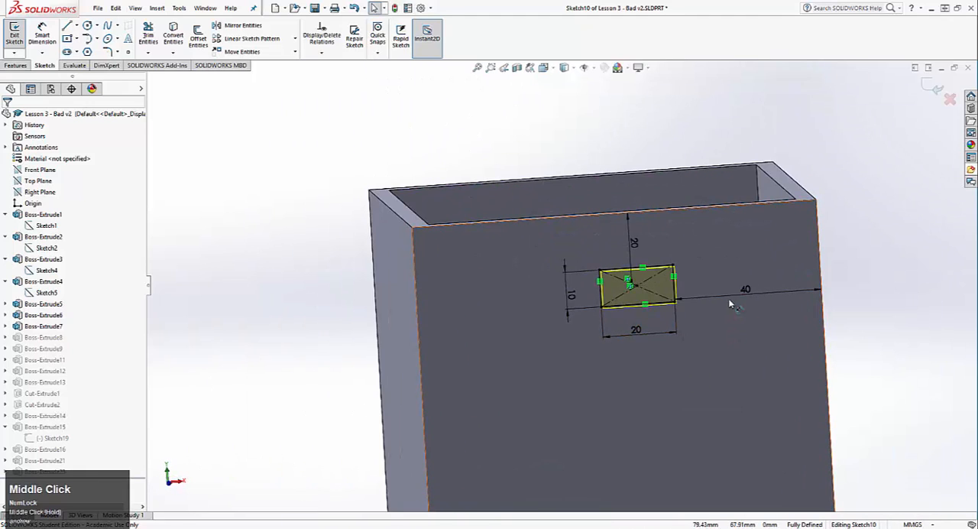
{"action": "scroll", "coordinate": [587, 349], "scroll_direction": "down", "scroll_amount": 3}
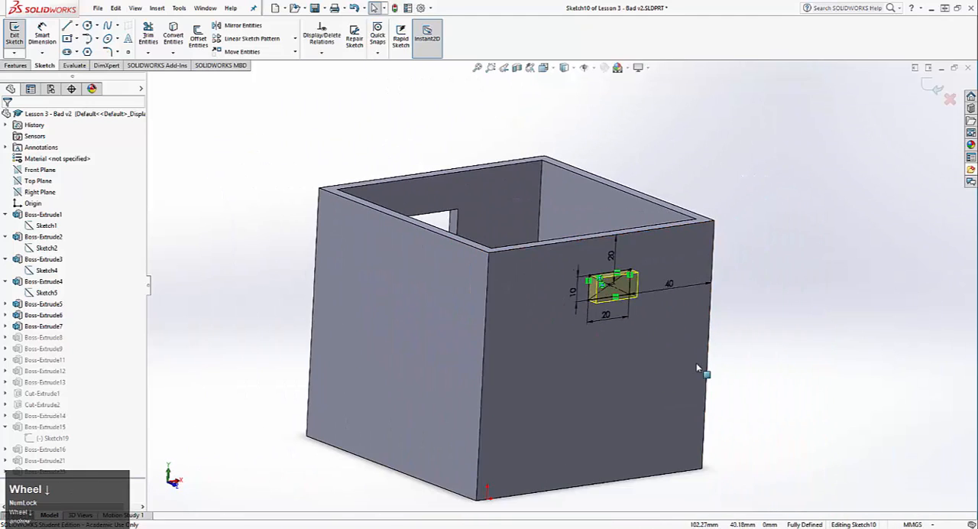
{"action": "left_click", "coordinate": [6, 37]}
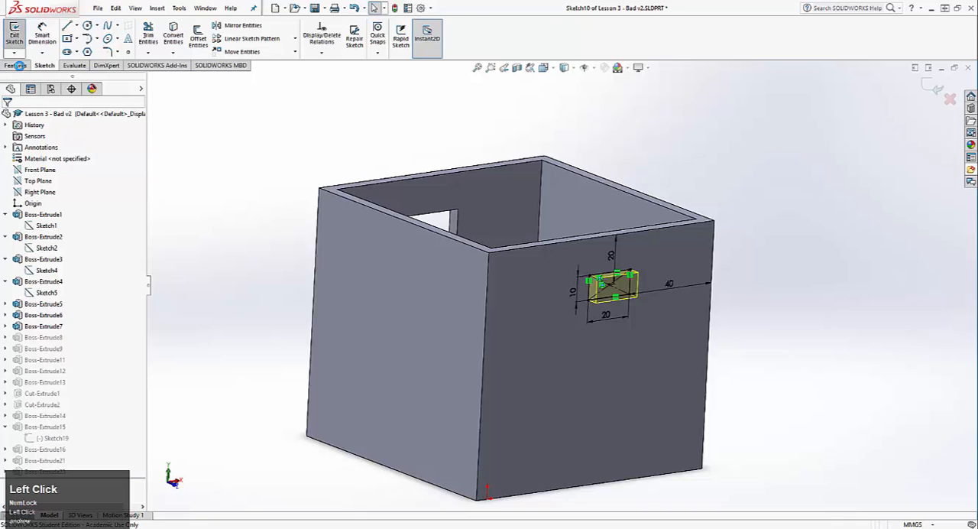
Check which handle part Boss-Extrude11 defines, and roll the feature history back to just after Boss-Extrude2
{"action": "left_click", "coordinate": [44, 360]}
{"action": "scroll", "coordinate": [138, 488], "scroll_direction": "down", "scroll_amount": 2}
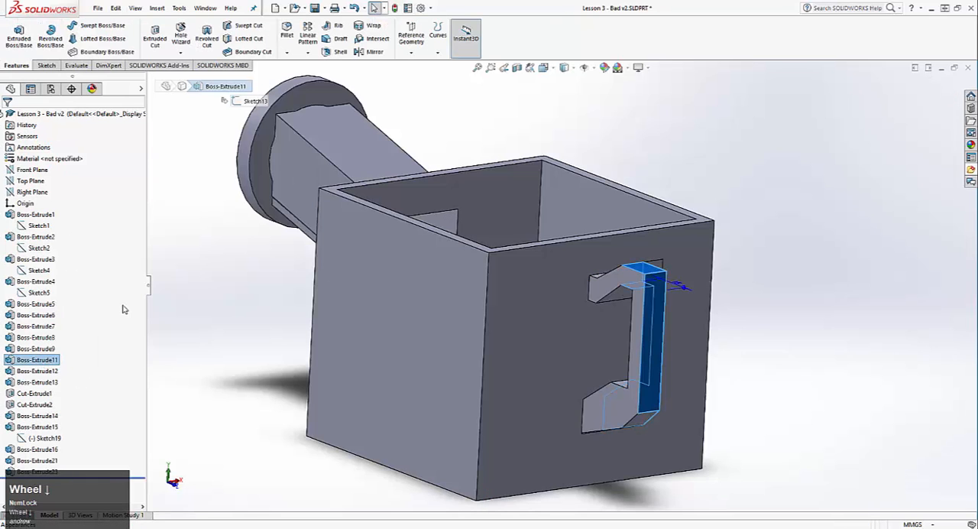
{"action": "scroll", "coordinate": [116, 470], "scroll_direction": "up", "scroll_amount": 2}
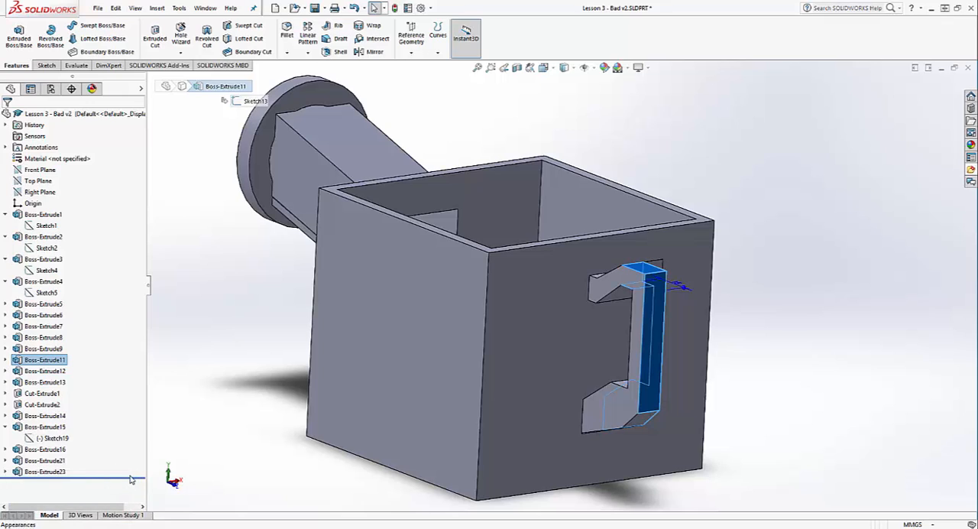
{"action": "left_click_drag", "start_coordinate": [127, 479], "coordinate": [129, 441]}
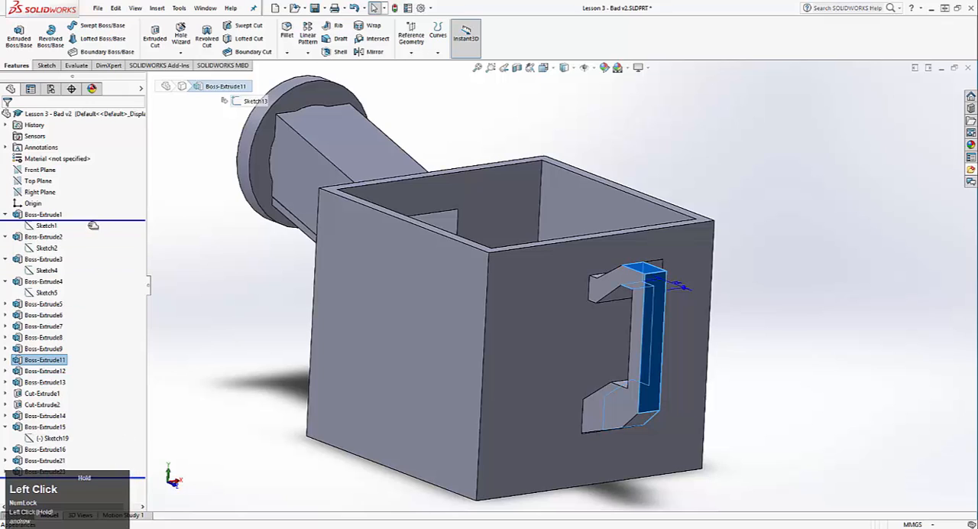
{"action": "left_click_drag", "start_coordinate": [90, 227], "coordinate": [78, 255]}
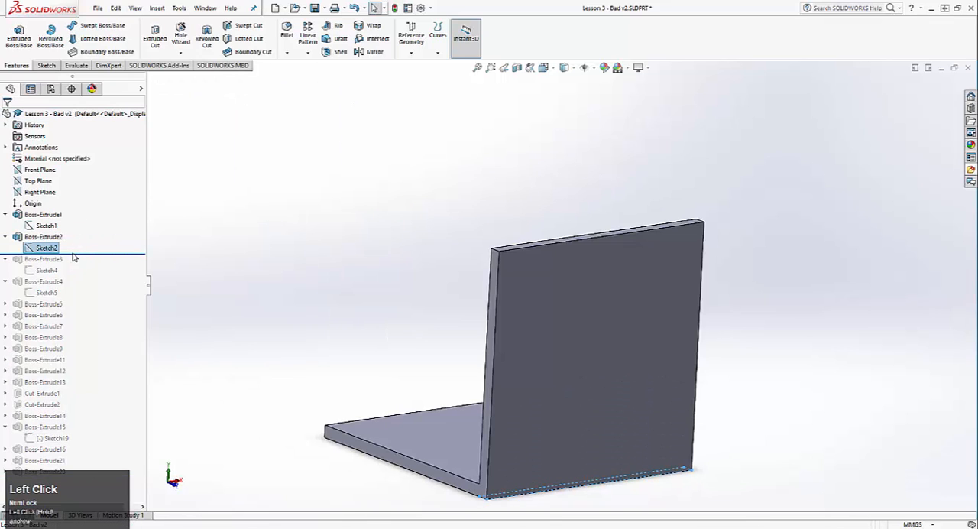
Roll the feature history forward to just after Boss-Extrude9 and open its sketch, Sketch11, for editing
{"action": "left_click_drag", "start_coordinate": [77, 360], "coordinate": [74, 357]}
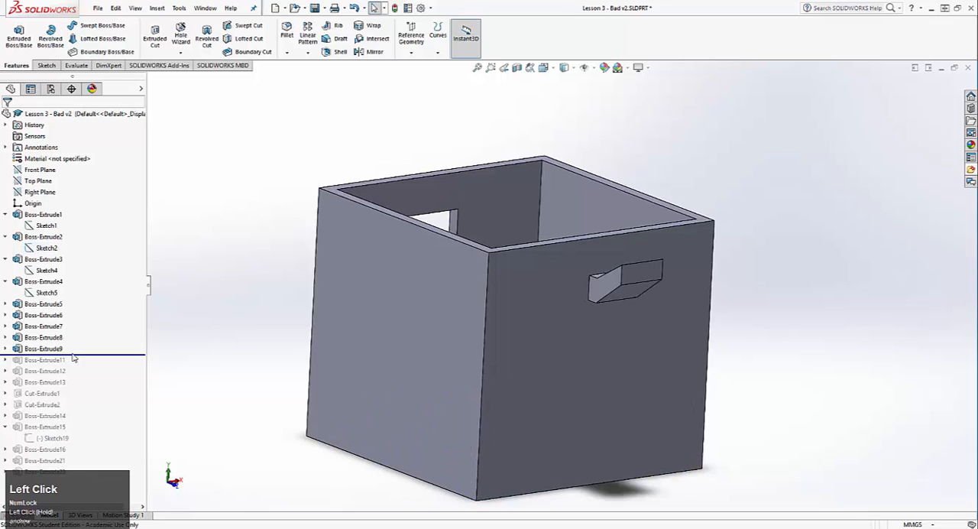
{"action": "middle_click_drag", "start_coordinate": [415, 332], "coordinate": [79, 413]}
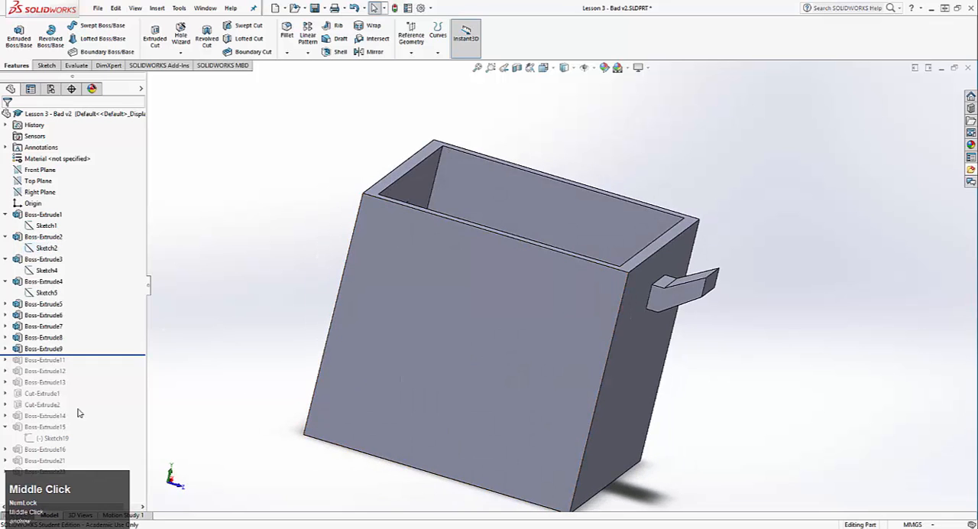
{"action": "left_click", "coordinate": [6, 348]}
{"action": "right_click", "coordinate": [53, 365]}
{"action": "left_click", "coordinate": [61, 343]}
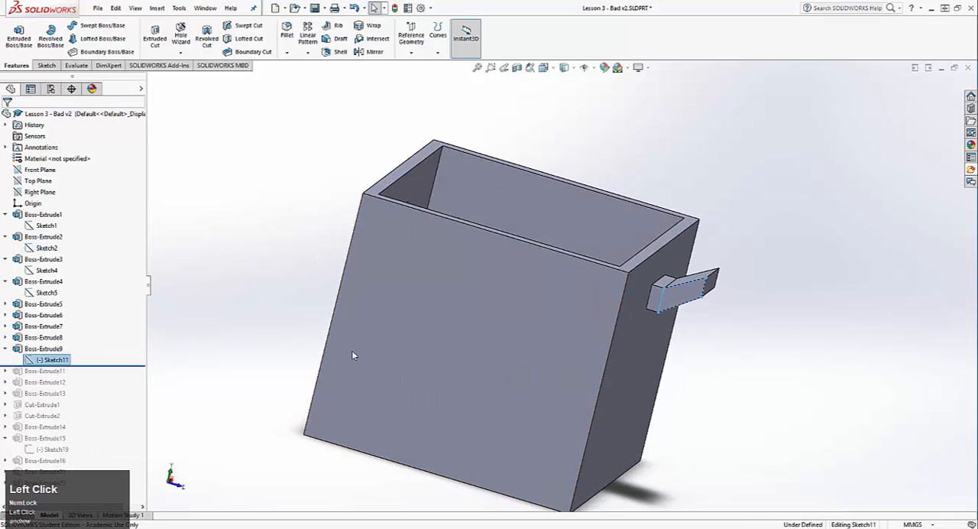
Move the handle arm's free vertical end line far outward from the wall, shortening it to about 3.8 mm, and exit the sketch
{"action": "scroll", "coordinate": [621, 274], "scroll_direction": "up", "scroll_amount": 3}
{"action": "mouse_move", "coordinate": [621, 274]}
{"action": "middle_mouse_down"}
{"action": "mouse_move", "coordinate": [604, 229]}
{"action": "mouse_move", "coordinate": [568, 216]}
{"action": "middle_mouse_up"}
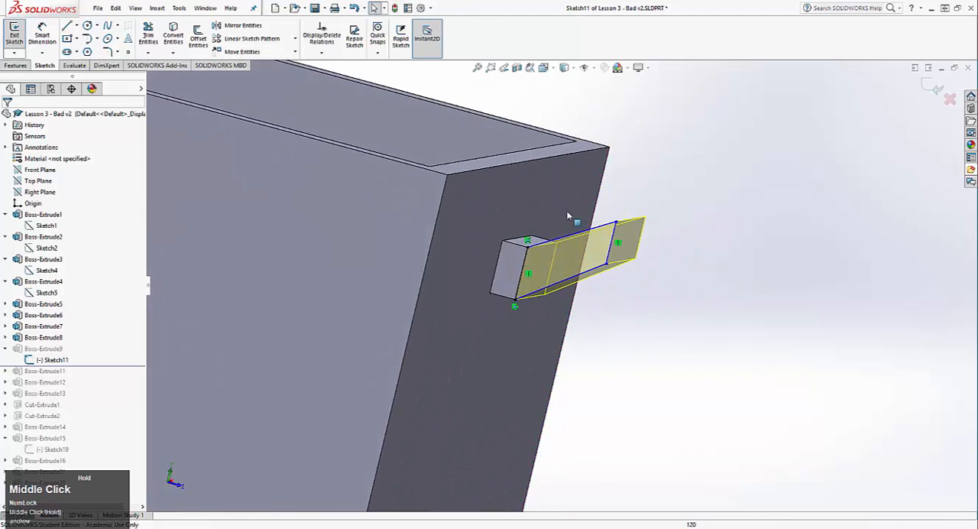
{"action": "mouse_move", "coordinate": [624, 261]}
{"action": "left_mouse_down"}
{"action": "mouse_move", "coordinate": [642, 245]}
{"action": "mouse_move", "coordinate": [811, 214]}
{"action": "left_mouse_up"}
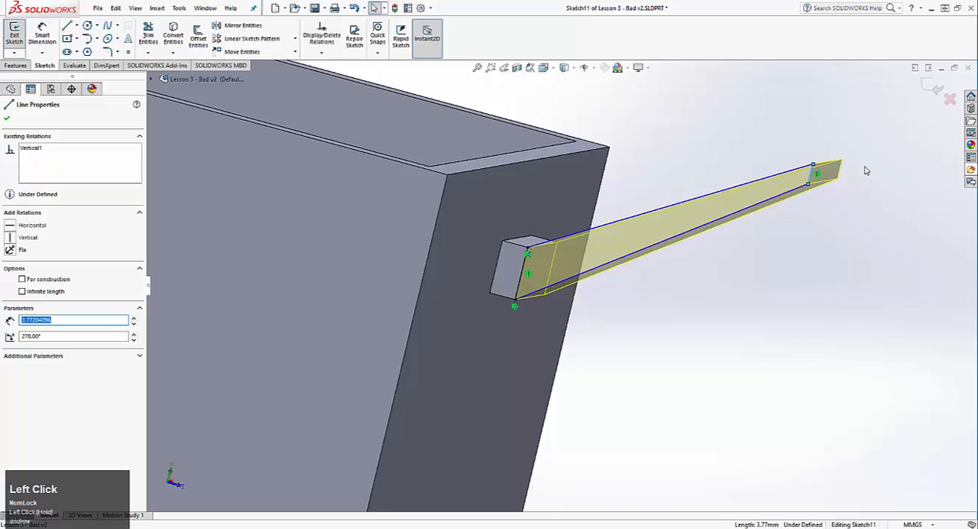
{"action": "left_click", "coordinate": [929, 88]}
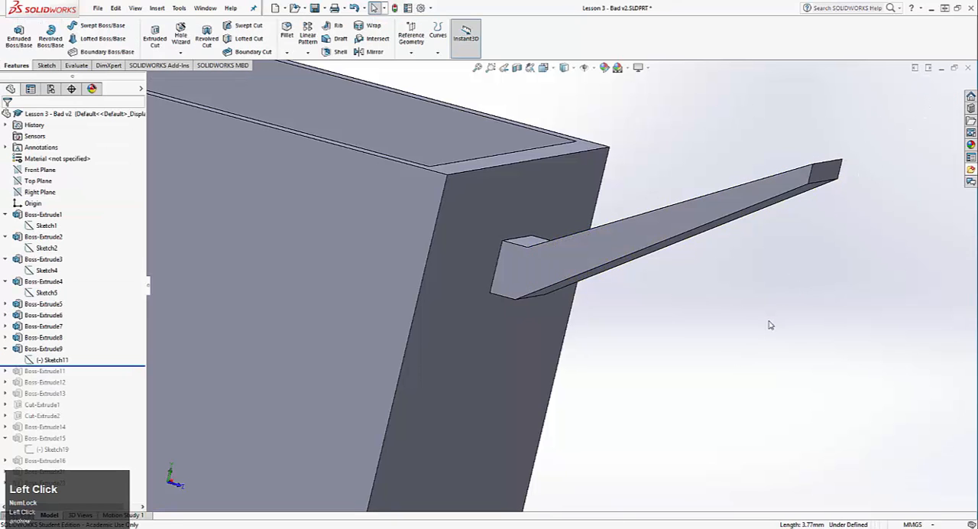
{"action": "scroll", "coordinate": [644, 328], "scroll_direction": "down", "scroll_amount": 3}
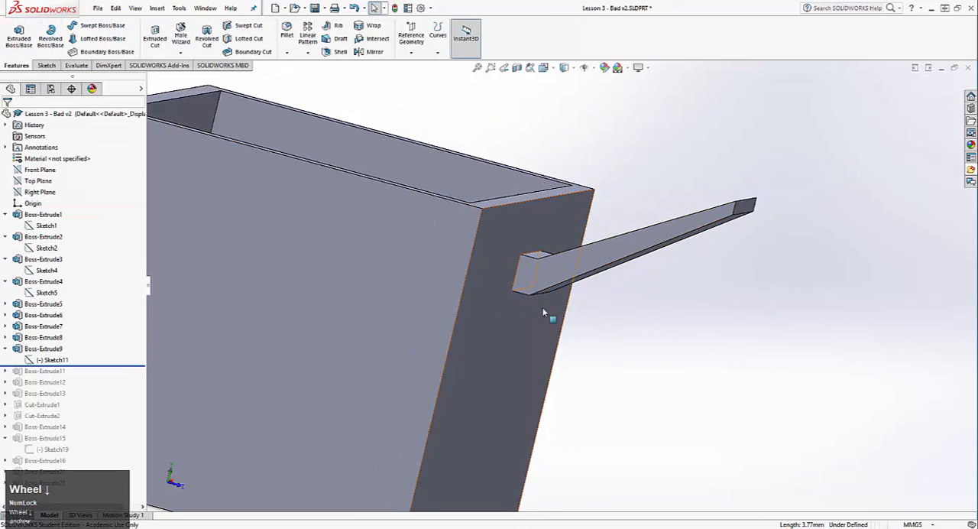
{"action": "middle_click_drag", "start_coordinate": [547, 313], "coordinate": [551, 375]}
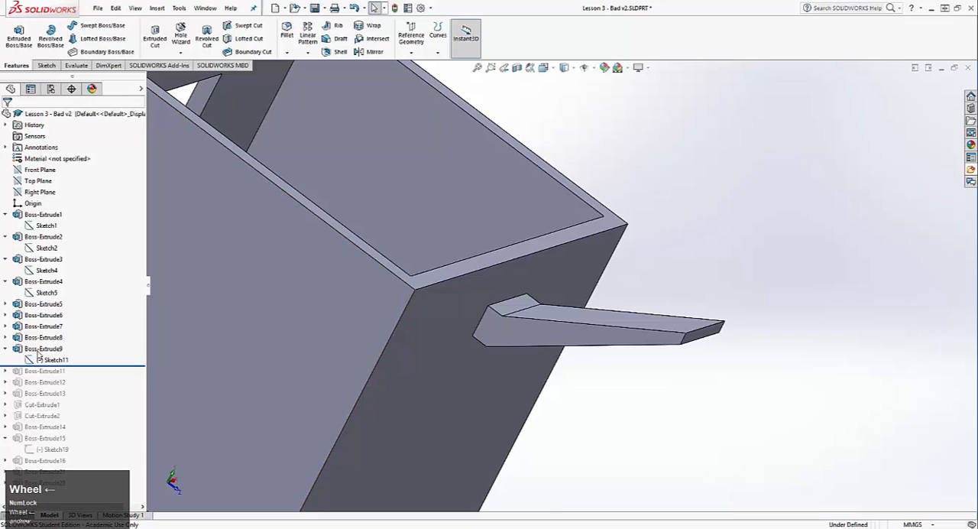
Review the extrusion settings of Boss-Extrude9, close them unchanged, and inspect how the sloped arm joins the handle's upper block
{"action": "right_click", "coordinate": [42, 349]}
{"action": "left_click", "coordinate": [48, 298]}
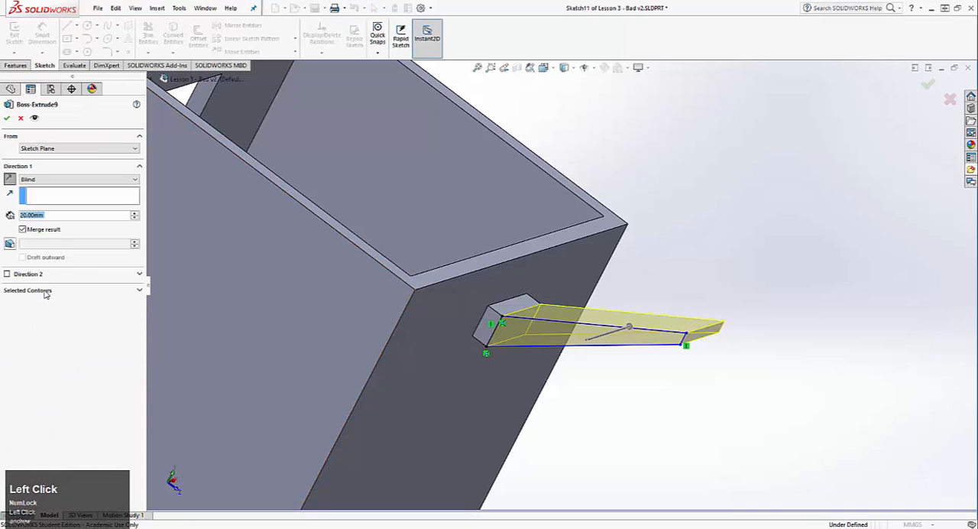
{"action": "middle_click_drag", "start_coordinate": [531, 383], "coordinate": [465, 393]}
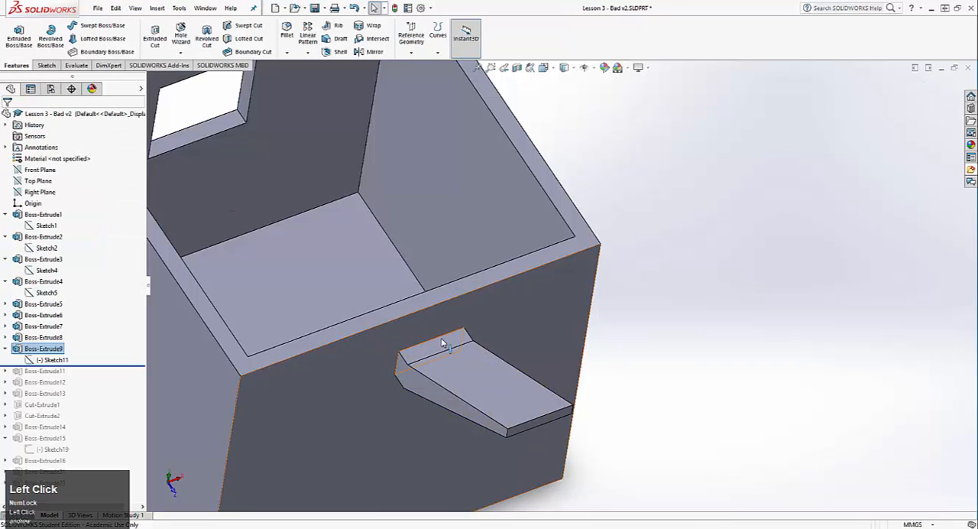
{"action": "middle_click_drag", "start_coordinate": [356, 421], "coordinate": [382, 318]}
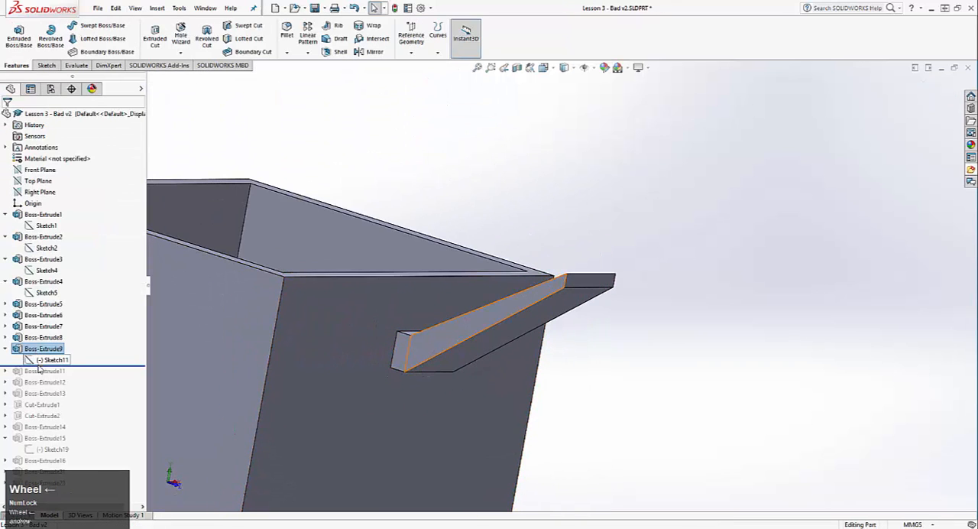
Roll the history forward to just after Boss-Extrude11 and review that feature's extrusion settings without changing them
{"action": "left_click_drag", "start_coordinate": [42, 365], "coordinate": [42, 376]}
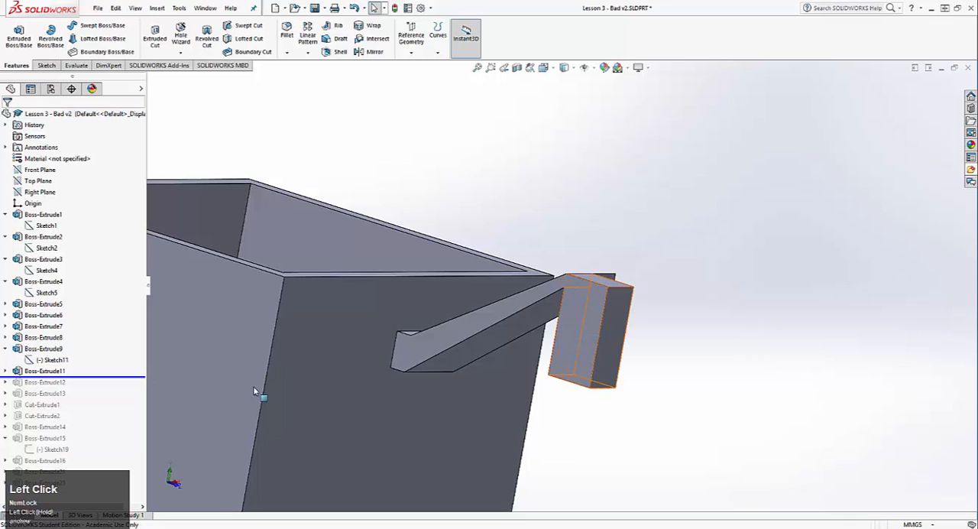
{"action": "middle_click_drag", "start_coordinate": [253, 386], "coordinate": [436, 431]}
{"action": "scroll", "coordinate": [405, 412], "scroll_direction": "up", "scroll_amount": 3}
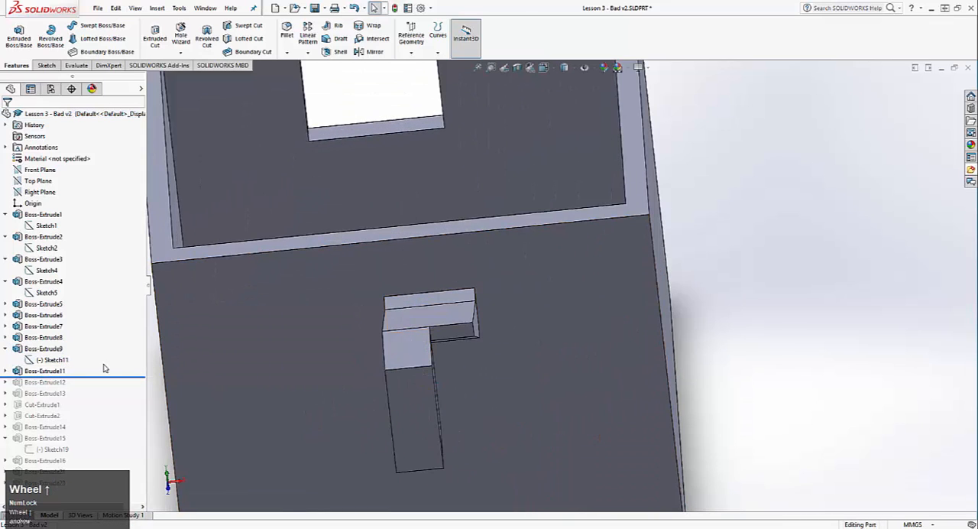
{"action": "right_click", "coordinate": [50, 371]}
{"action": "left_click", "coordinate": [73, 292]}
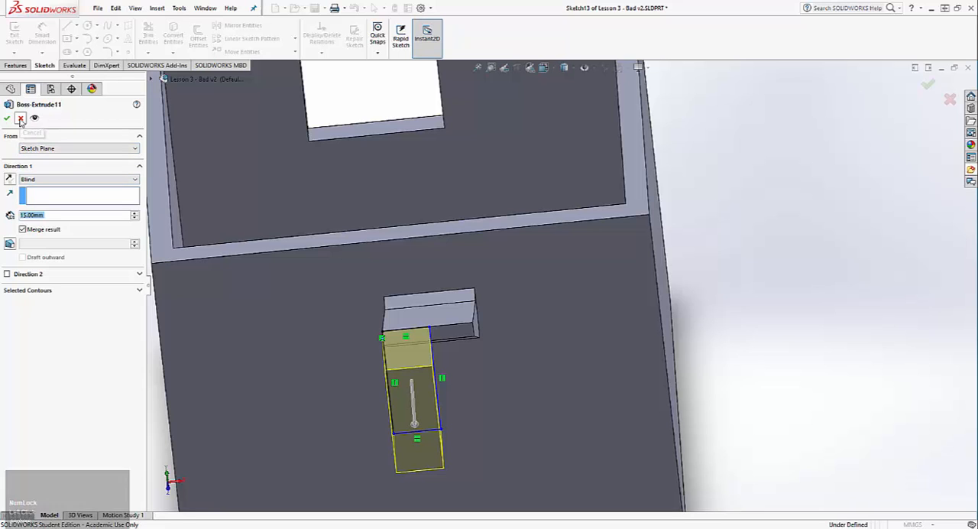
{"action": "left_click", "coordinate": [7, 118]}
Examine from several angles how the Boss-Extrude11 block lines up with the end of the stretched handle arm
{"action": "scroll", "coordinate": [519, 399], "scroll_direction": "up", "scroll_amount": 5}
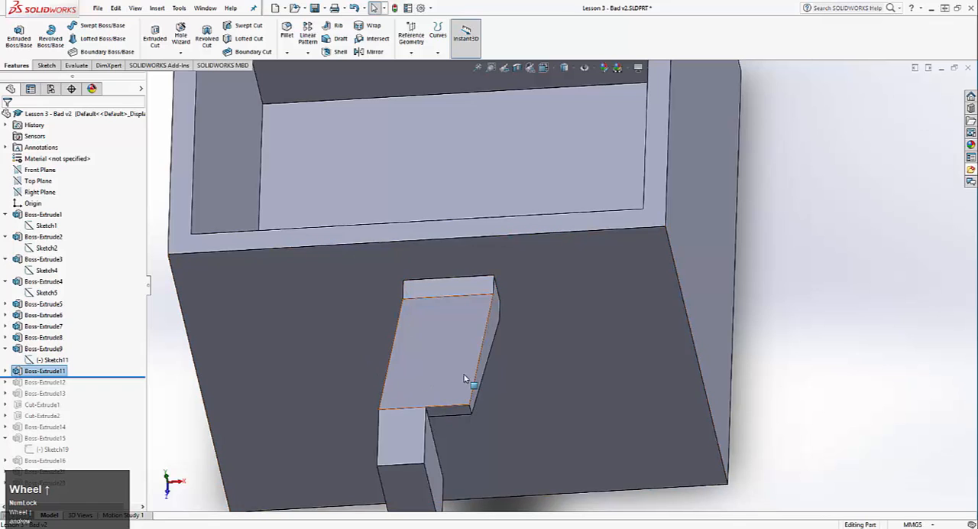
{"action": "scroll", "coordinate": [477, 397], "scroll_direction": "down", "scroll_amount": 4}
{"action": "scroll", "coordinate": [505, 424], "scroll_direction": "up", "scroll_amount": 4}
{"action": "left_click", "coordinate": [578, 463]}
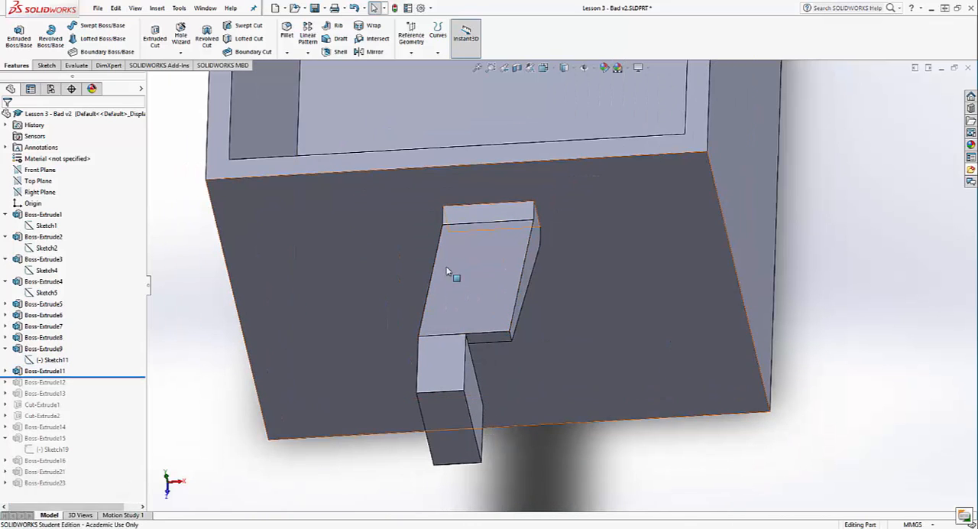
{"action": "middle_click_drag", "start_coordinate": [448, 273], "coordinate": [642, 181]}
{"action": "scroll", "coordinate": [596, 270], "scroll_direction": "down", "scroll_amount": 2}
{"action": "middle_click_drag", "start_coordinate": [596, 271], "coordinate": [478, 350]}
{"action": "scroll", "coordinate": [757, 259], "scroll_direction": "down", "scroll_amount": 3}
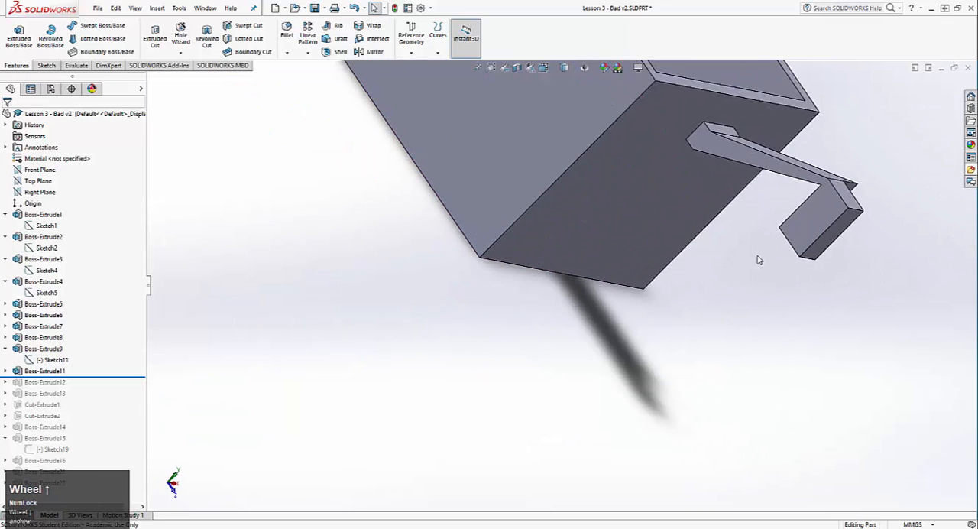
{"action": "scroll", "coordinate": [756, 265], "scroll_direction": "down", "scroll_amount": 2}
{"action": "middle_click_drag", "start_coordinate": [647, 275], "coordinate": [770, 279]}
{"action": "middle_click_drag", "start_coordinate": [677, 182], "coordinate": [625, 292], "text": "alt"}
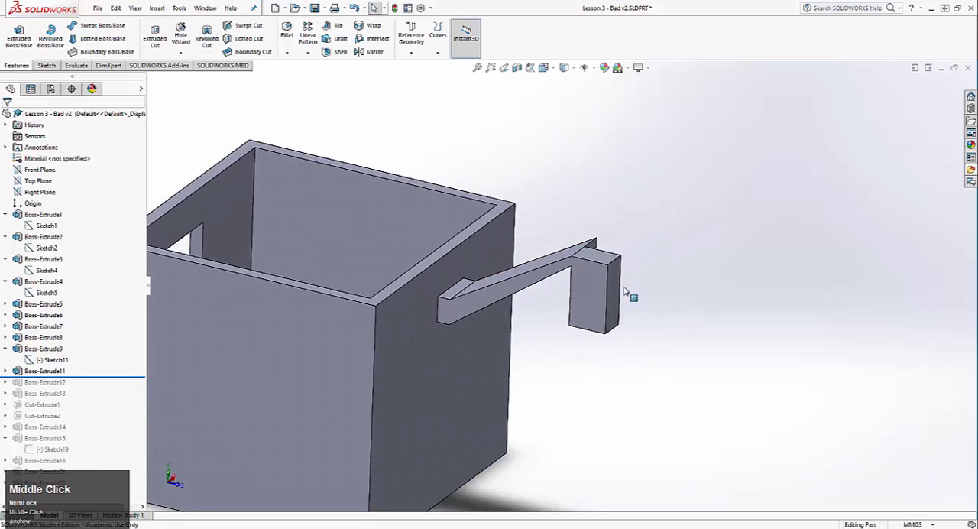
Roll the history forward to just after Boss-Extrude13, examine the sketch of Boss-Extrude12, the vertical grip, and exit it discarding changes
{"action": "left_click_drag", "start_coordinate": [74, 377], "coordinate": [78, 398]}
{"action": "left_click", "coordinate": [59, 382]}
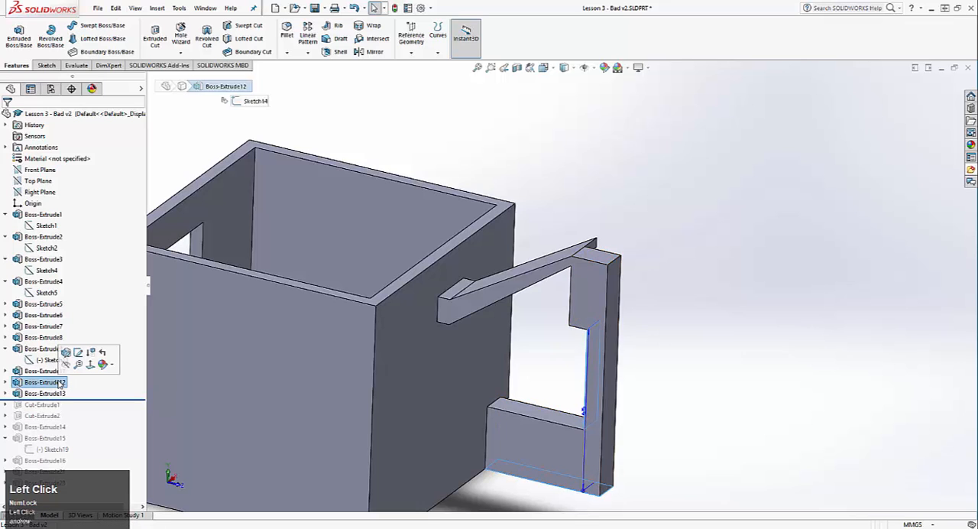
{"action": "right_click", "coordinate": [60, 382]}
{"action": "left_click", "coordinate": [78, 298]}
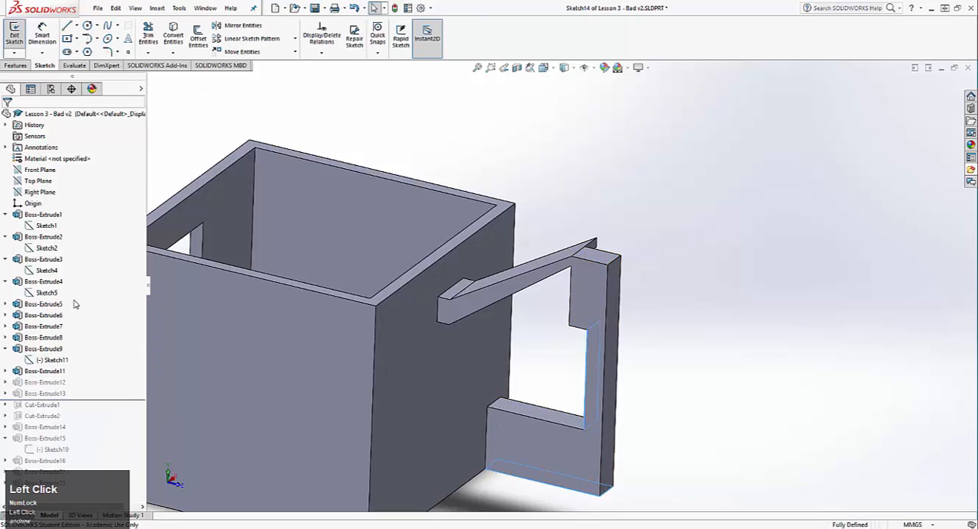
{"action": "mouse_move", "coordinate": [190, 271]}
{"action": "middle_mouse_down"}
{"action": "mouse_move", "coordinate": [581, 311]}
{"action": "mouse_move", "coordinate": [372, 269]}
{"action": "mouse_move", "coordinate": [676, 506]}
{"action": "middle_mouse_up"}
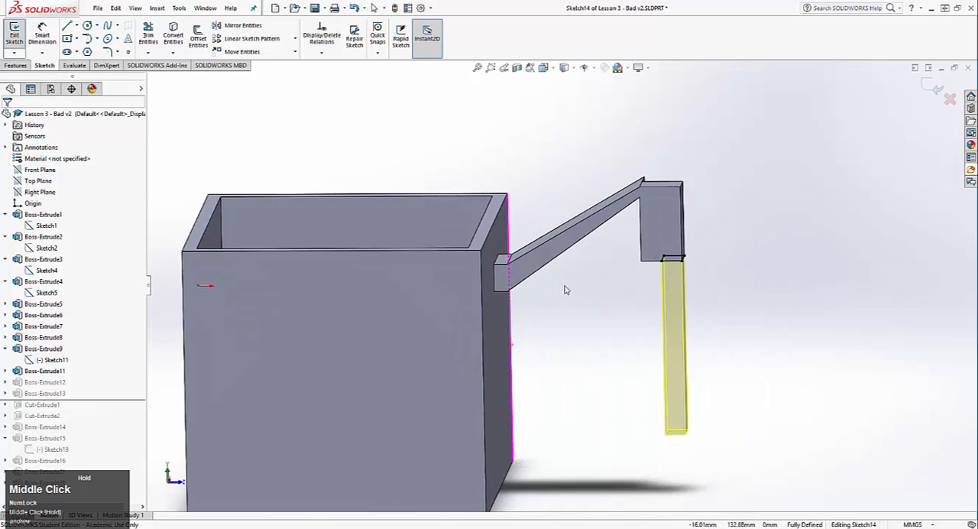
{"action": "left_click", "coordinate": [949, 100]}
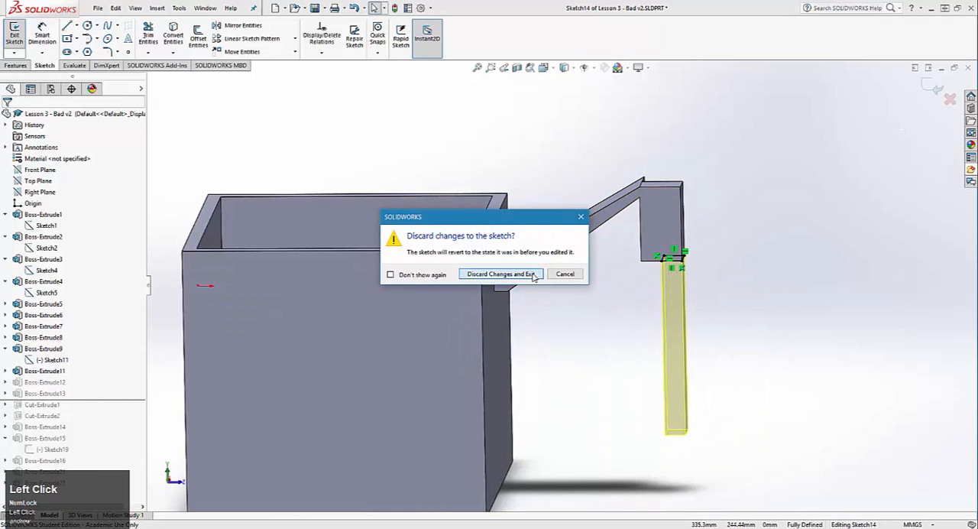
{"action": "left_click", "coordinate": [500, 274]}
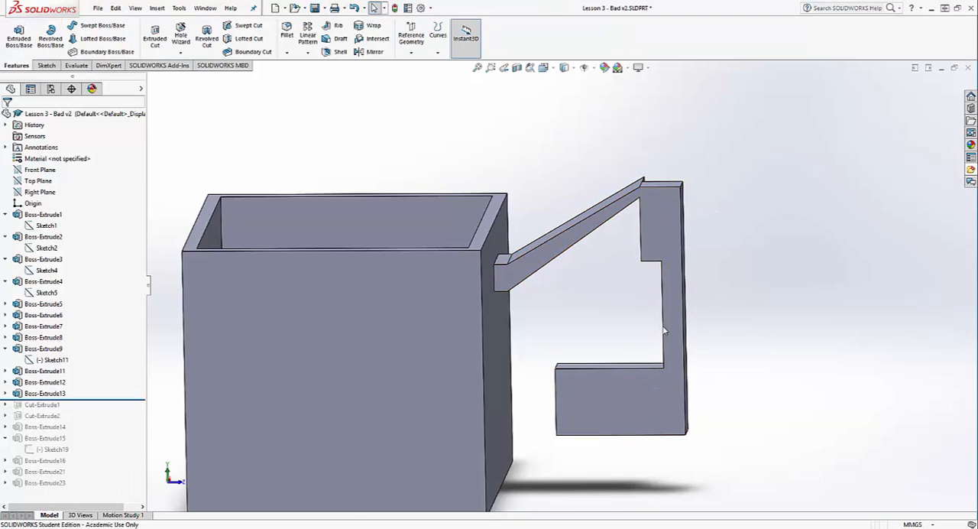
Check the gap between Boss-Extrude13 and the can wall, and roll the history forward to just after Cut-Extrude1
{"action": "left_click", "coordinate": [61, 394]}
{"action": "right_click", "coordinate": [61, 395]}
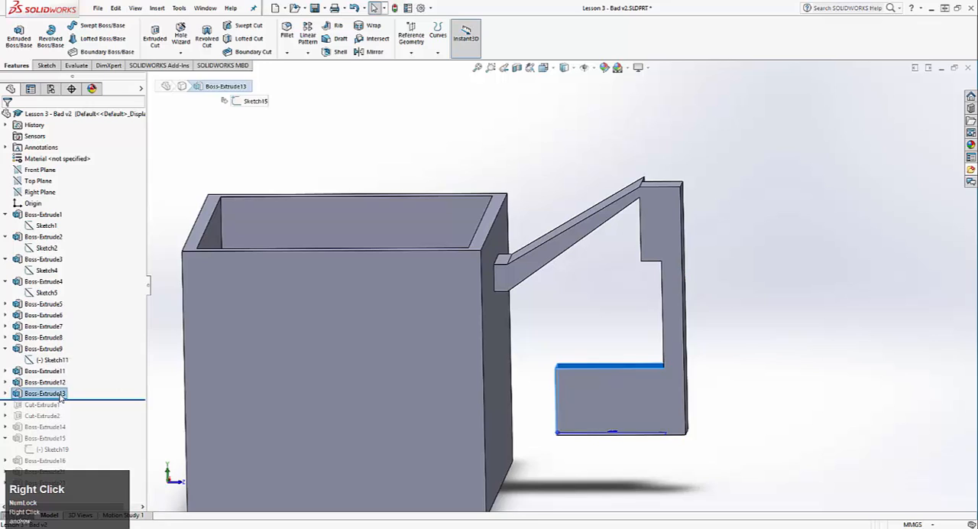
{"action": "left_click", "coordinate": [26, 396]}
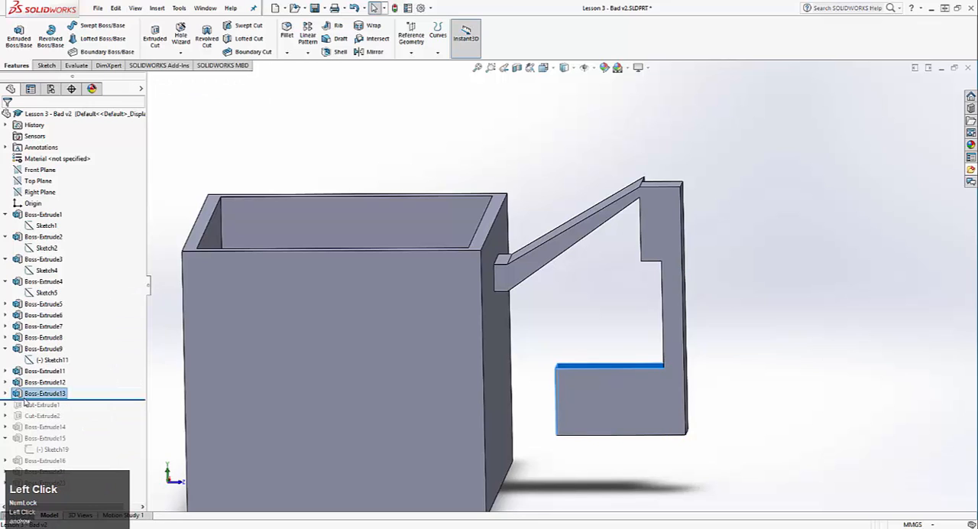
{"action": "left_click", "coordinate": [496, 357]}
{"action": "left_click", "coordinate": [561, 318]}
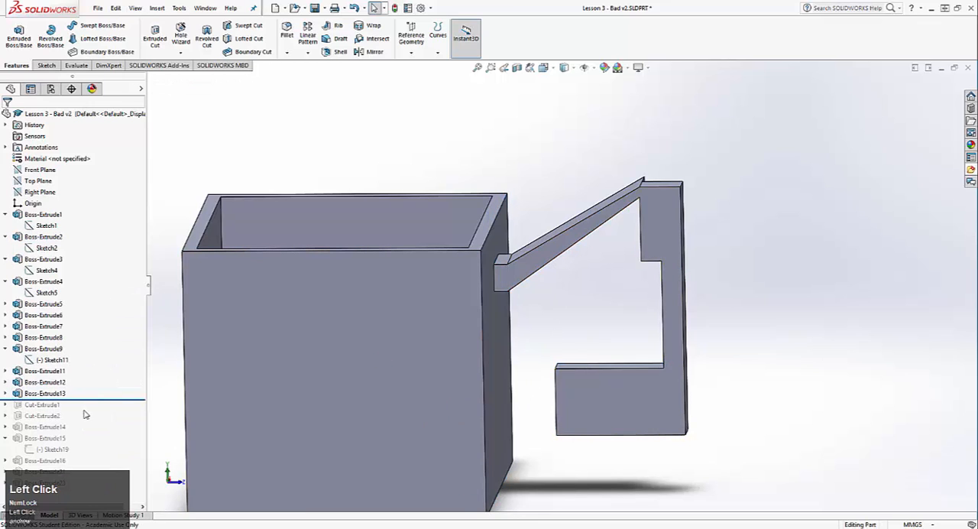
{"action": "left_click_drag", "start_coordinate": [84, 409], "coordinate": [84, 409]}
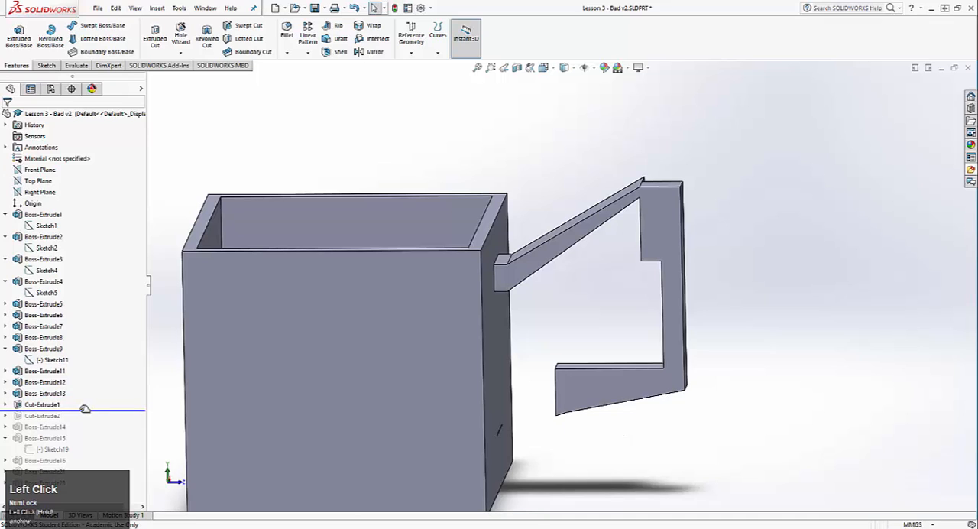
Undo back through the stretching of the handle arm in Sketch11 and exit the sketch, keeping the restored shape
{"action": "key", "text": "ctrl+z"}
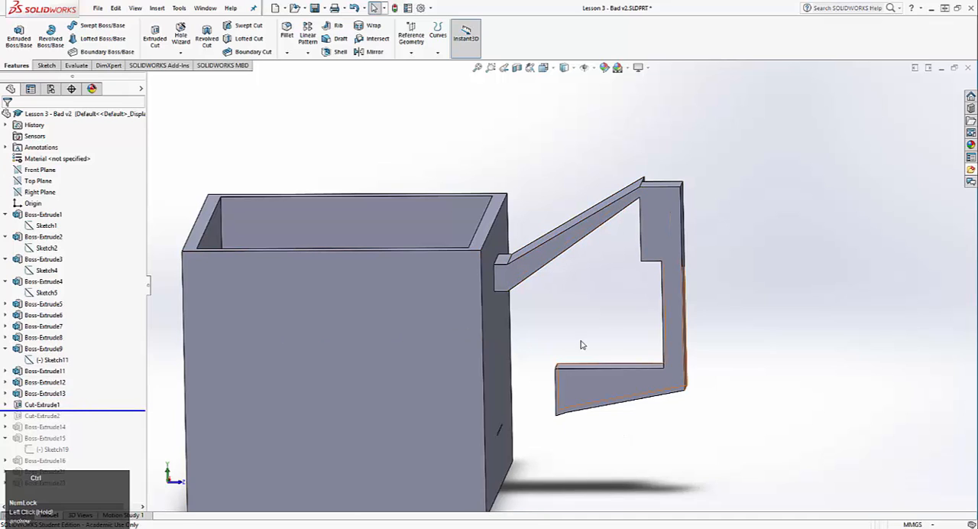
{"action": "key", "text": "ctrl+z"}
{"action": "key", "text": "ctrl+z"}
{"action": "key", "text": "ctrl+z"}
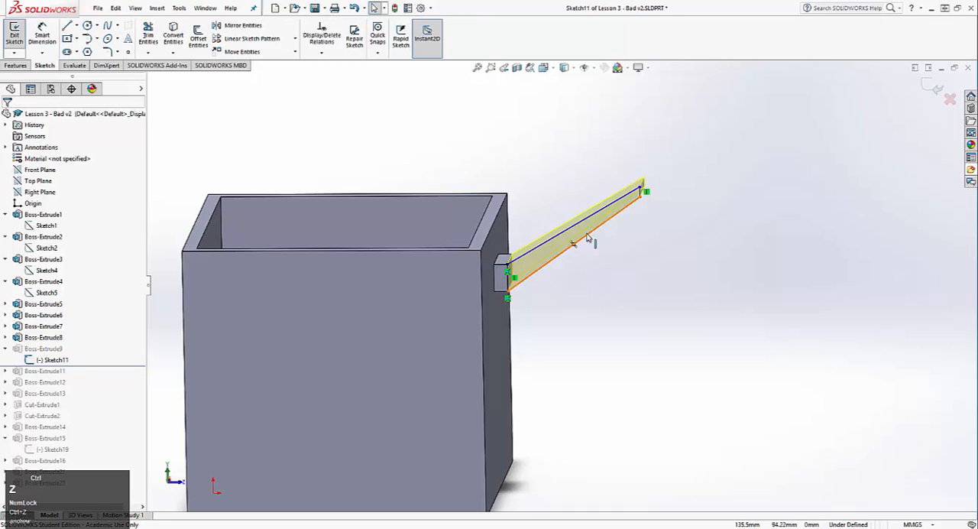
{"action": "left_click", "coordinate": [948, 104]}
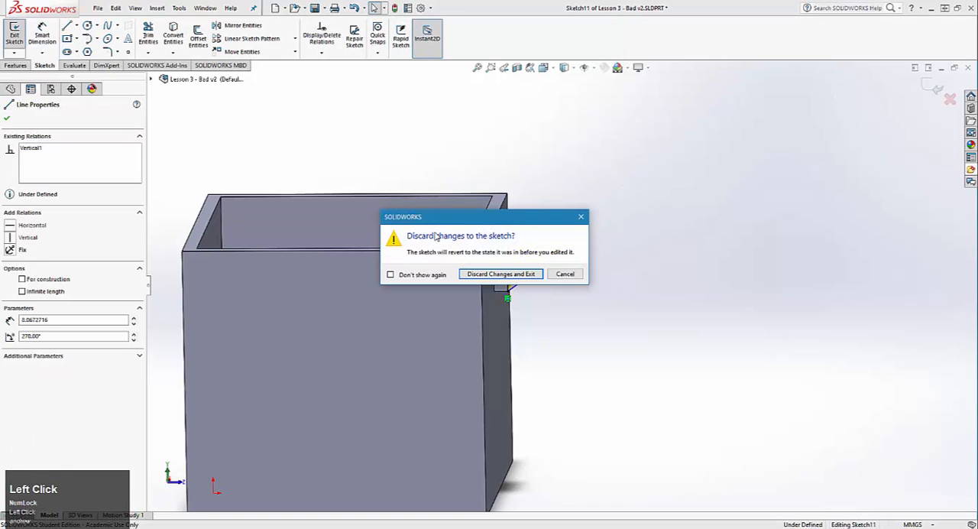
{"action": "left_click", "coordinate": [559, 273]}
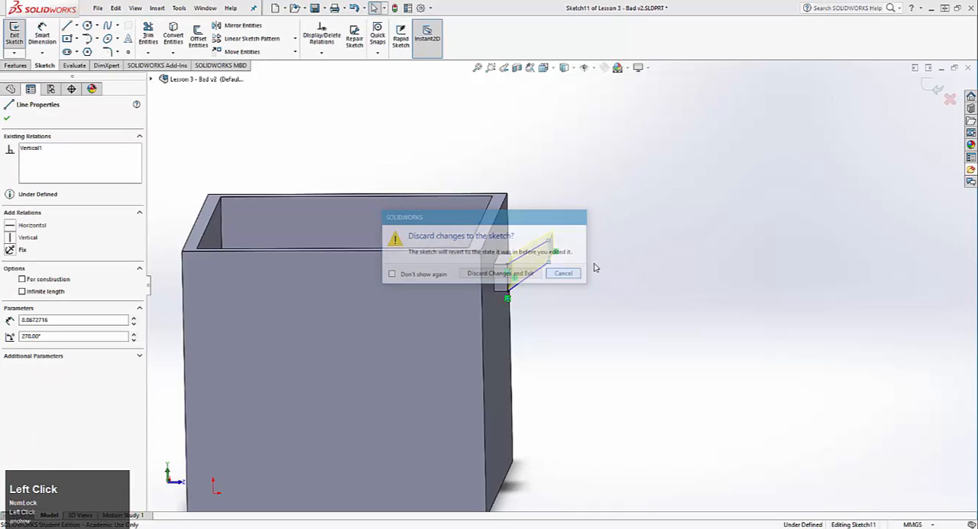
{"action": "left_click", "coordinate": [936, 86]}
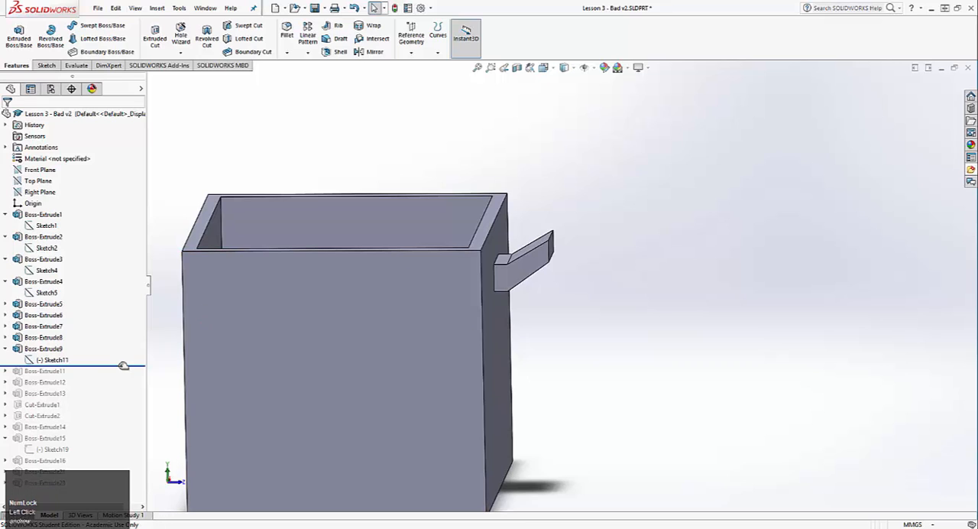
Roll the history forward to just after Cut-Extrude2, checking which lower handle portions Cut-Extrude1 and Boss-Extrude13 define
{"action": "left_click_drag", "start_coordinate": [123, 366], "coordinate": [123, 406]}
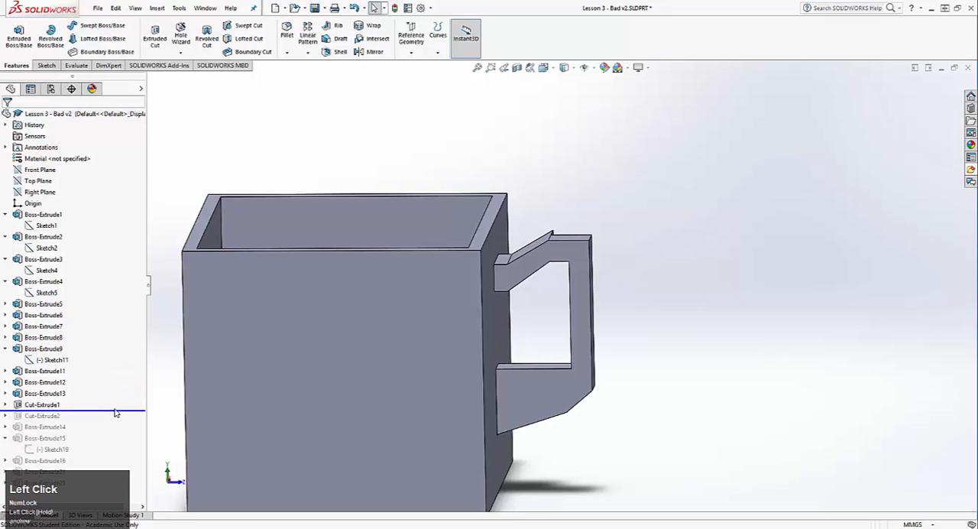
{"action": "left_click", "coordinate": [47, 403]}
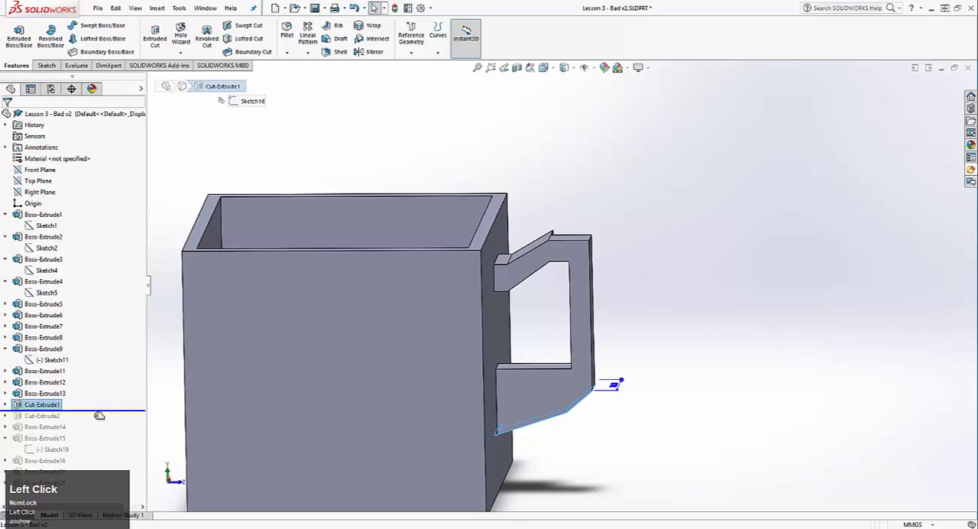
{"action": "left_click_drag", "start_coordinate": [98, 418], "coordinate": [84, 417]}
{"action": "left_click", "coordinate": [29, 395]}
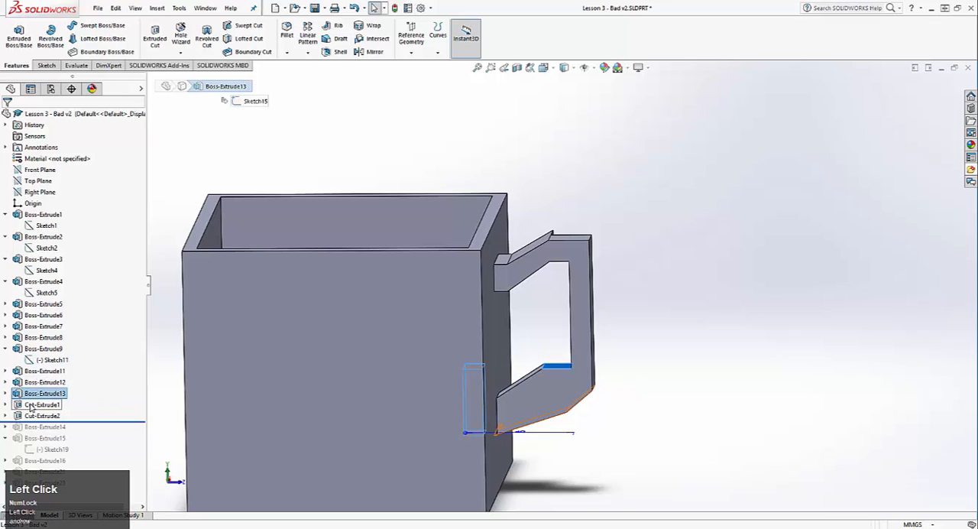
Edit Cut-Extrude2 on the lower handle, set its blind depth to 15 mm and accept the feature
{"action": "left_click", "coordinate": [32, 406]}
{"action": "left_click", "coordinate": [36, 417]}
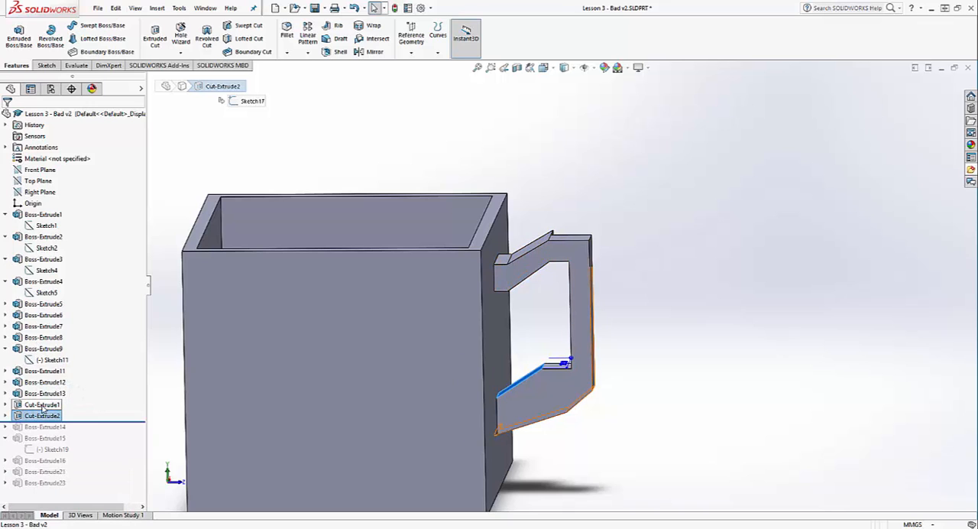
{"action": "right_click", "coordinate": [35, 413]}
{"action": "left_click", "coordinate": [42, 299]}
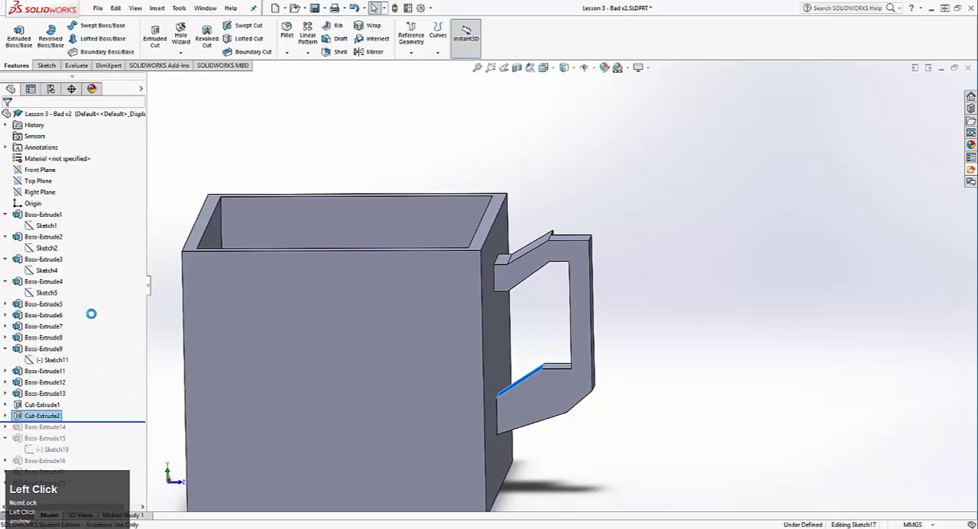
{"action": "middle_click_drag", "start_coordinate": [407, 282], "coordinate": [298, 325]}
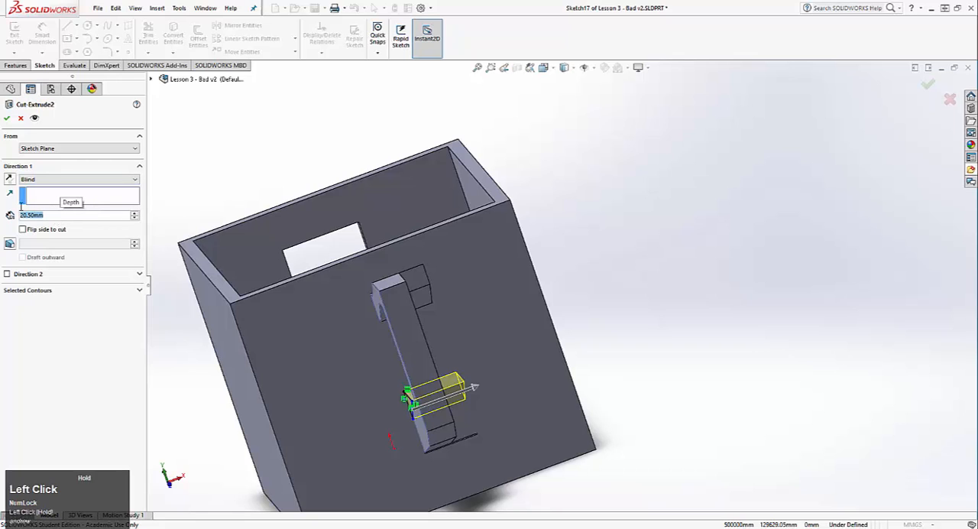
{"action": "key", "text": "Return"}
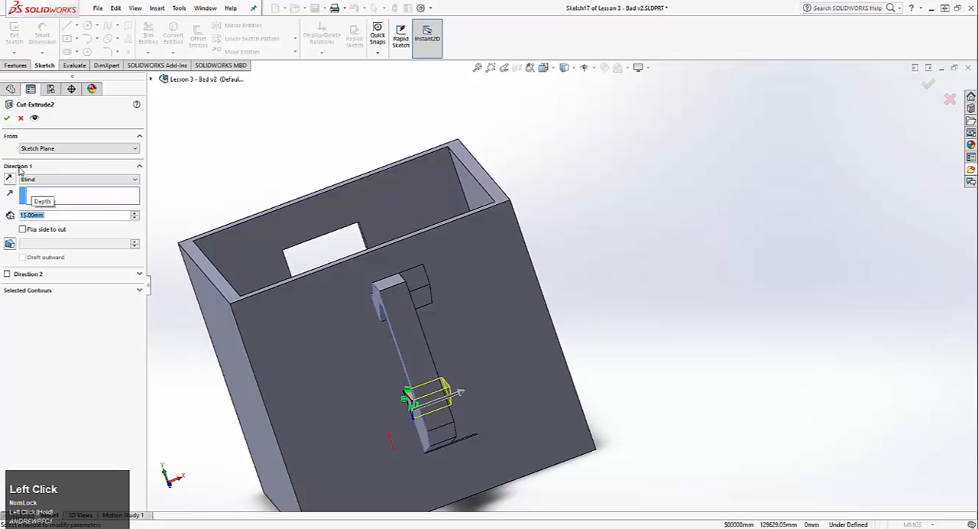
{"action": "middle_click_drag", "start_coordinate": [482, 374], "coordinate": [441, 391]}
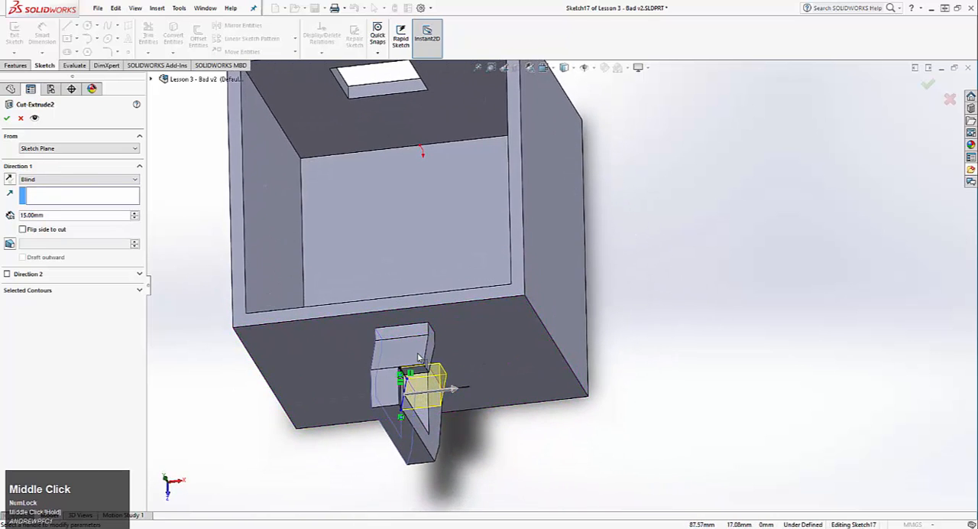
{"action": "left_click", "coordinate": [7, 118]}
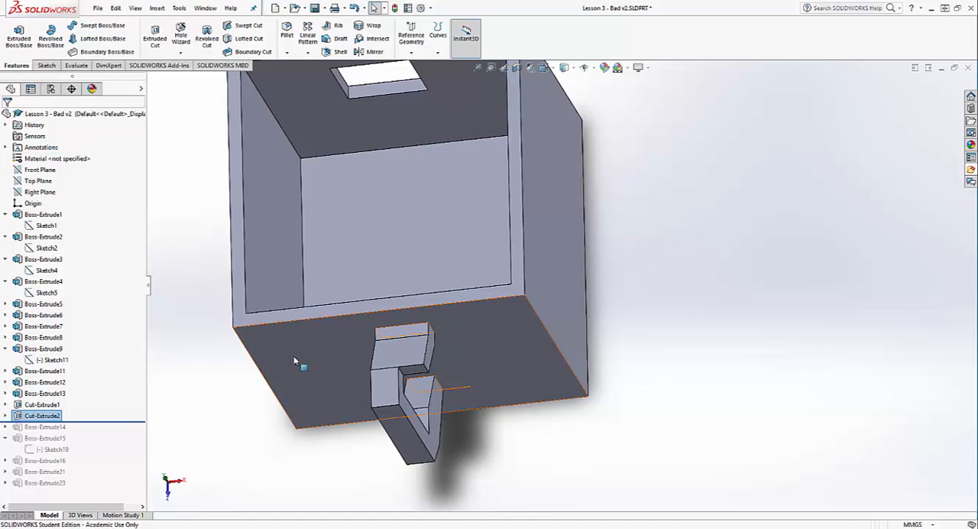
Edit Cut-Extrude2 again and set its blind depth to 5 mm, so the cut passes only partway through the handle
{"action": "middle_click_drag", "start_coordinate": [329, 372], "coordinate": [291, 321]}
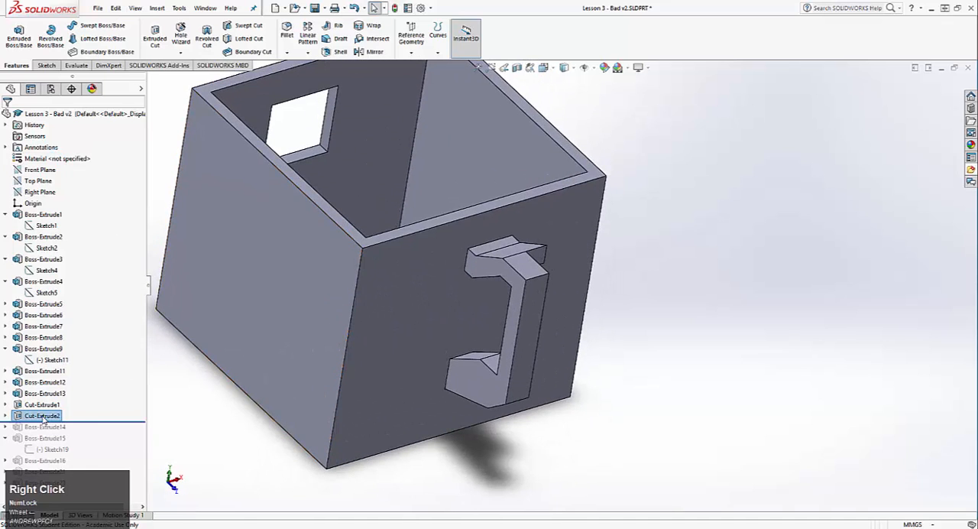
{"action": "right_click", "coordinate": [44, 419]}
{"action": "left_click", "coordinate": [49, 298]}
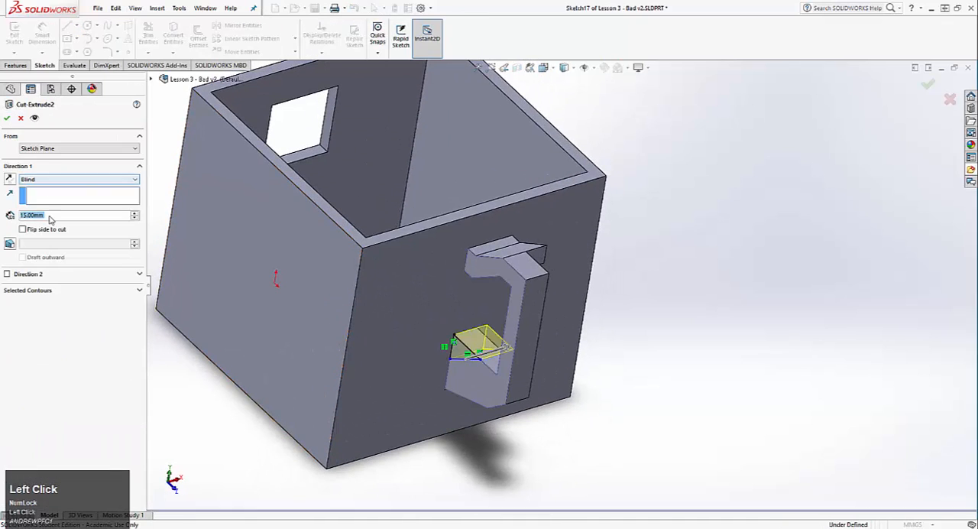
{"action": "type", "text": "5"}
{"action": "key", "text": "Return"}
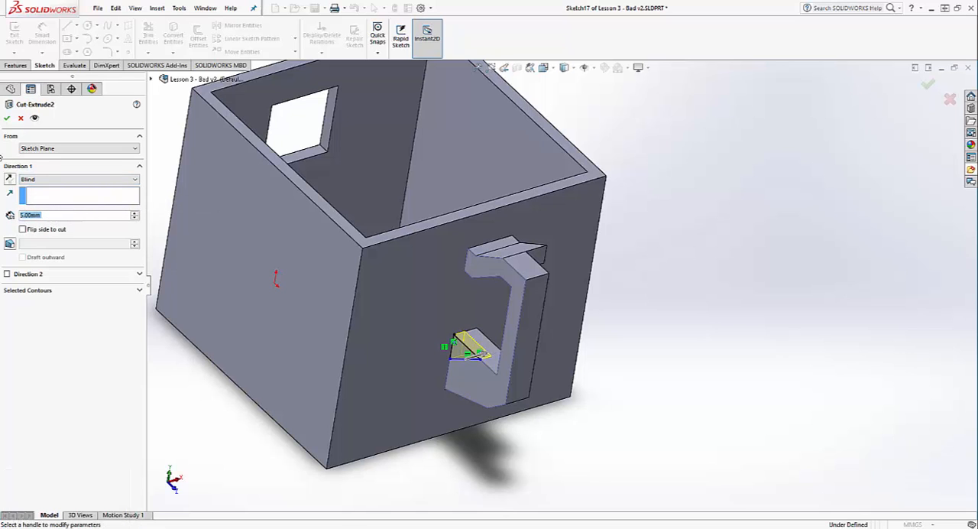
{"action": "left_click", "coordinate": [8, 122]}
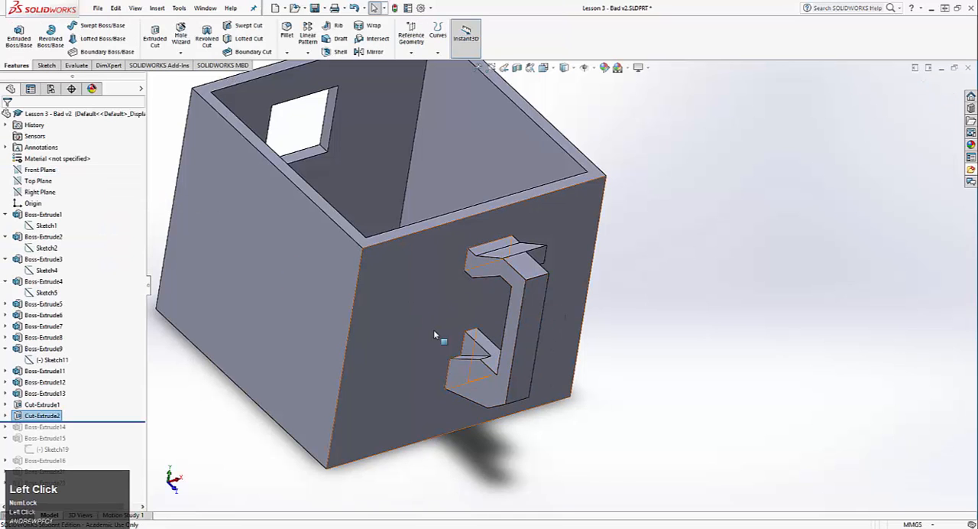
{"action": "scroll", "coordinate": [493, 344], "scroll_direction": "up", "scroll_amount": 3}
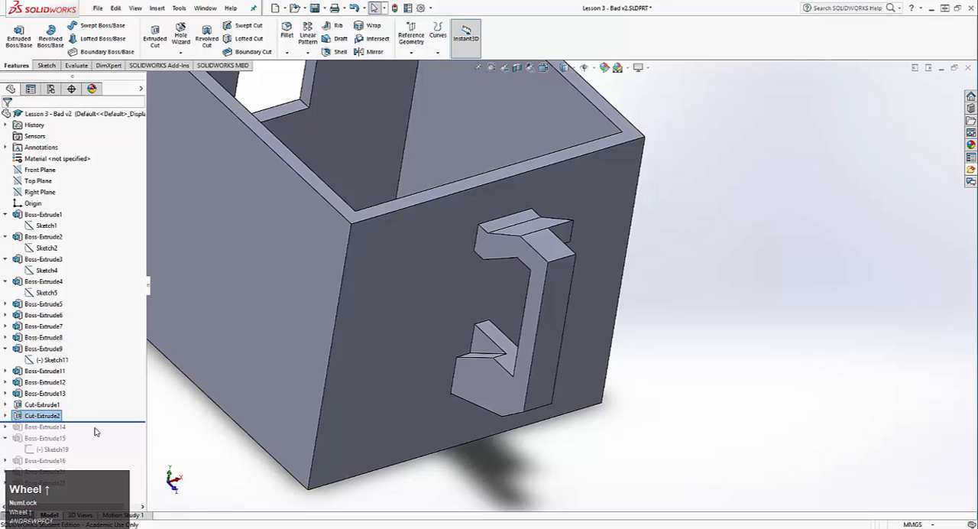
Roll the history forward to just after Boss-Extrude14 and examine the lower handle and the spout's first side plate
{"action": "left_click_drag", "start_coordinate": [98, 421], "coordinate": [98, 432]}
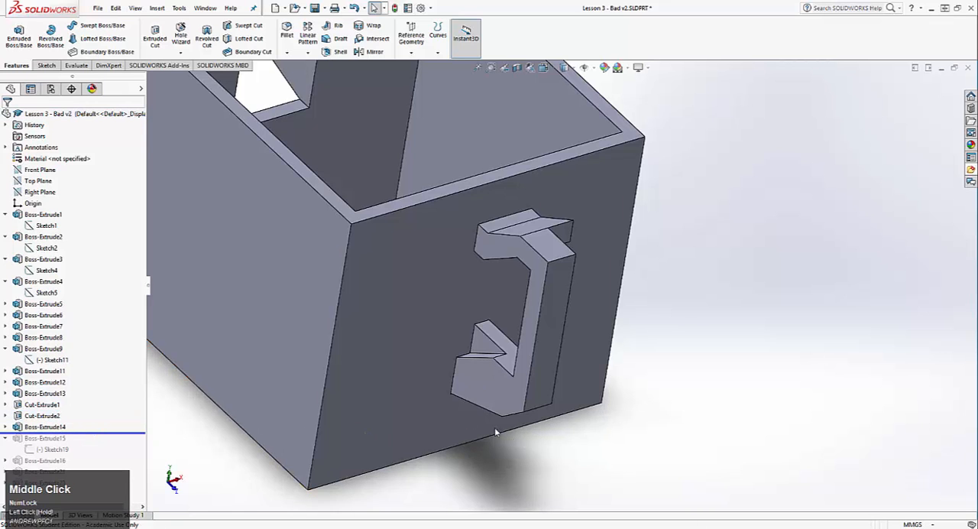
{"action": "middle_click_drag", "start_coordinate": [495, 427], "coordinate": [479, 382]}
{"action": "scroll", "coordinate": [469, 375], "scroll_direction": "up", "scroll_amount": 3}
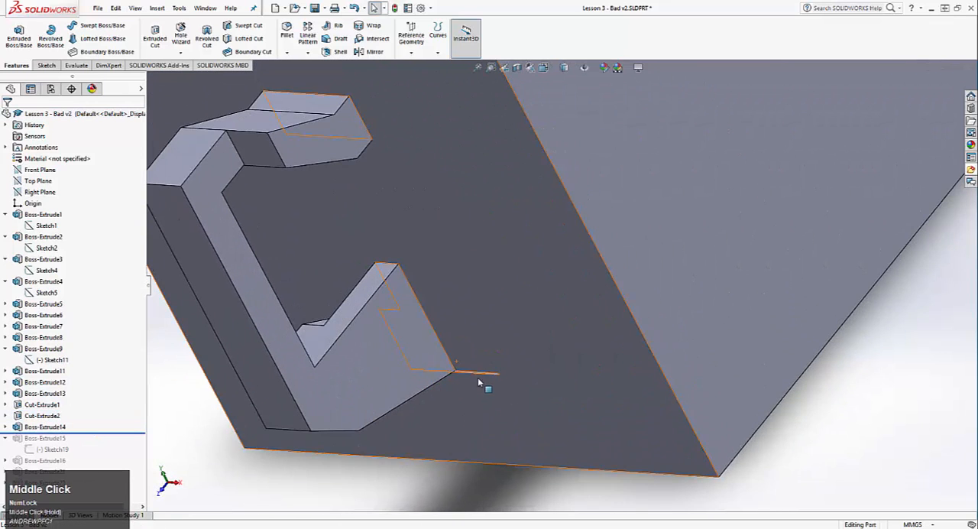
{"action": "left_click", "coordinate": [483, 379]}
{"action": "scroll", "coordinate": [484, 381], "scroll_direction": "down", "scroll_amount": 5}
{"action": "middle_click_drag", "start_coordinate": [441, 344], "coordinate": [578, 277]}
{"action": "scroll", "coordinate": [542, 202], "scroll_direction": "up", "scroll_amount": 2}
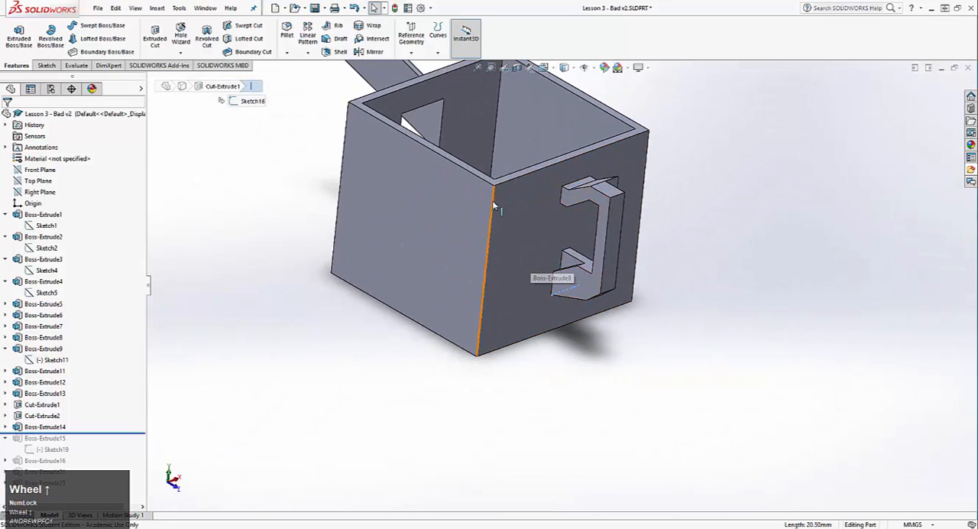
{"action": "middle_click_drag", "start_coordinate": [476, 217], "coordinate": [475, 260]}
{"action": "scroll", "coordinate": [474, 258], "scroll_direction": "down", "scroll_amount": 5}
{"action": "scroll", "coordinate": [647, 203], "scroll_direction": "up", "scroll_amount": 4}
{"action": "middle_click_drag", "start_coordinate": [400, 309], "coordinate": [290, 332]}
{"action": "scroll", "coordinate": [306, 352], "scroll_direction": "up", "scroll_amount": 4}
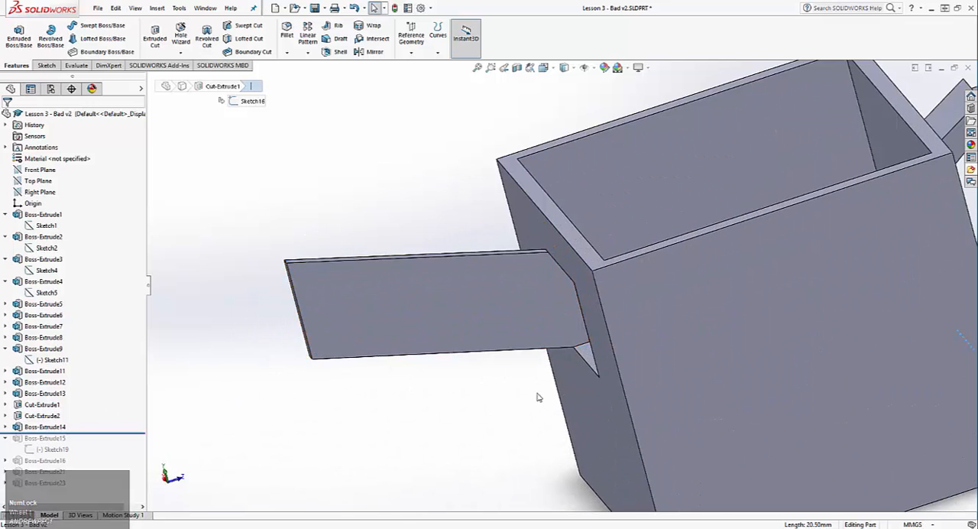
Open Sketch18 of Boss-Extrude14, check how the spout plate's outline is defined, and exit the sketch
{"action": "right_click", "coordinate": [28, 441]}
{"action": "left_click", "coordinate": [3, 432]}
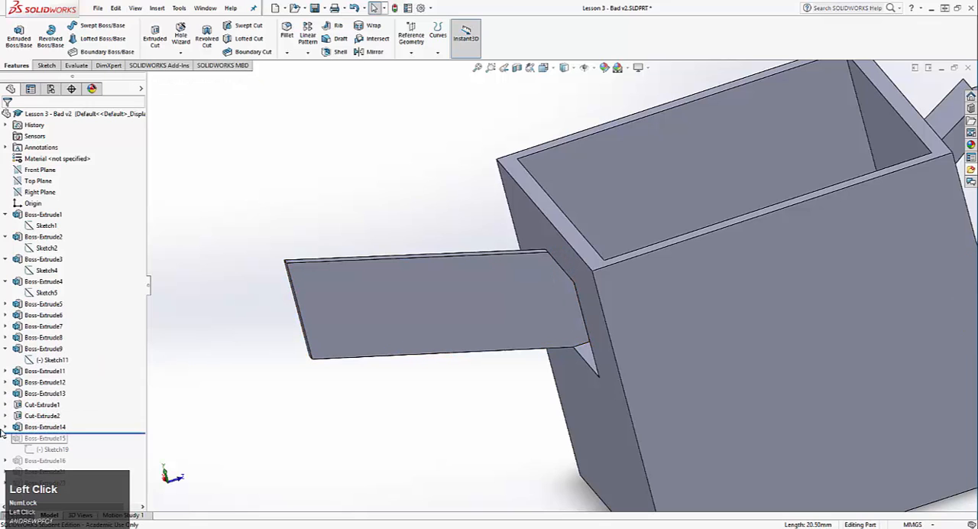
{"action": "left_click", "coordinate": [4, 427]}
{"action": "right_click", "coordinate": [38, 438]}
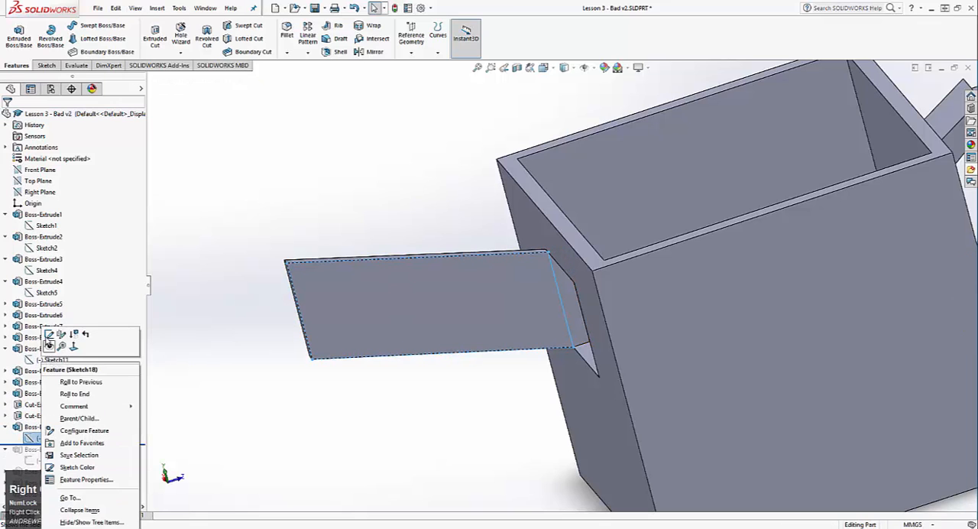
{"action": "left_click", "coordinate": [48, 337]}
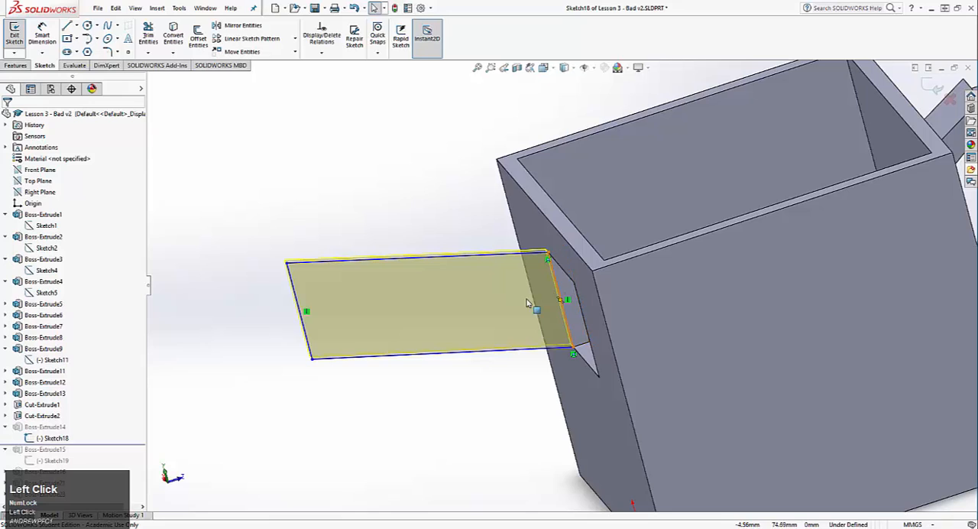
{"action": "left_click", "coordinate": [5, 38]}
Roll the history forward to just after Boss-Extrude15, compare Sketch19's lower edge with the first spout plate, and exit the sketch
{"action": "left_click_drag", "start_coordinate": [118, 444], "coordinate": [120, 464]}
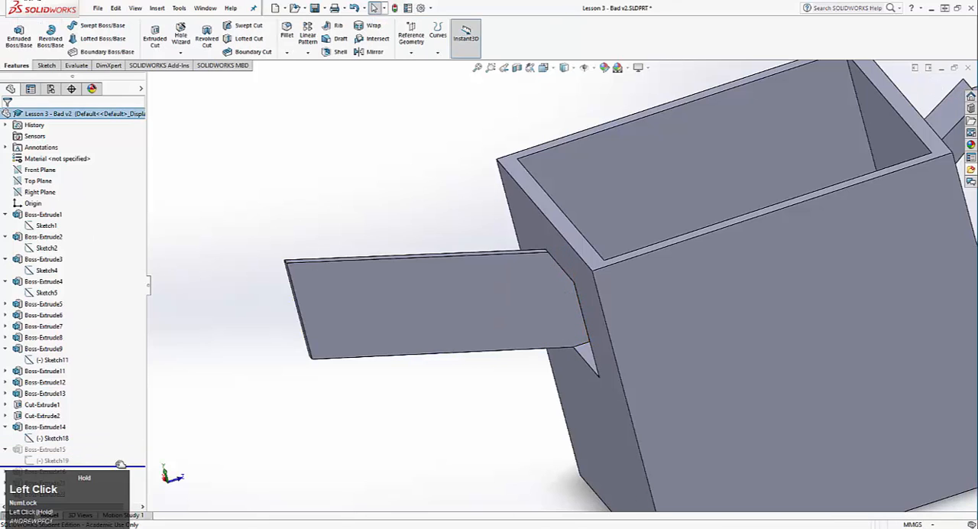
{"action": "middle_click_drag", "start_coordinate": [359, 412], "coordinate": [388, 419]}
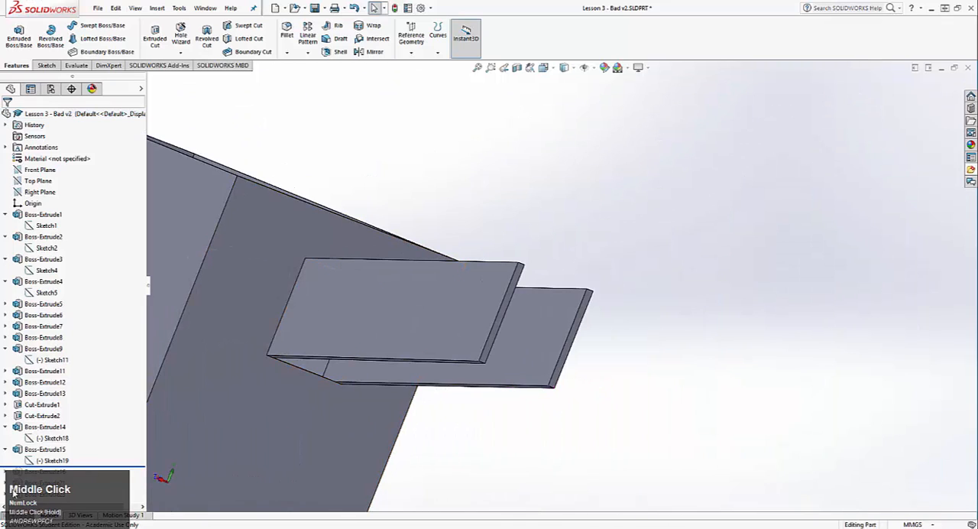
{"action": "right_click", "coordinate": [55, 463]}
{"action": "left_click", "coordinate": [73, 335]}
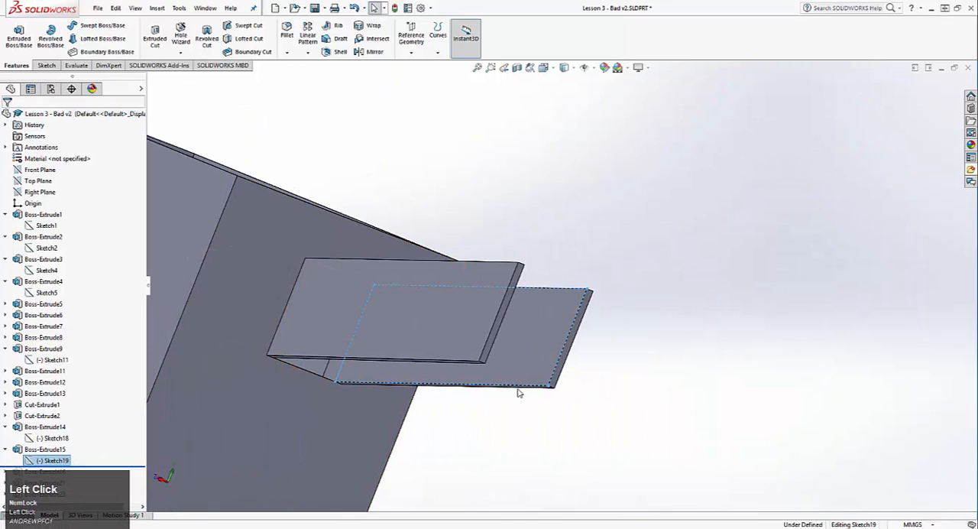
{"action": "key", "text": "ctrl+8"}
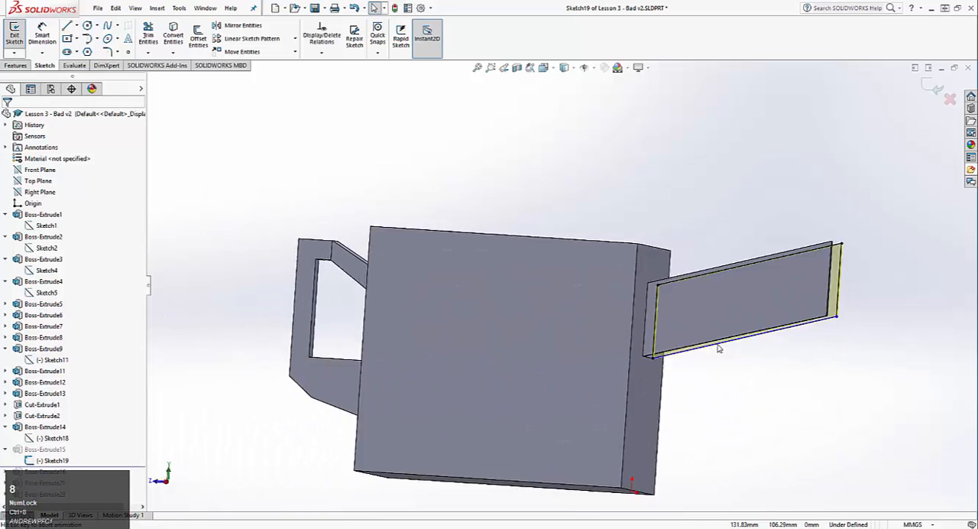
{"action": "scroll", "coordinate": [821, 240], "scroll_direction": "up", "scroll_amount": 5}
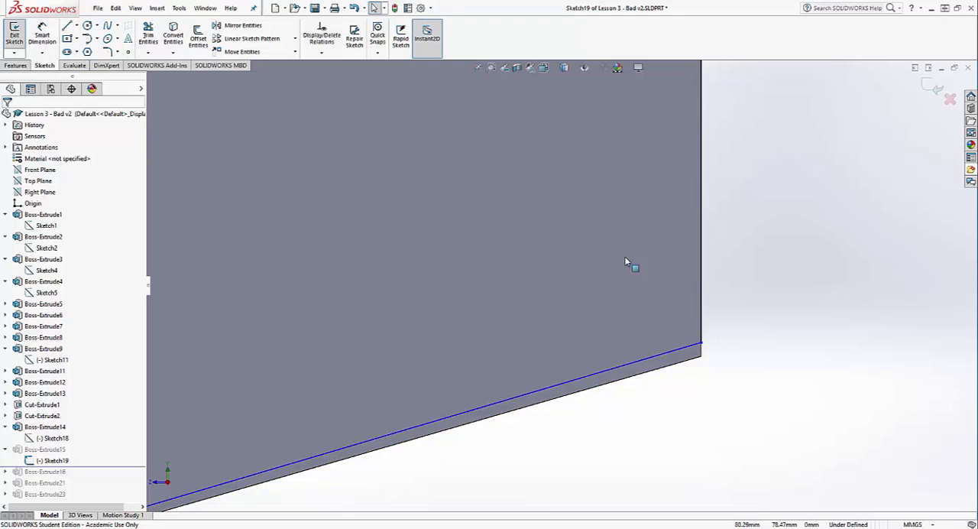
{"action": "scroll", "coordinate": [704, 336], "scroll_direction": "down", "scroll_amount": 2}
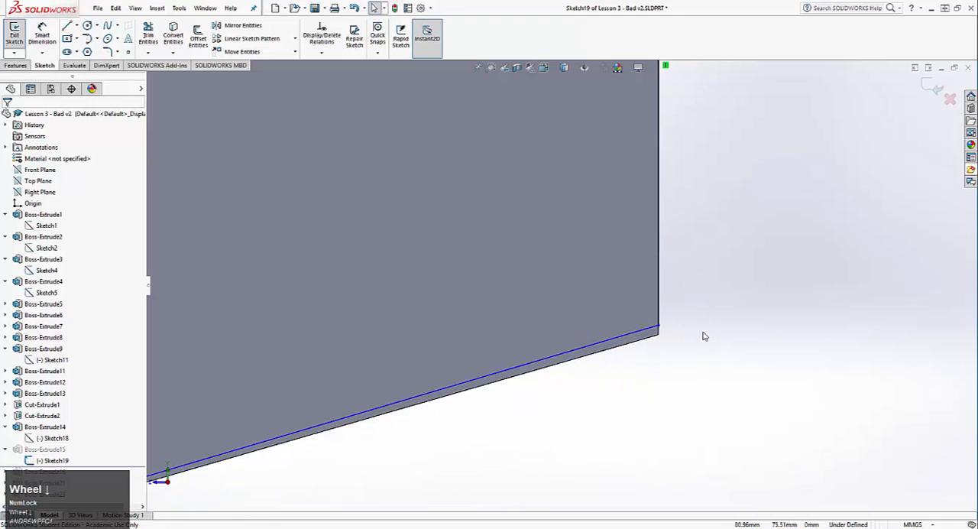
{"action": "left_click", "coordinate": [14, 34]}
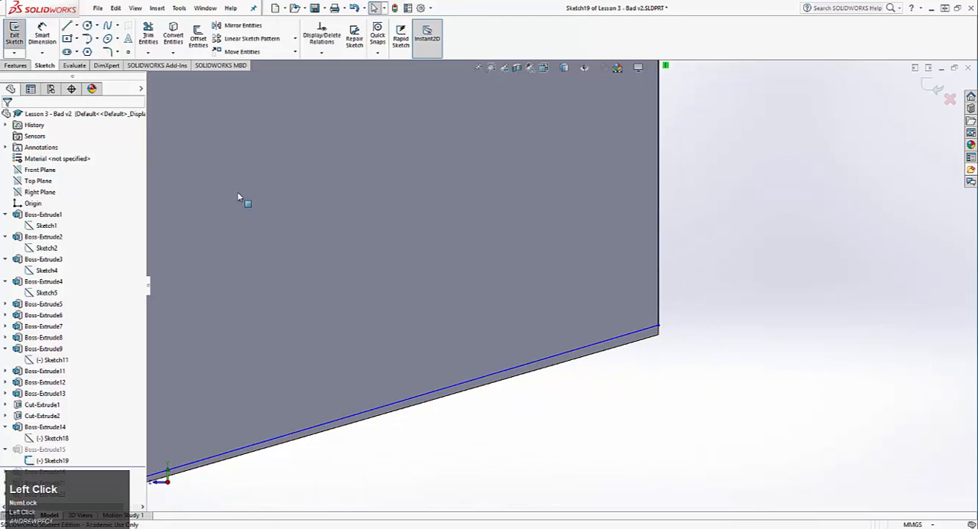
Edit Sketch19, make its lower outer corner coincident with the existing plate vertex just below it, and exit the sketch
{"action": "right_click", "coordinate": [67, 460]}
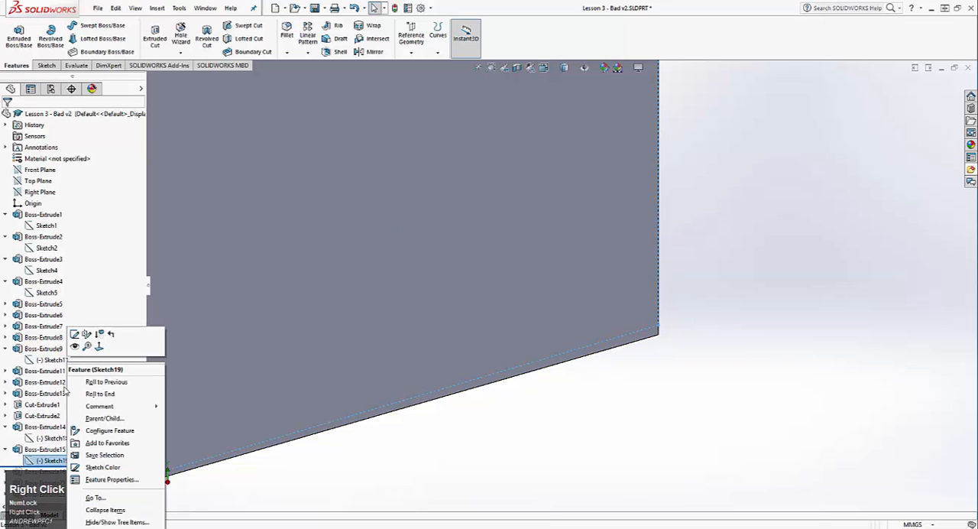
{"action": "left_click", "coordinate": [77, 333]}
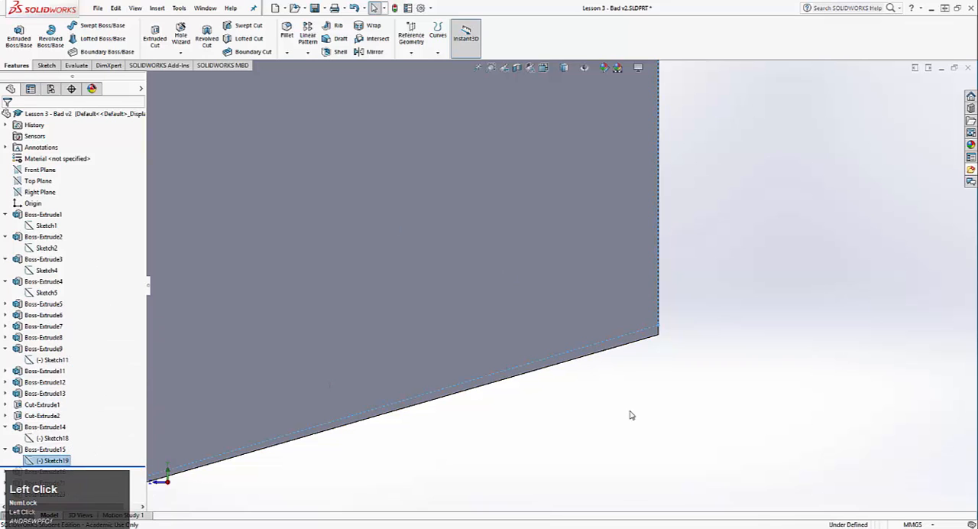
{"action": "left_click", "coordinate": [659, 327]}
{"action": "left_click", "coordinate": [659, 334], "text": "ctrl"}
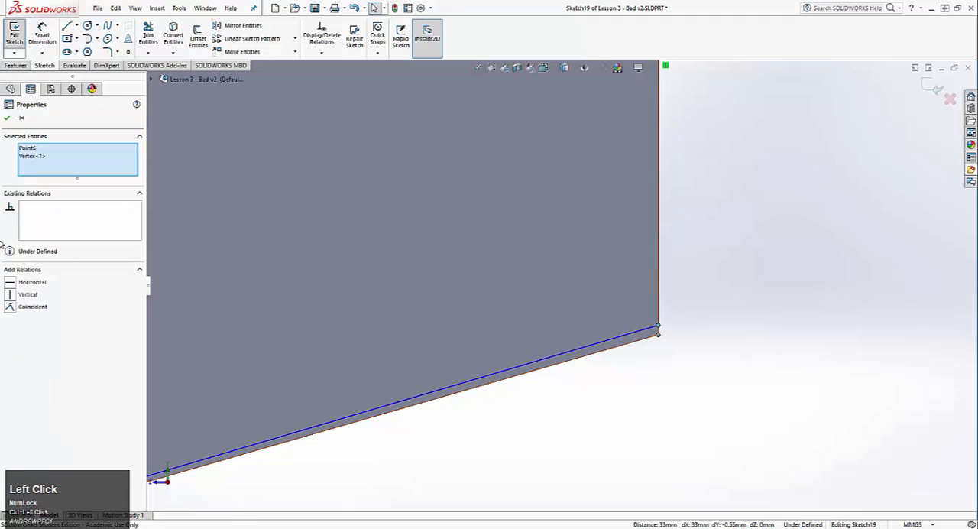
{"action": "left_click", "coordinate": [9, 307]}
{"action": "left_click", "coordinate": [731, 418]}
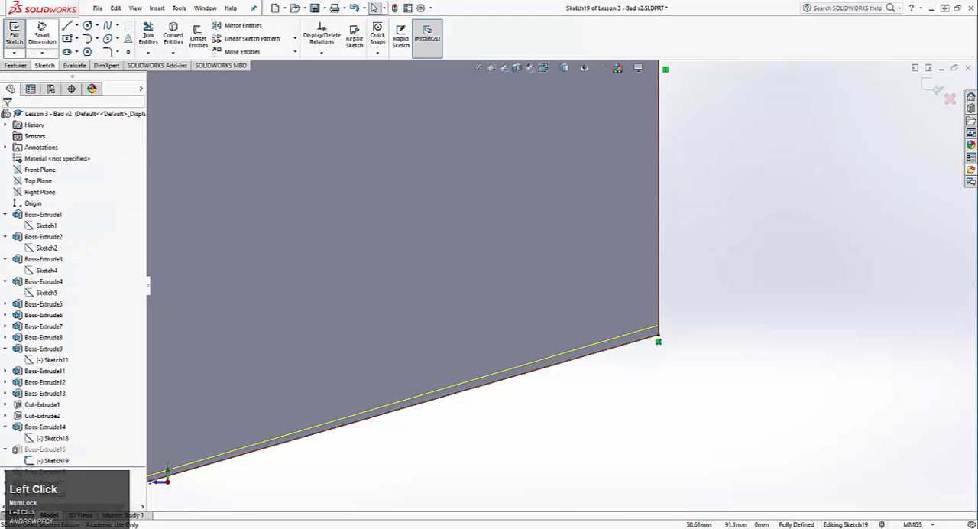
{"action": "left_click", "coordinate": [10, 31]}
Check the alignment of the two spout side plates and roll the history forward to the end, past Boss-Extrude23
{"action": "scroll", "coordinate": [525, 352], "scroll_direction": "up", "scroll_amount": 4}
{"action": "middle_click_drag", "start_coordinate": [666, 404], "coordinate": [411, 350]}
{"action": "scroll", "coordinate": [33, 459], "scroll_direction": "down", "scroll_amount": 3}
{"action": "scroll", "coordinate": [32, 480], "scroll_direction": "up", "scroll_amount": 3}
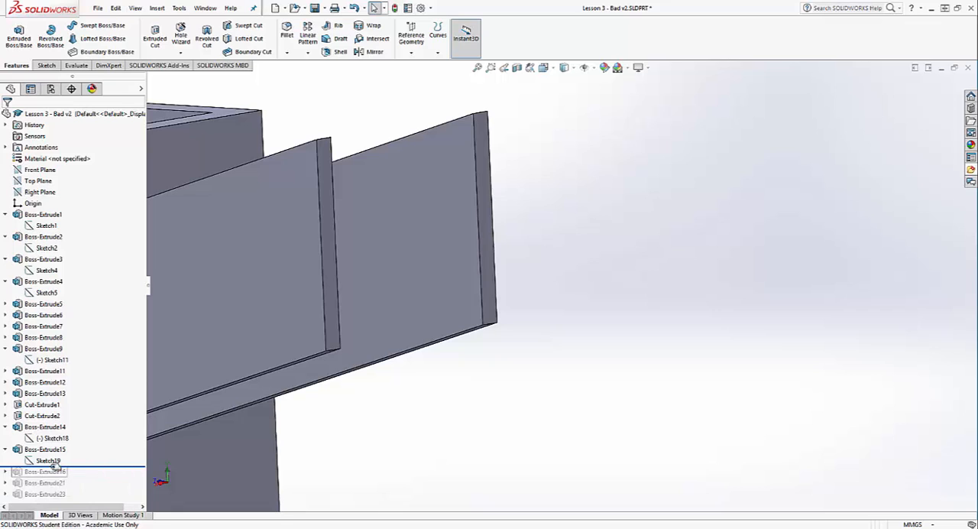
{"action": "left_click_drag", "start_coordinate": [99, 467], "coordinate": [99, 508]}
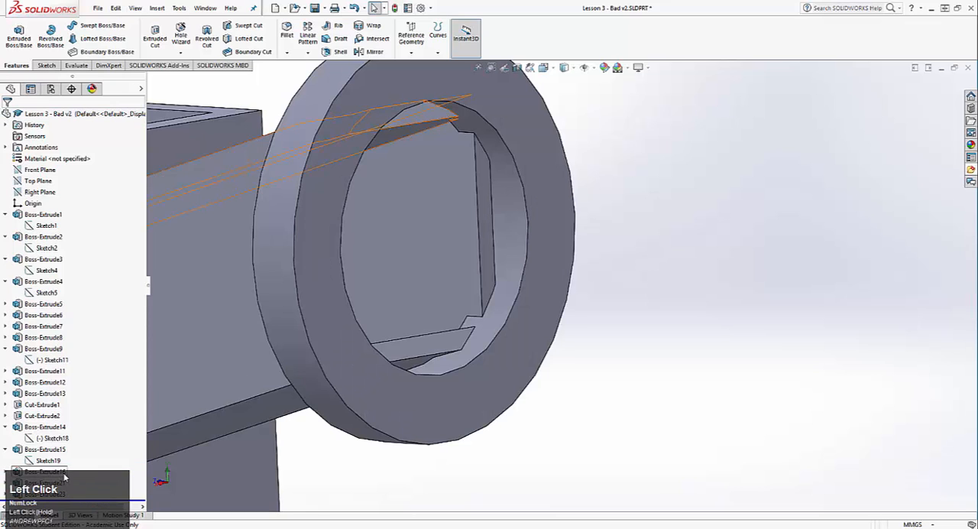
Collapse the expanded features in the design tree from Boss-Extrude1 through Boss-Extrude14
{"action": "left_click", "coordinate": [6, 215]}
{"action": "left_click", "coordinate": [5, 225]}
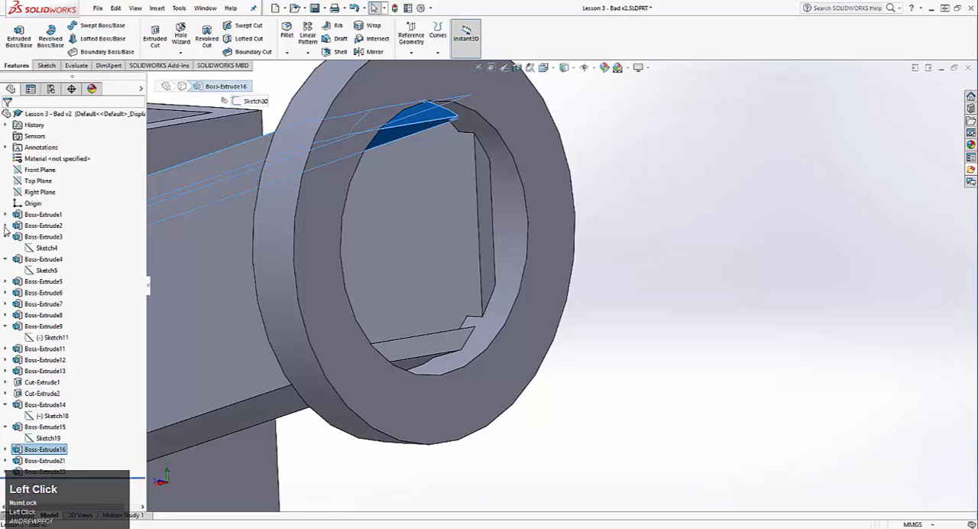
{"action": "left_click", "coordinate": [5, 237]}
{"action": "left_click", "coordinate": [6, 248]}
{"action": "left_click", "coordinate": [6, 259]}
{"action": "left_click", "coordinate": [5, 259]}
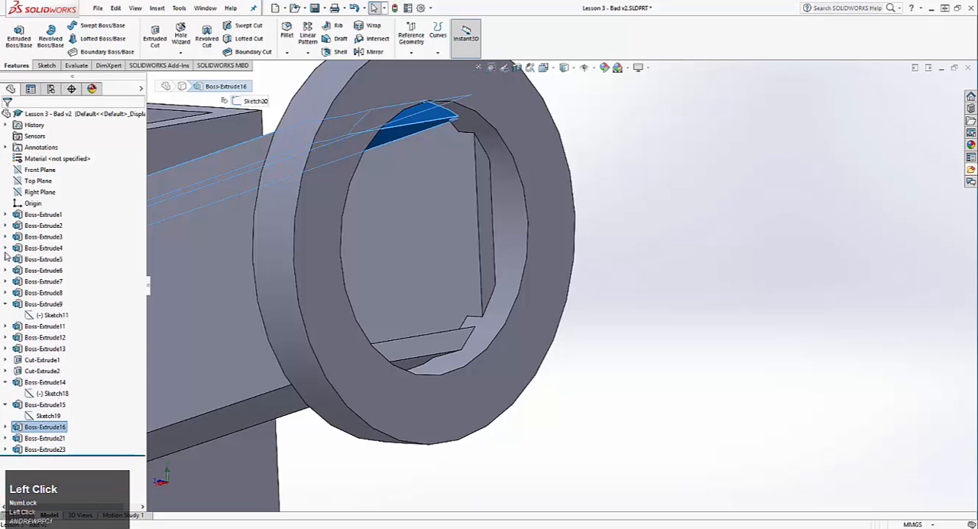
{"action": "left_click", "coordinate": [5, 305]}
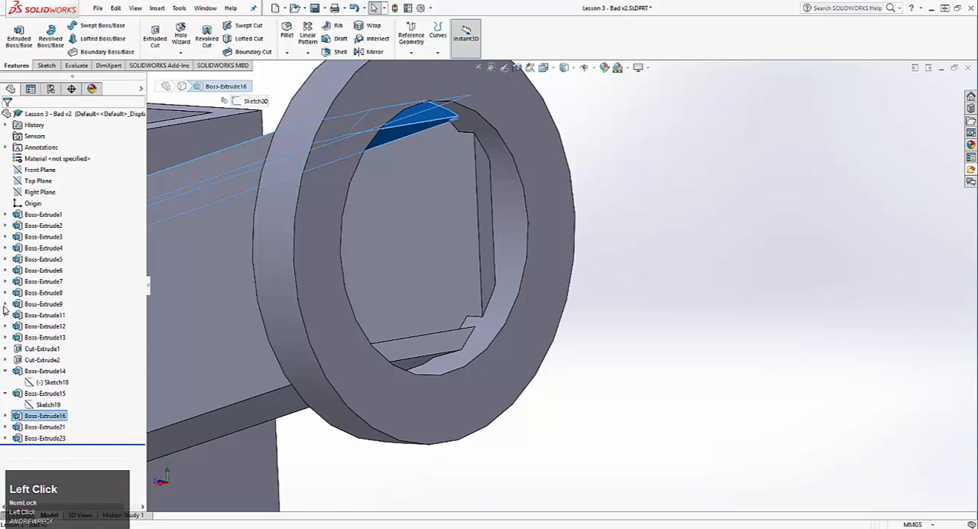
{"action": "left_click", "coordinate": [6, 371]}
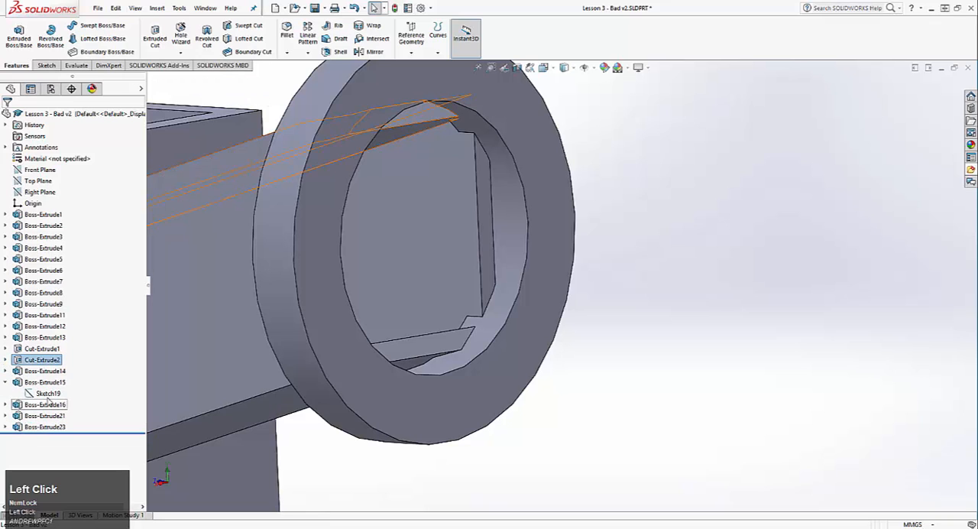
Collapse Boss-Extrude15, open the sketch of Boss-Extrude16 to inspect the spout's top plate profile, and exit the sketch
{"action": "left_click", "coordinate": [5, 382]}
{"action": "left_click", "coordinate": [42, 393]}
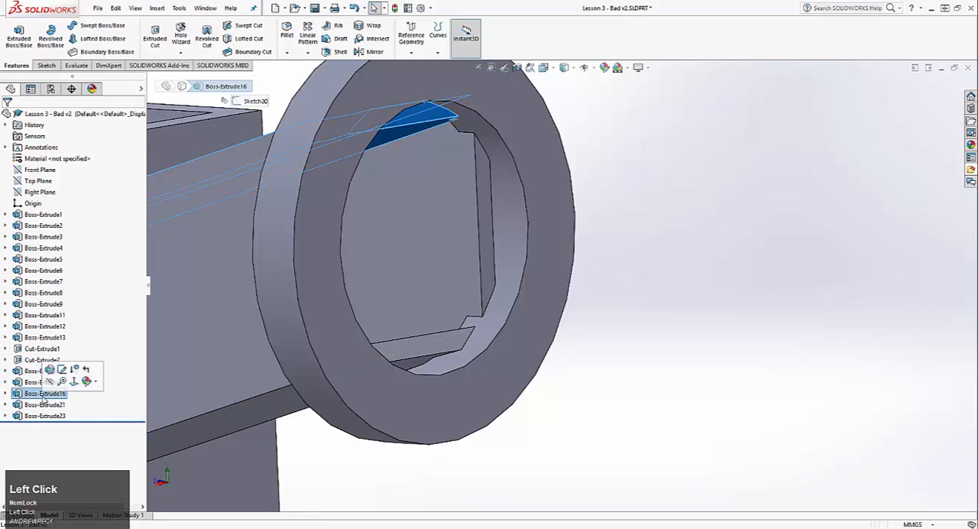
{"action": "right_click", "coordinate": [44, 394]}
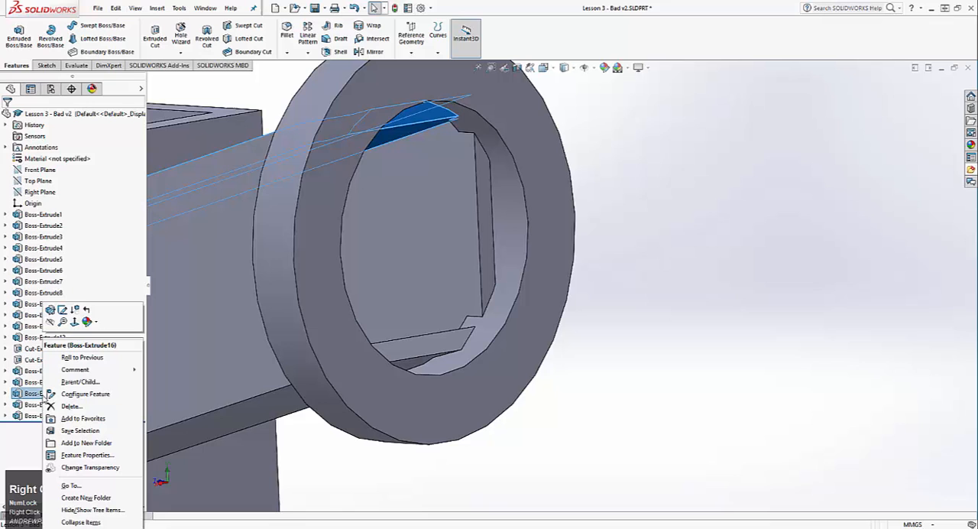
{"action": "left_click", "coordinate": [63, 310]}
{"action": "mouse_move", "coordinate": [264, 264]}
{"action": "middle_mouse_down"}
{"action": "mouse_move", "coordinate": [316, 332]}
{"action": "mouse_move", "coordinate": [320, 190]}
{"action": "middle_mouse_up"}
{"action": "scroll", "coordinate": [316, 333], "scroll_direction": "down", "scroll_amount": 3}
{"action": "scroll", "coordinate": [302, 257], "scroll_direction": "up", "scroll_amount": 3}
{"action": "scroll", "coordinate": [195, 211], "scroll_direction": "down", "scroll_amount": 3}
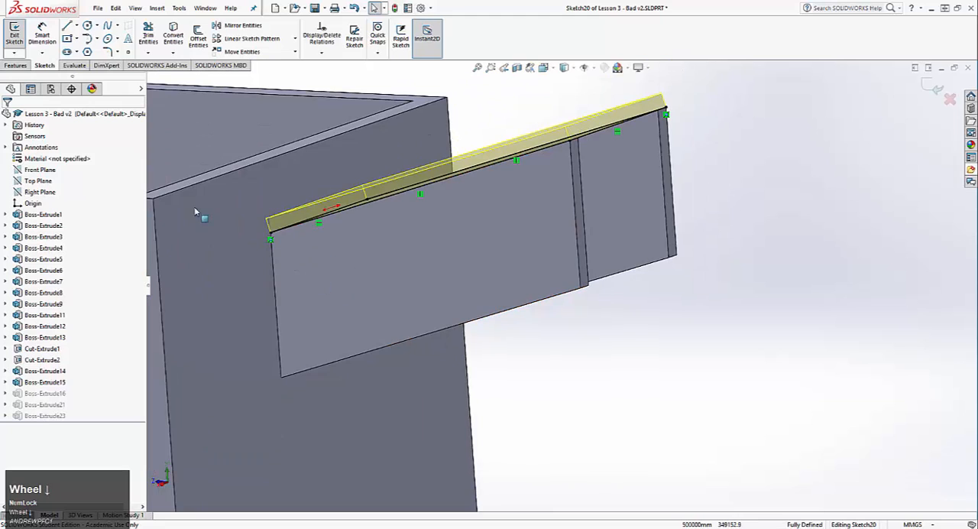
{"action": "left_click", "coordinate": [13, 30]}
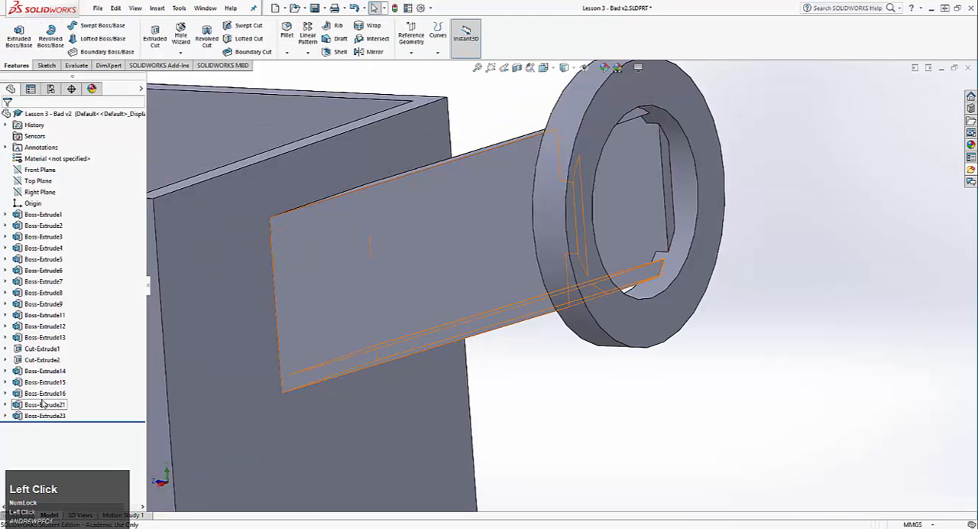
Open the sketch of Boss-Extrude21, examine how its rectangle lines up with the spout's side plates from below, and exit the sketch
{"action": "left_click", "coordinate": [43, 404]}
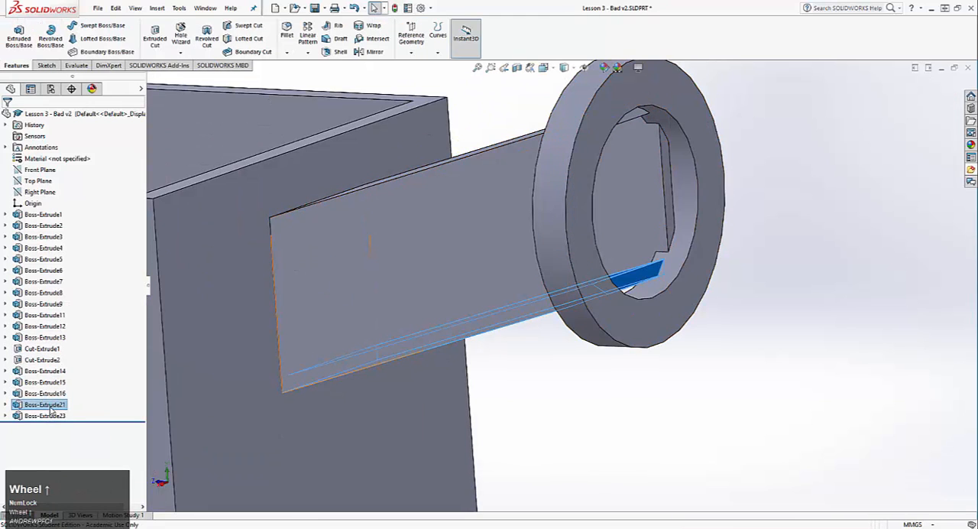
{"action": "right_click", "coordinate": [69, 338]}
{"action": "left_click", "coordinate": [69, 308]}
{"action": "mouse_move", "coordinate": [357, 376]}
{"action": "middle_mouse_down"}
{"action": "mouse_move", "coordinate": [393, 214]}
{"action": "mouse_move", "coordinate": [354, 97]}
{"action": "mouse_move", "coordinate": [356, 107]}
{"action": "middle_mouse_up"}
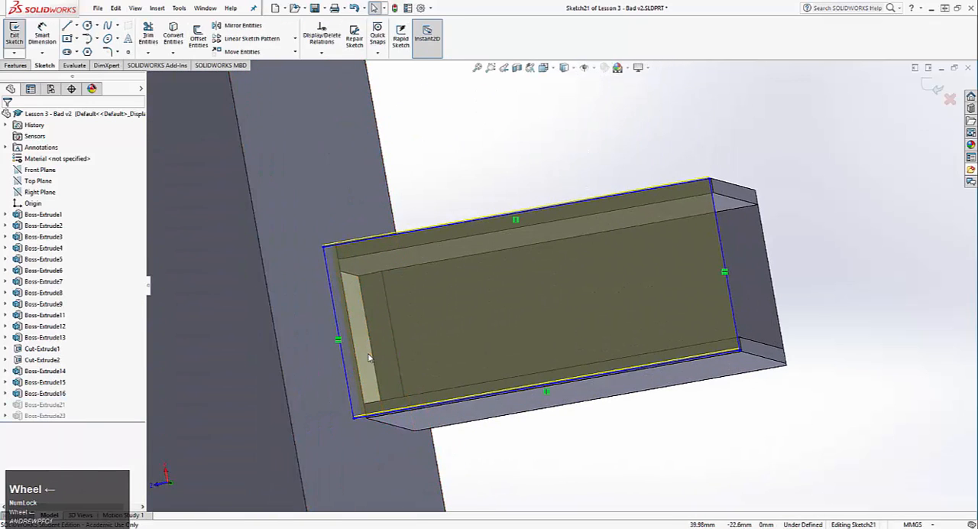
{"action": "middle_click_drag", "start_coordinate": [351, 372], "coordinate": [312, 278]}
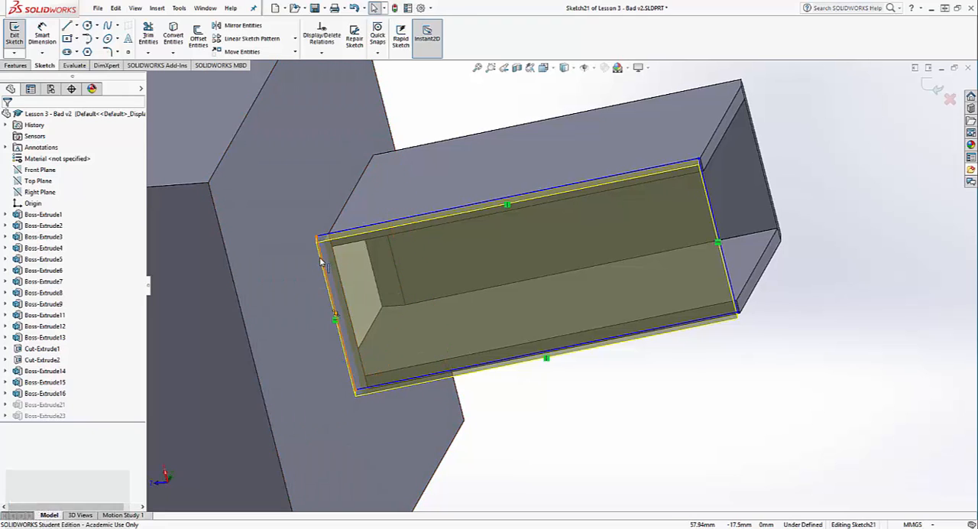
{"action": "middle_click_drag", "start_coordinate": [315, 254], "coordinate": [363, 182]}
{"action": "middle_click_drag", "start_coordinate": [350, 247], "coordinate": [379, 173]}
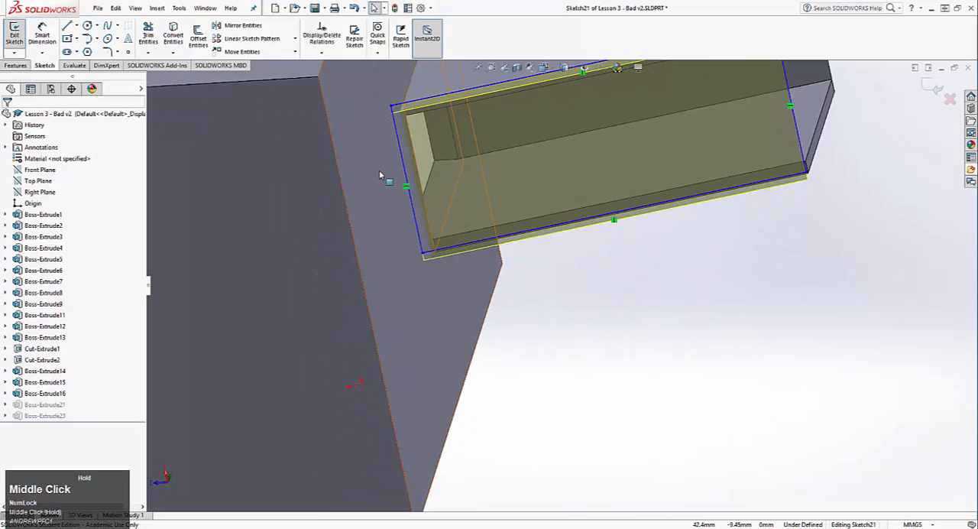
{"action": "scroll", "coordinate": [390, 170], "scroll_direction": "up", "scroll_amount": 1}
{"action": "mouse_move", "coordinate": [491, 186]}
{"action": "middle_mouse_down"}
{"action": "mouse_move", "coordinate": [477, 290]}
{"action": "mouse_move", "coordinate": [419, 327]}
{"action": "mouse_move", "coordinate": [413, 393]}
{"action": "mouse_move", "coordinate": [367, 419]}
{"action": "middle_mouse_up"}
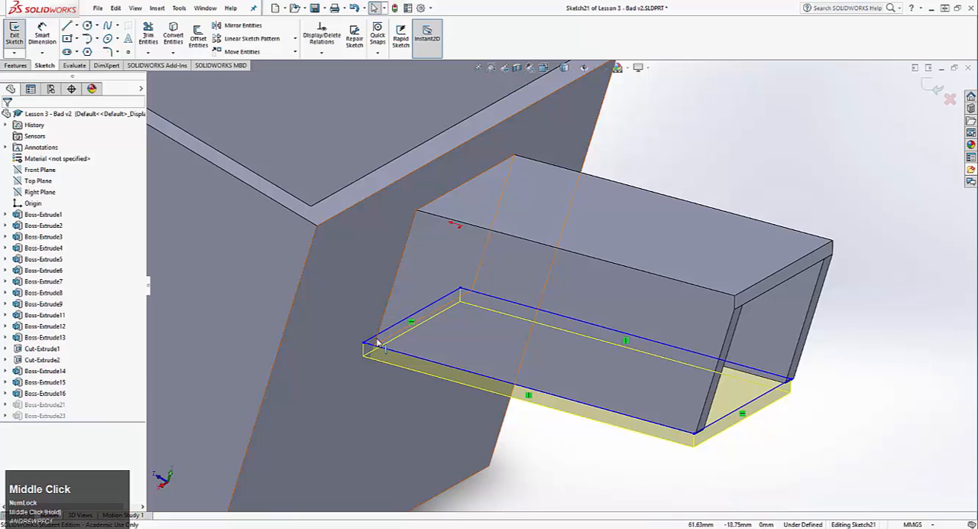
{"action": "middle_click_drag", "start_coordinate": [361, 315], "coordinate": [399, 266]}
{"action": "left_click", "coordinate": [403, 375]}
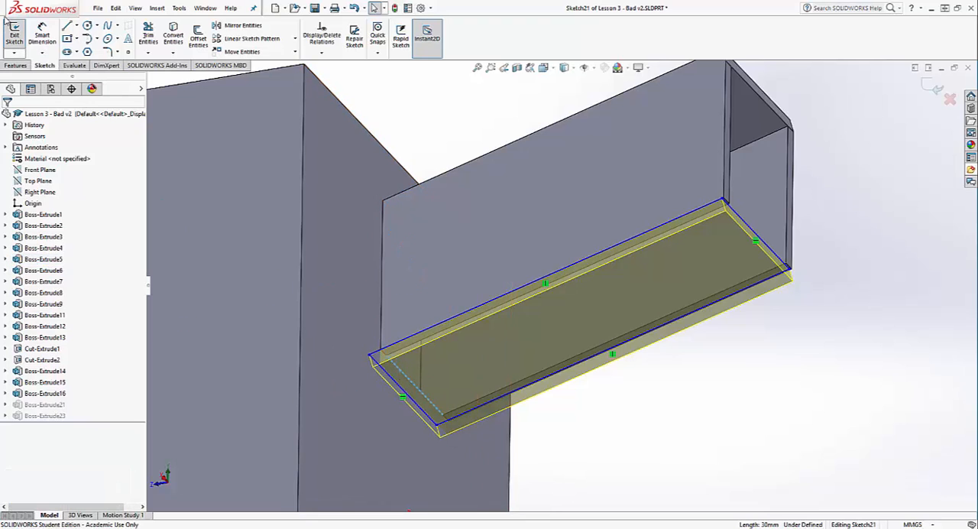
{"action": "left_click", "coordinate": [15, 37]}
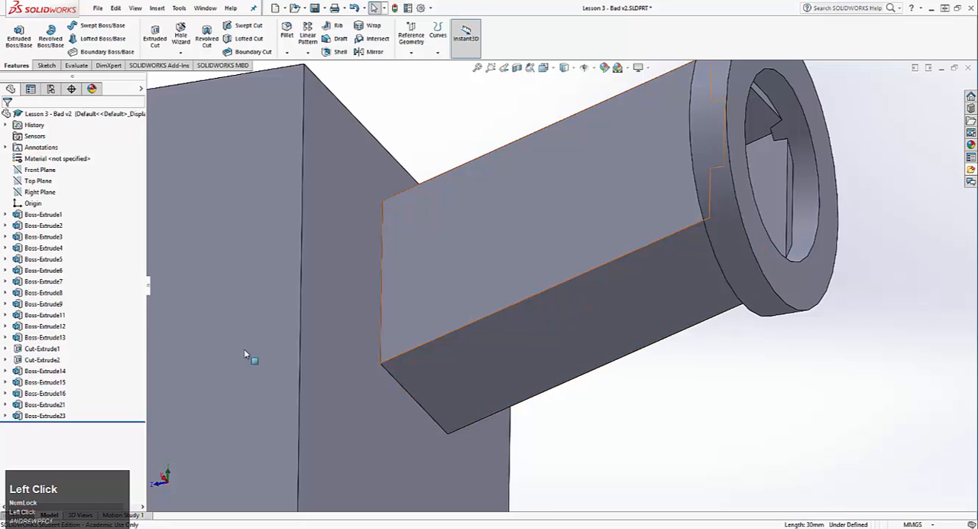
Open Boss-Extrude23 for editing and examine the two-direction extrusion of the ring at the spout's end
{"action": "left_click", "coordinate": [62, 416]}
{"action": "right_click", "coordinate": [51, 417]}
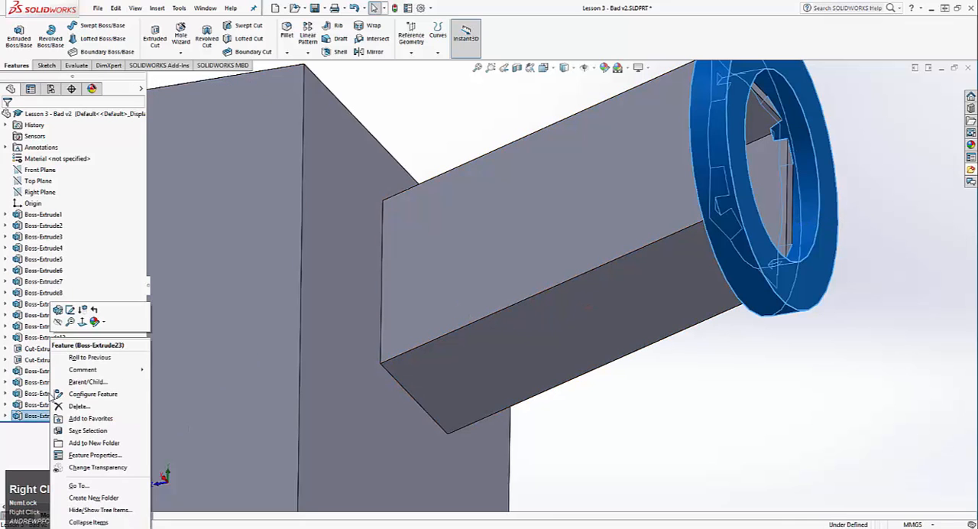
{"action": "left_click", "coordinate": [59, 322]}
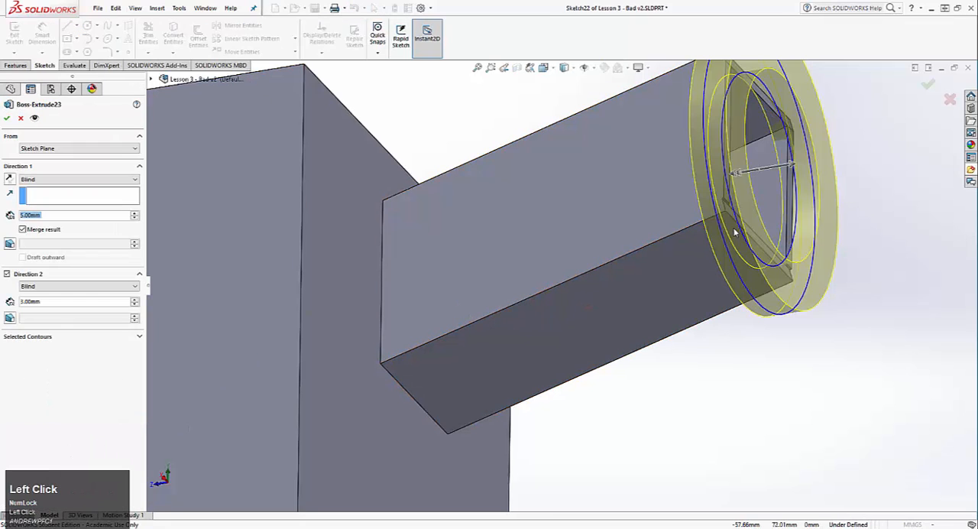
{"action": "middle_click_drag", "start_coordinate": [734, 227], "coordinate": [568, 353]}
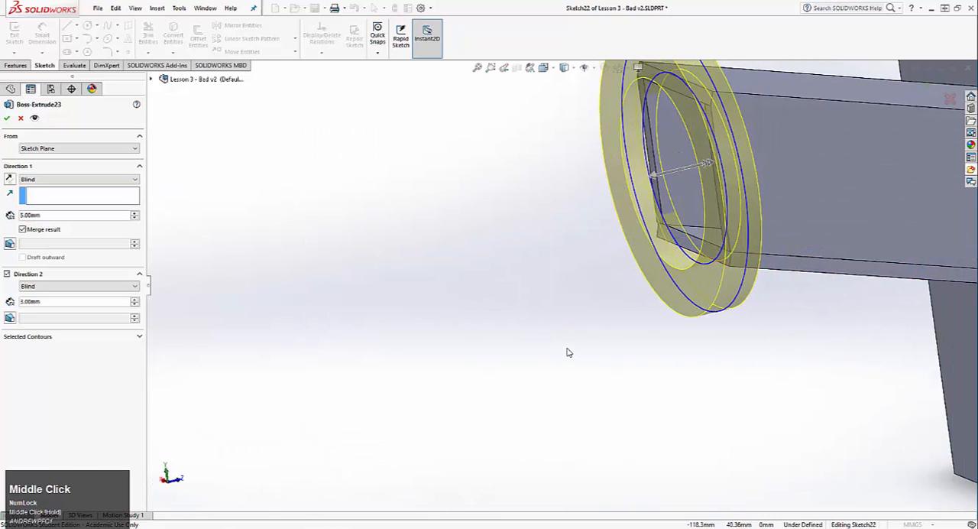
{"action": "scroll", "coordinate": [725, 188], "scroll_direction": "down", "scroll_amount": 3}
{"action": "scroll", "coordinate": [726, 188], "scroll_direction": "up", "scroll_amount": 2}
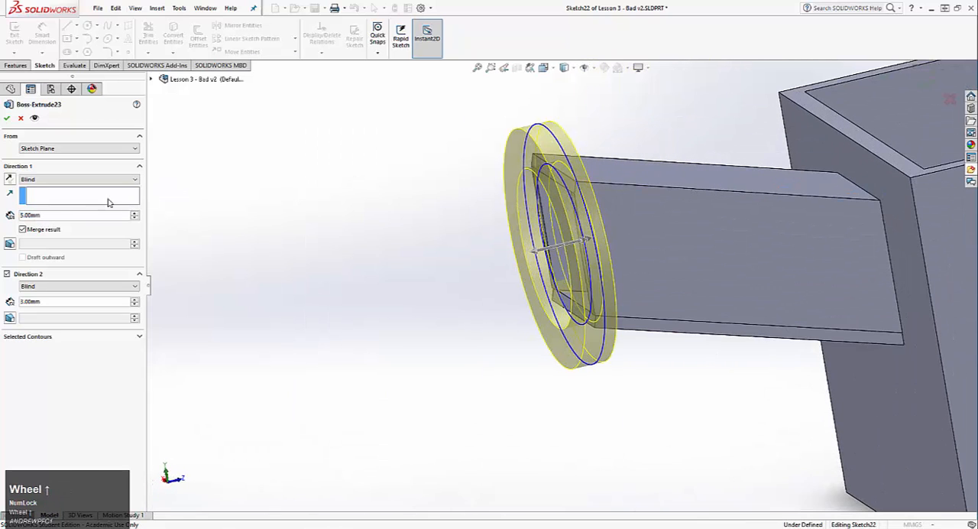
Try to extrude the spout ring in one direction only, with Direction 2 turned off
{"action": "left_click", "coordinate": [10, 275]}
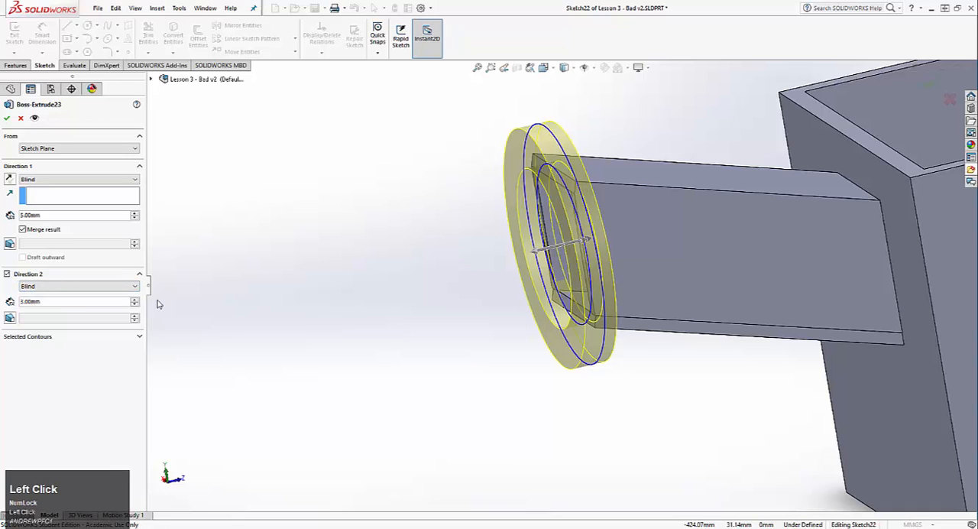
{"action": "middle_click_drag", "start_coordinate": [159, 304], "coordinate": [465, 301]}
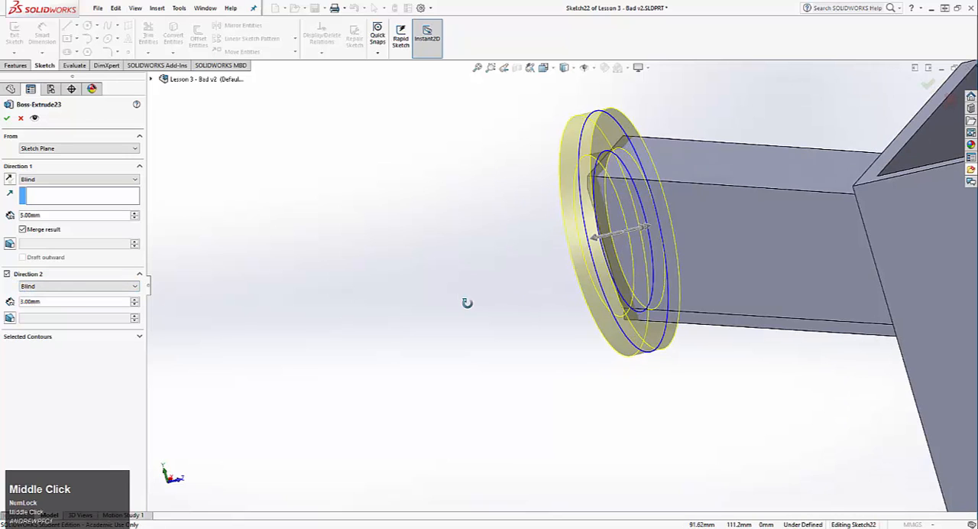
{"action": "left_click", "coordinate": [10, 275]}
{"action": "middle_click_drag", "start_coordinate": [385, 289], "coordinate": [374, 239]}
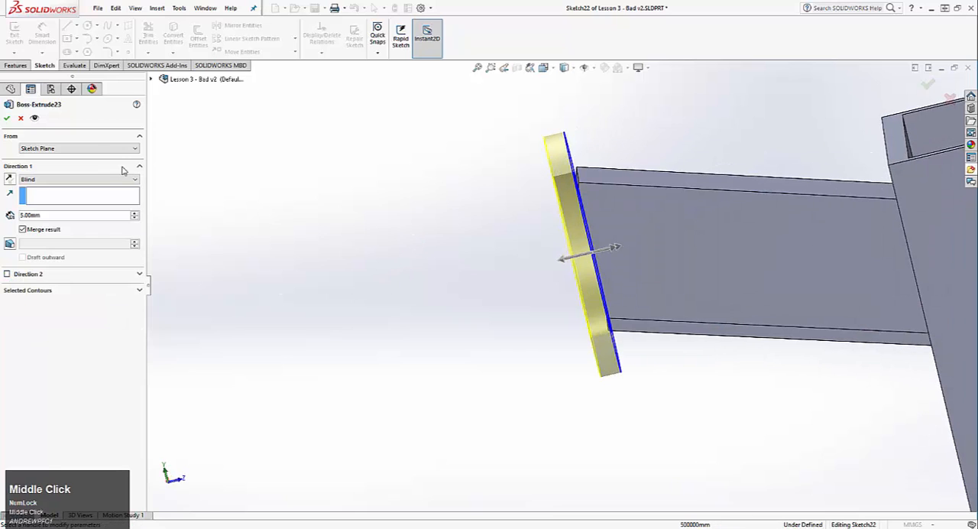
{"action": "left_click", "coordinate": [7, 118]}
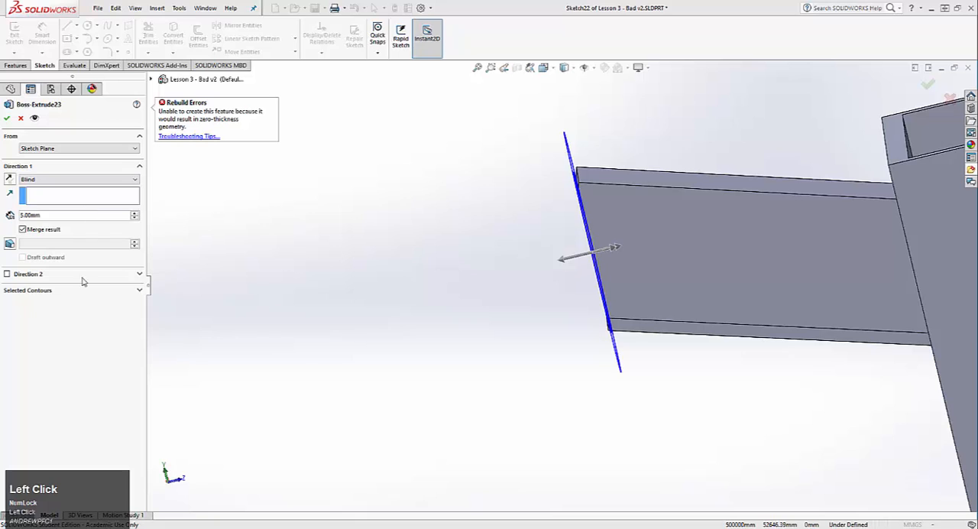
Turn Direction 2 back on for the spout ring as a 3 mm blind extrusion and accept the feature
{"action": "left_click", "coordinate": [6, 273]}
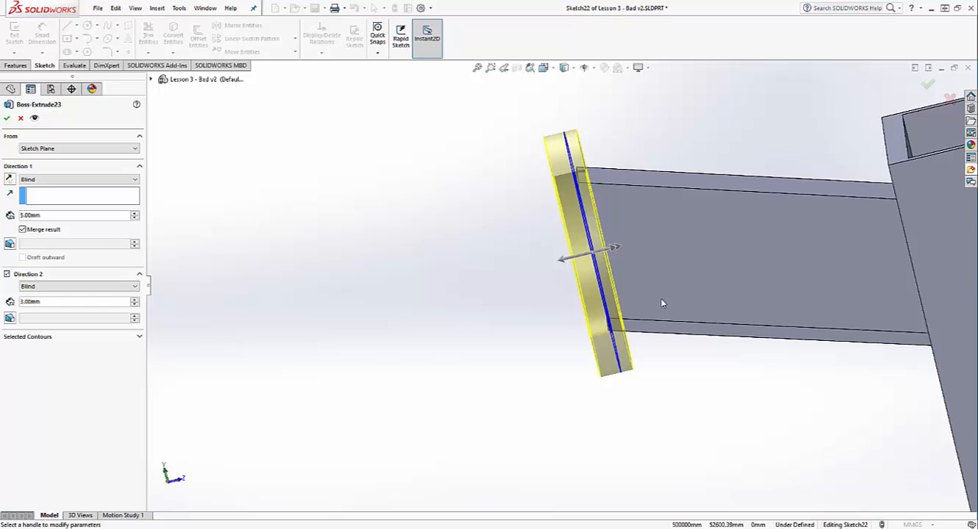
{"action": "middle_click_drag", "start_coordinate": [704, 256], "coordinate": [747, 312]}
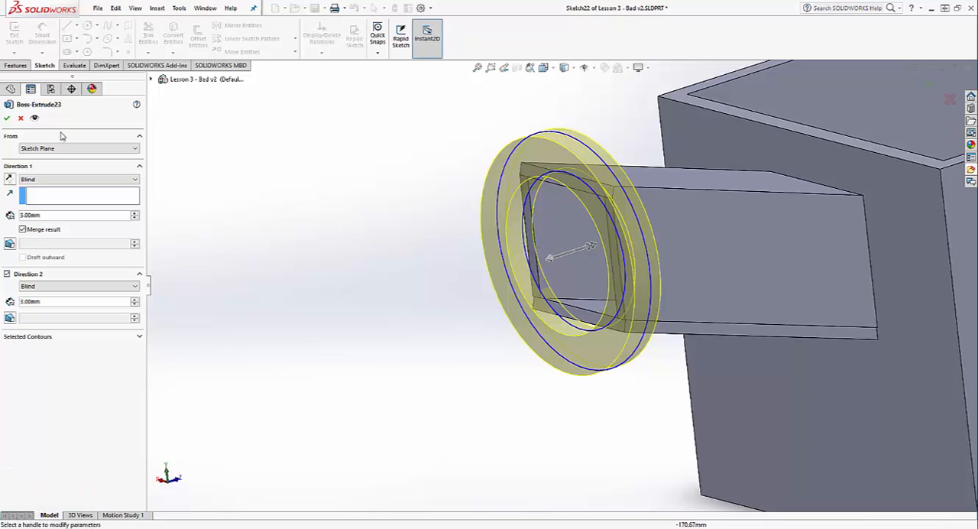
{"action": "left_click", "coordinate": [7, 118]}
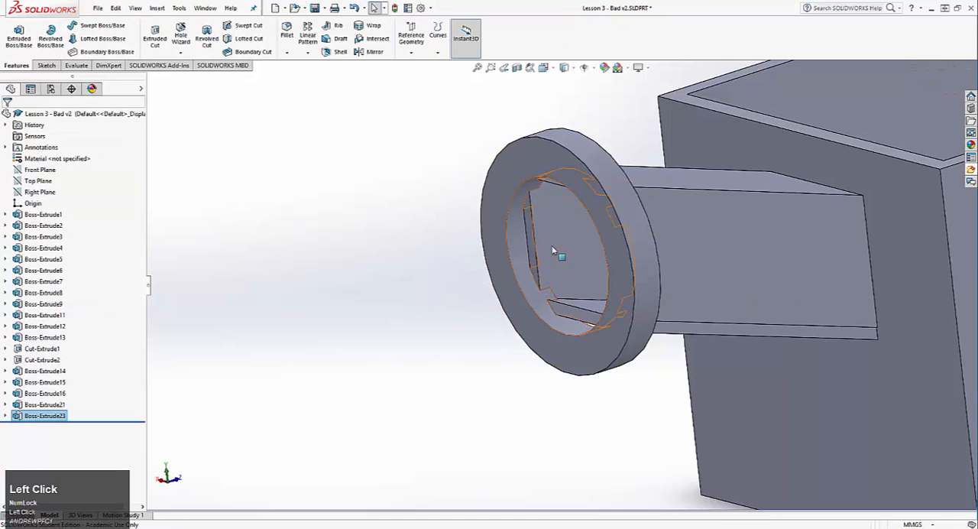
Examine where the spout plates meet the inside of the ring, and view the whole watering can
{"action": "middle_click_drag", "start_coordinate": [554, 250], "coordinate": [574, 180]}
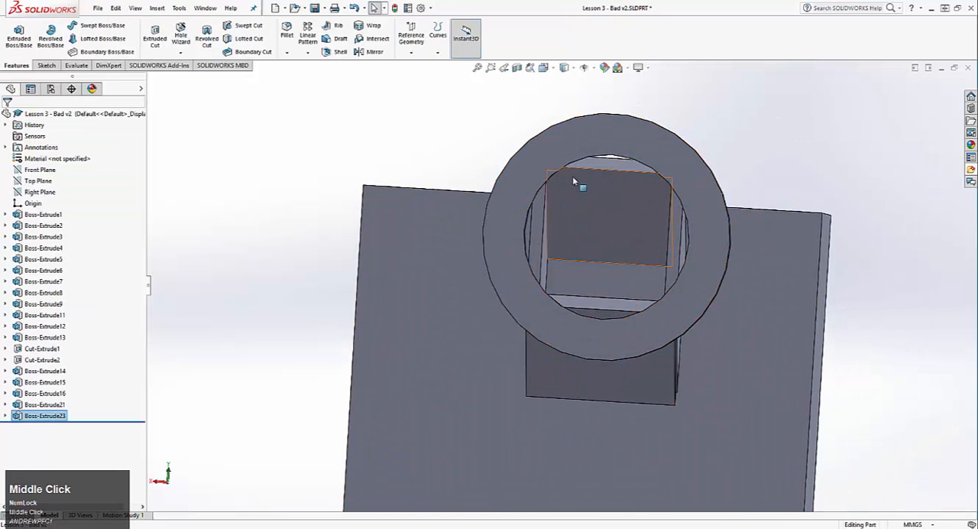
{"action": "middle_click_drag", "start_coordinate": [615, 250], "coordinate": [509, 298]}
{"action": "scroll", "coordinate": [611, 351], "scroll_direction": "up", "scroll_amount": 5}
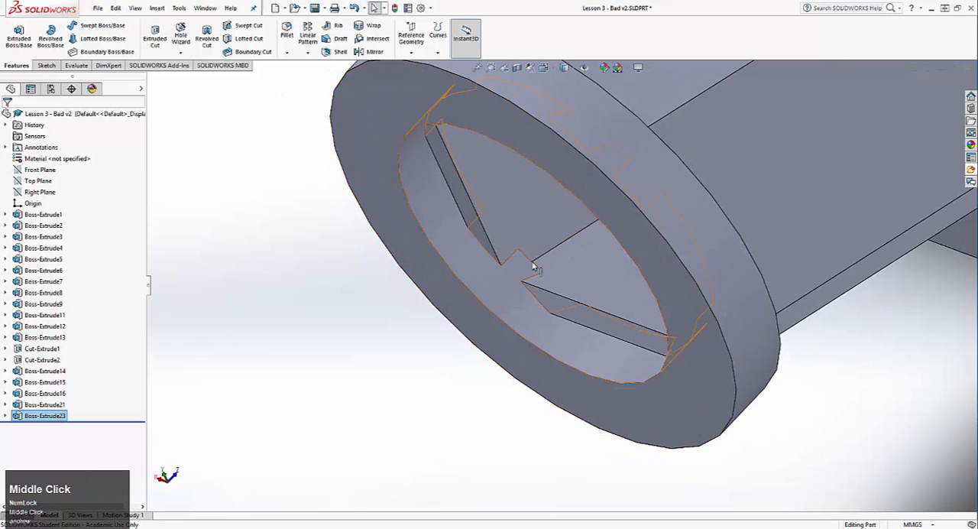
{"action": "middle_click_drag", "start_coordinate": [539, 250], "coordinate": [738, 186]}
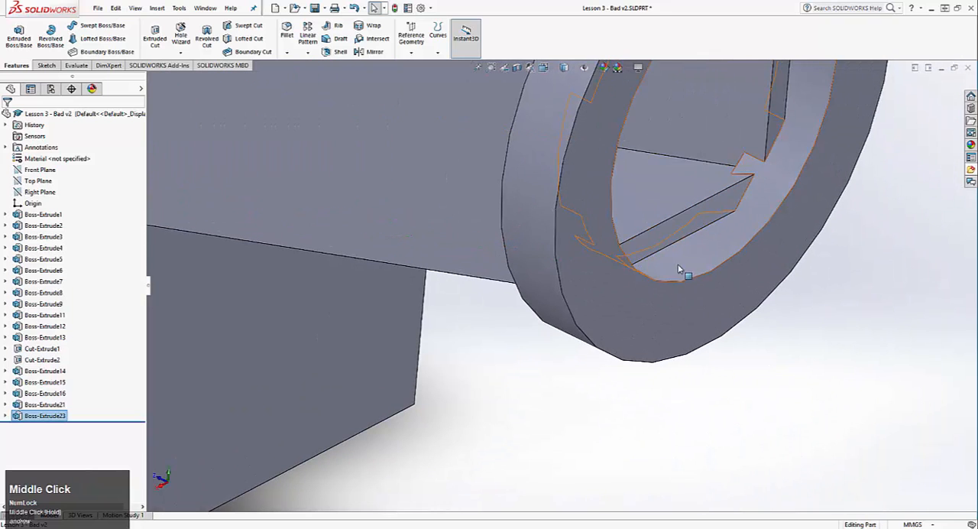
{"action": "middle_click_drag", "start_coordinate": [678, 269], "coordinate": [542, 223]}
{"action": "scroll", "coordinate": [673, 247], "scroll_direction": "down", "scroll_amount": 2}
{"action": "scroll", "coordinate": [673, 240], "scroll_direction": "down", "scroll_amount": 5}
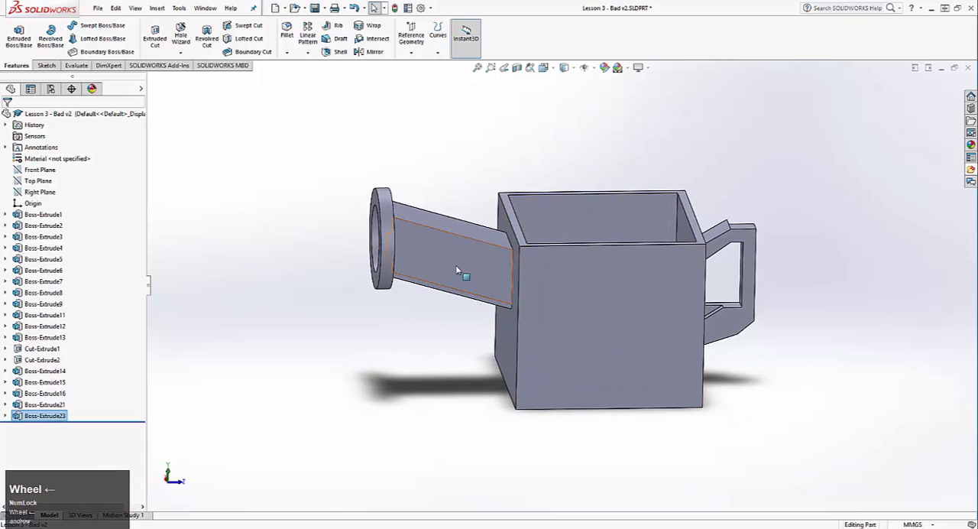